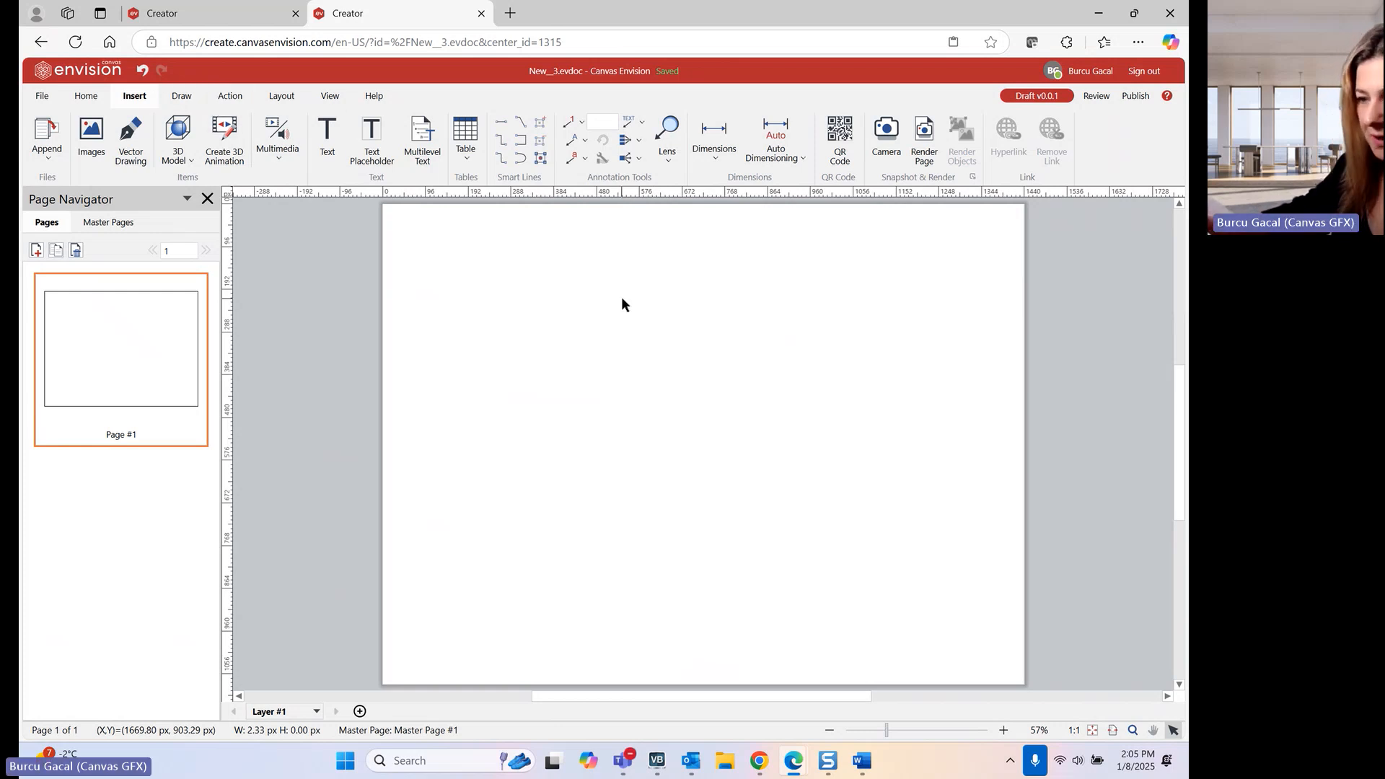
- Draw a five-pointed star about 244 px wide and high in the page's upper-left area with the Multigon tool
left_click(182, 99)
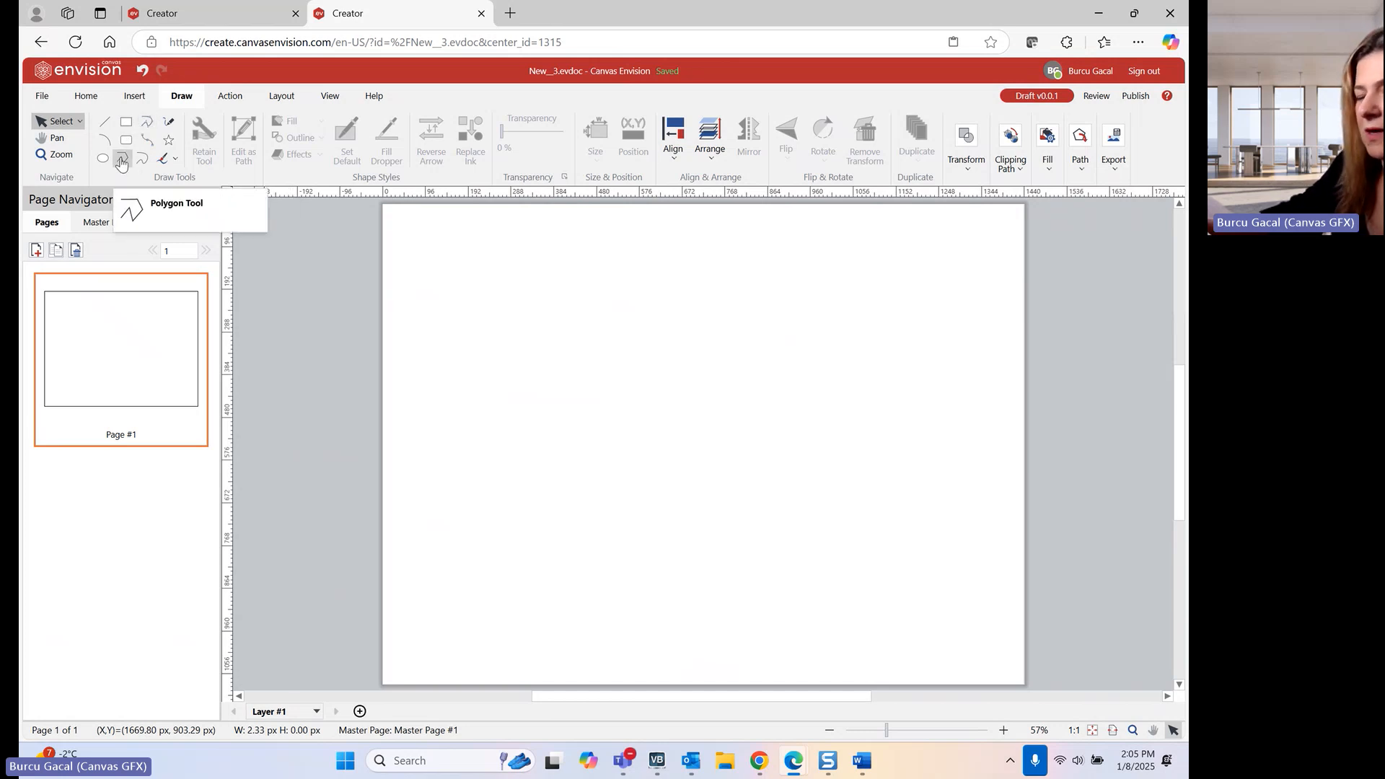
left_click(166, 145)
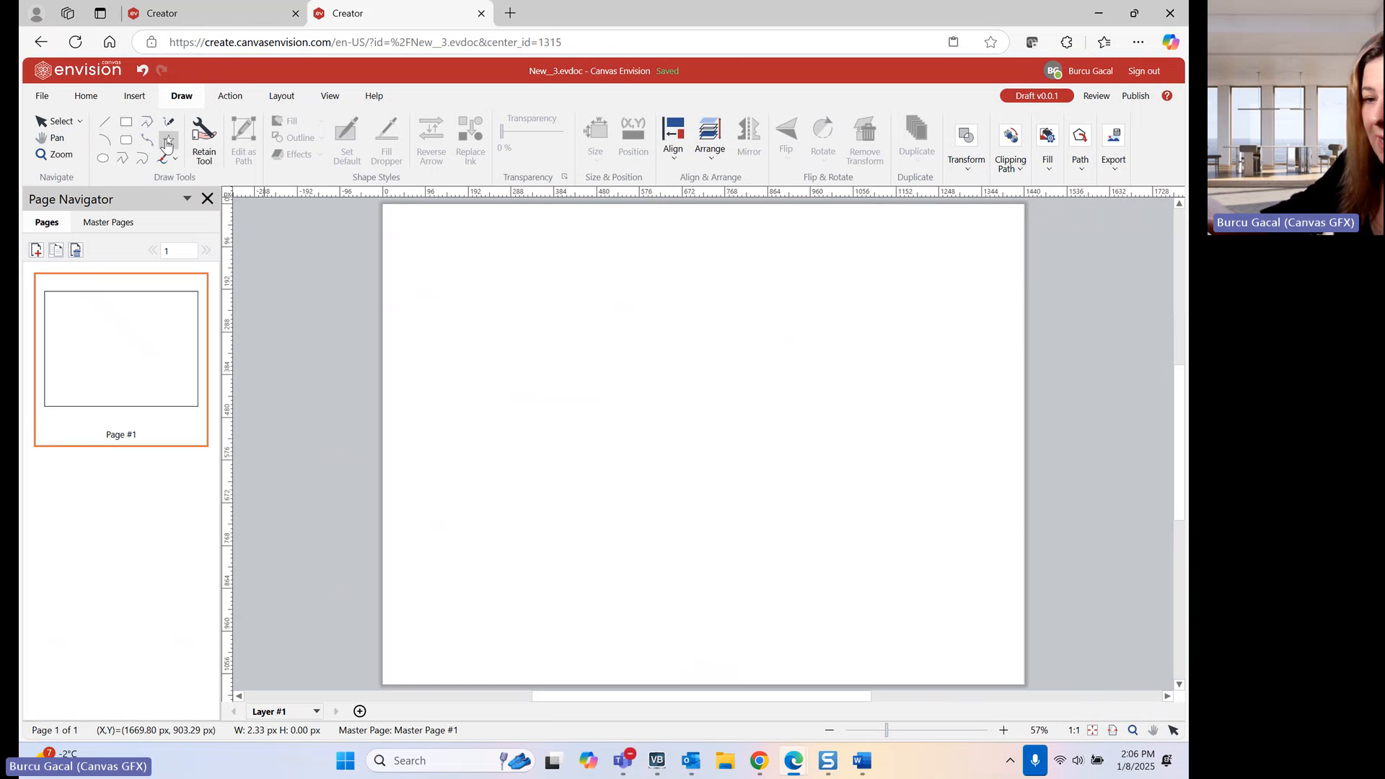
left_click_drag(448, 244, 558, 352)
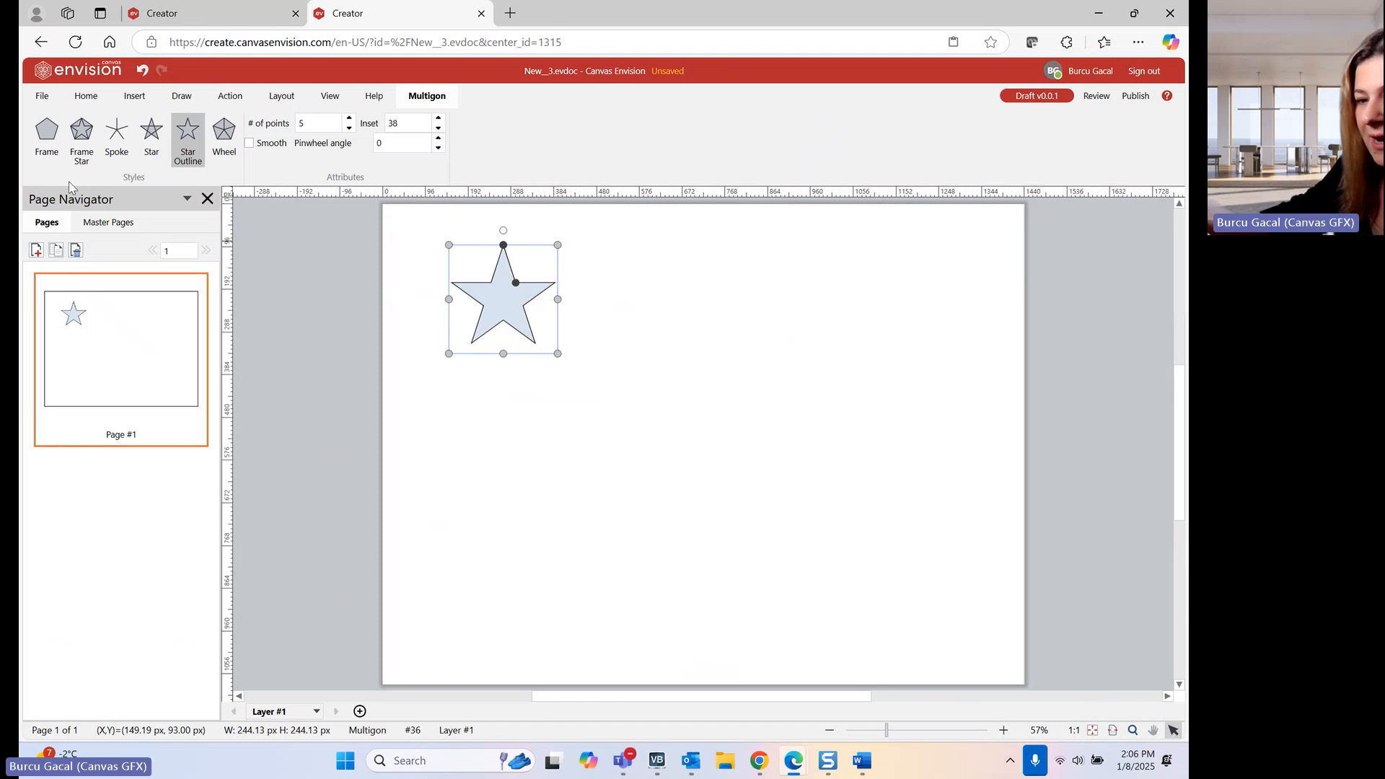
- Try the Frame, Frame Star and Spoke styles on the star
left_click(48, 134)
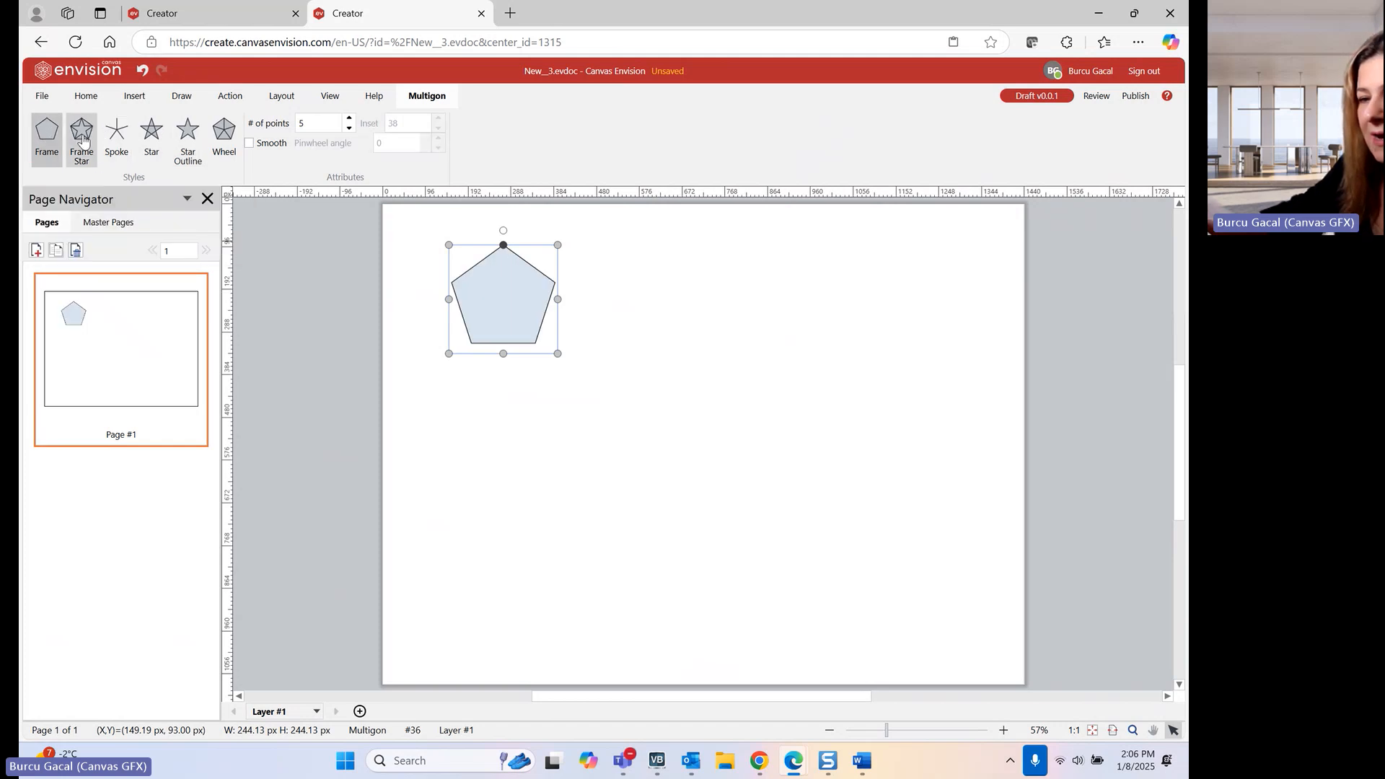
left_click(81, 134)
left_click(117, 135)
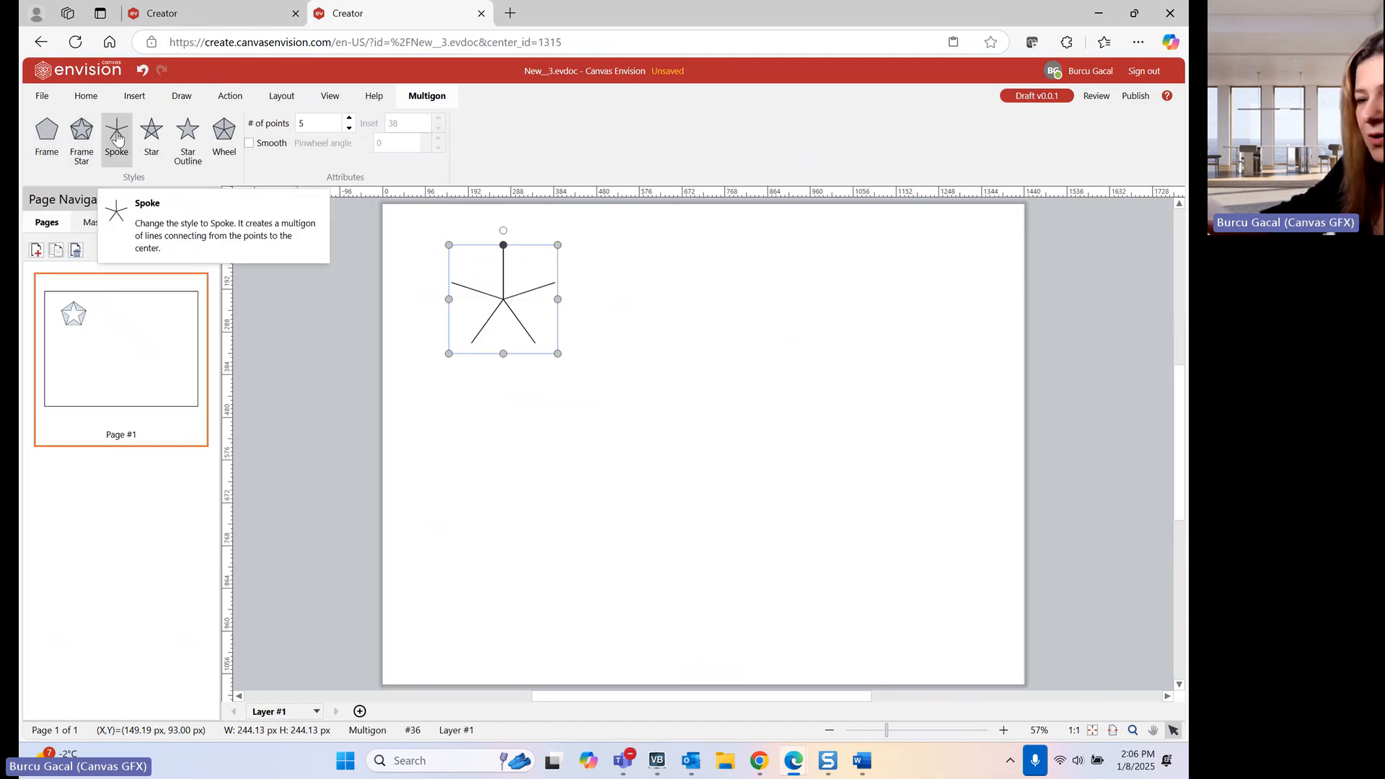
left_click(51, 138)
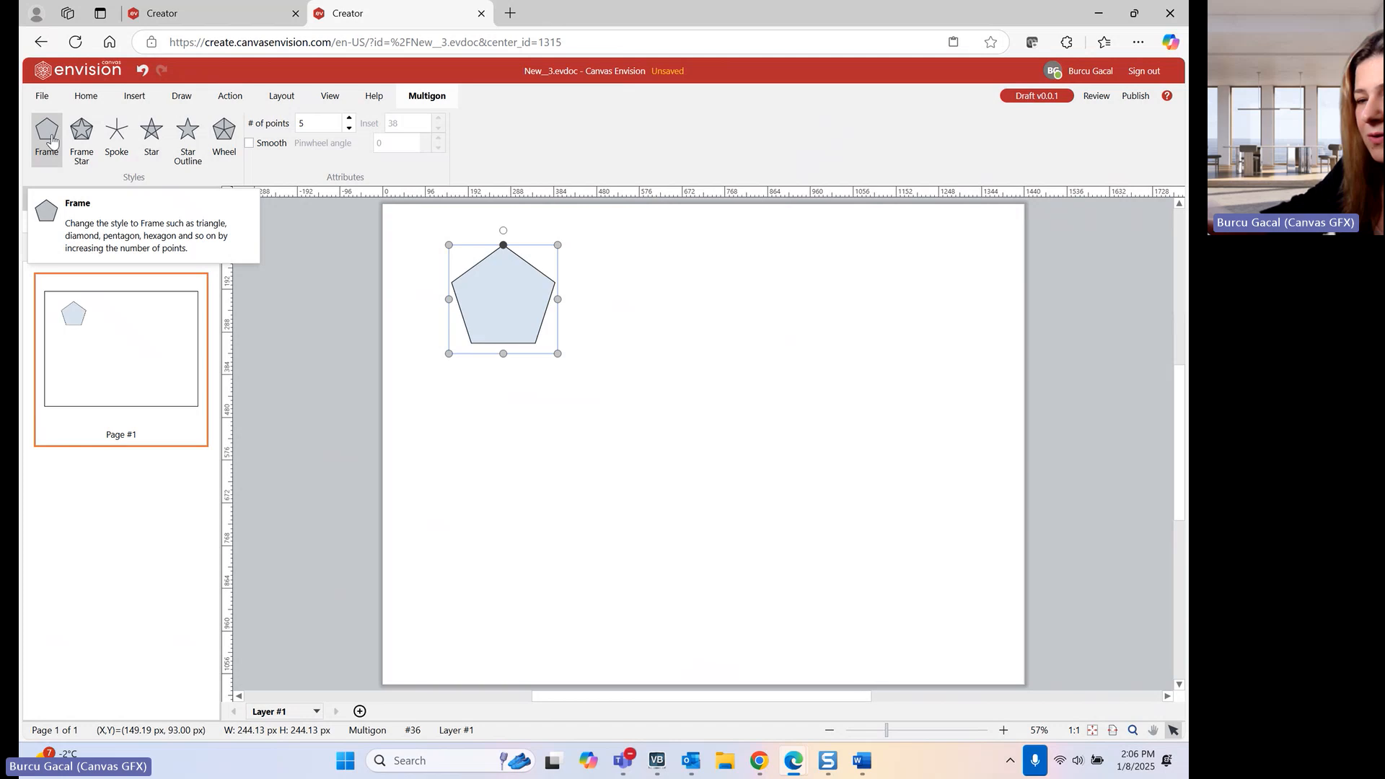
left_click(86, 130)
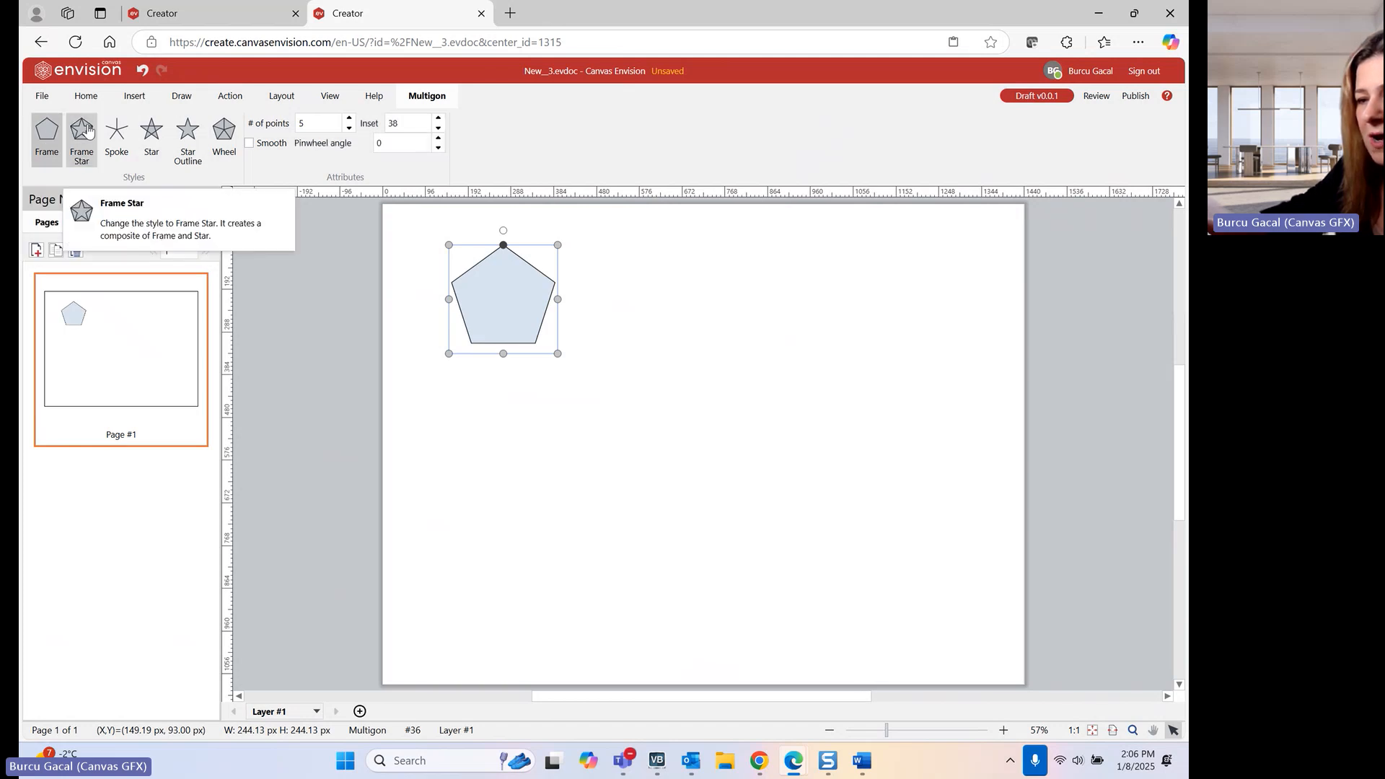
left_click(117, 136)
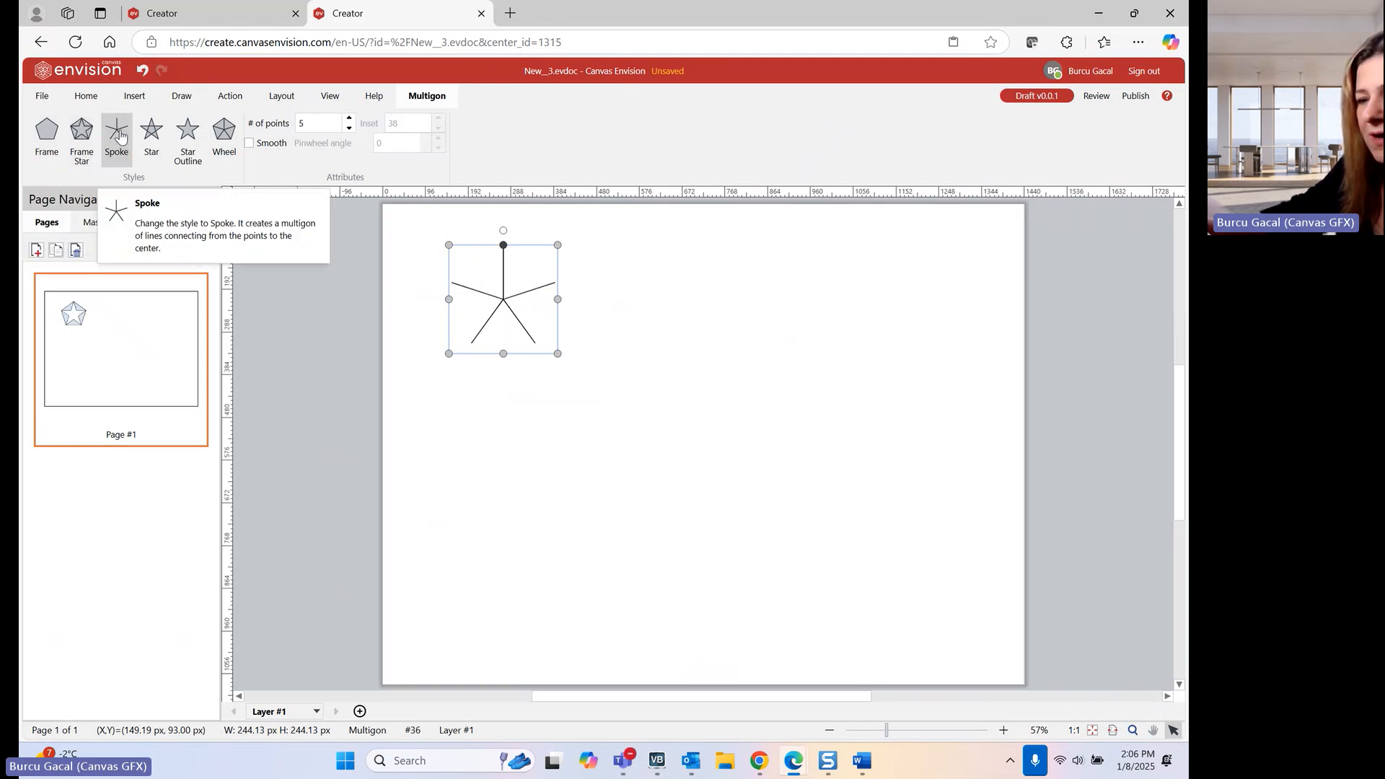
- Try 6 points on the spoke shape and set its number of points to 8
double_click(313, 125)
type("6")
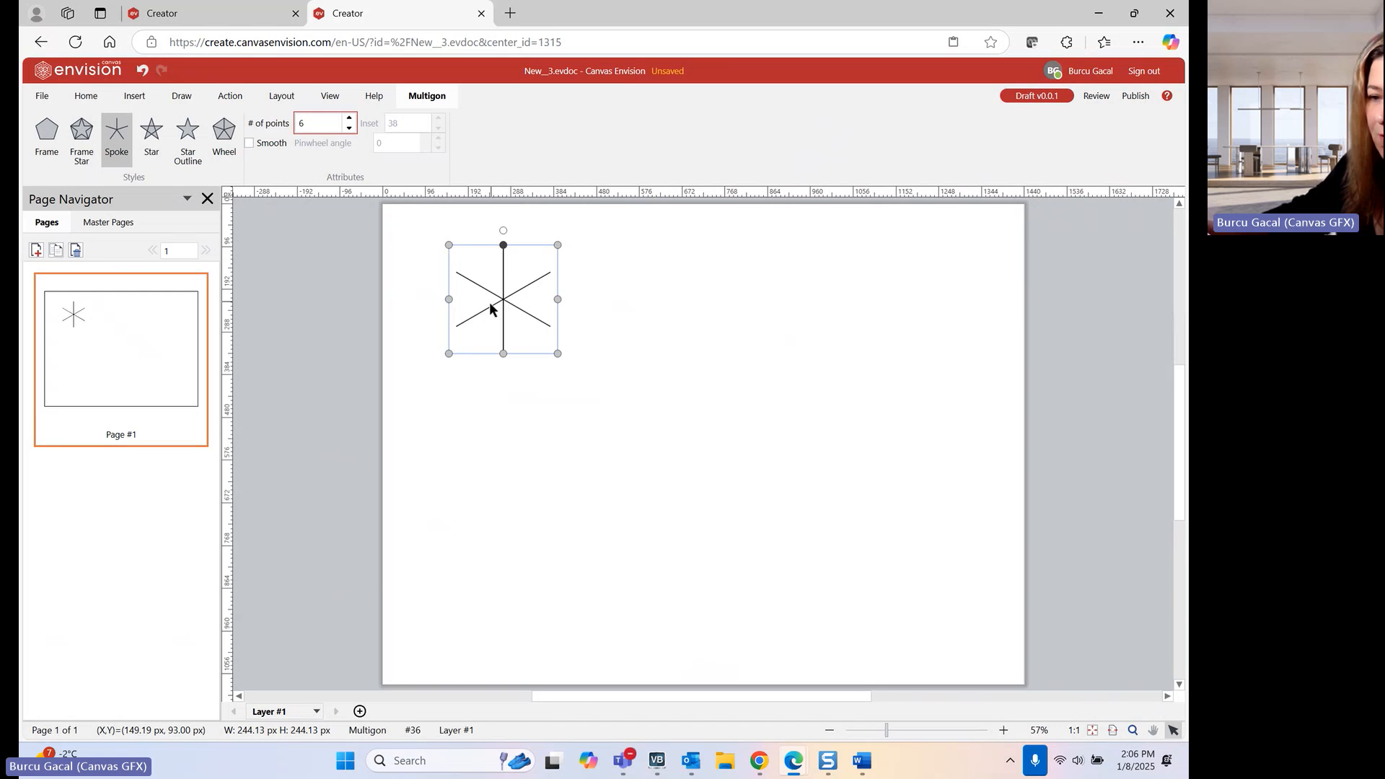
left_click_drag(330, 119, 279, 114)
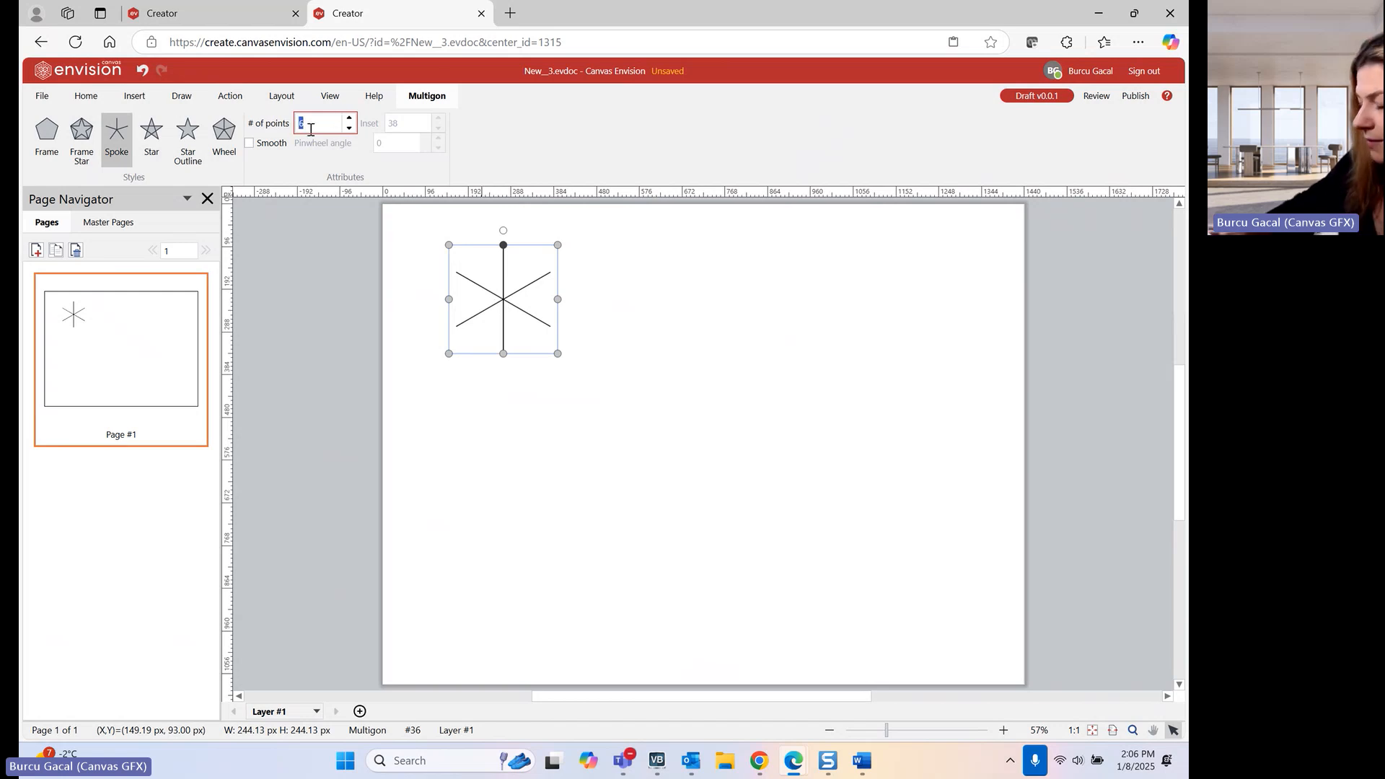
type("8")
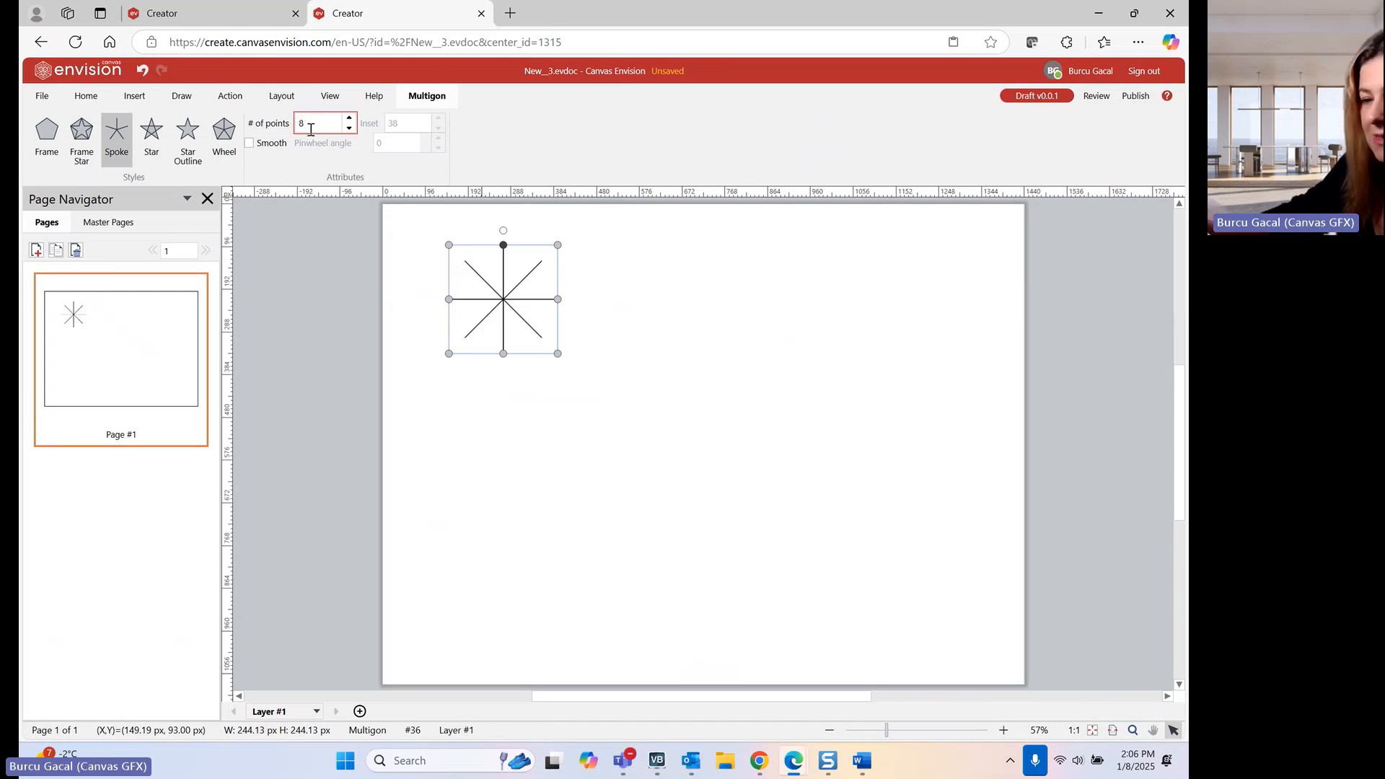
- Turn on smoothing for the eight-point shape, try the Wheel style and apply the Star Outline style
left_click(274, 145)
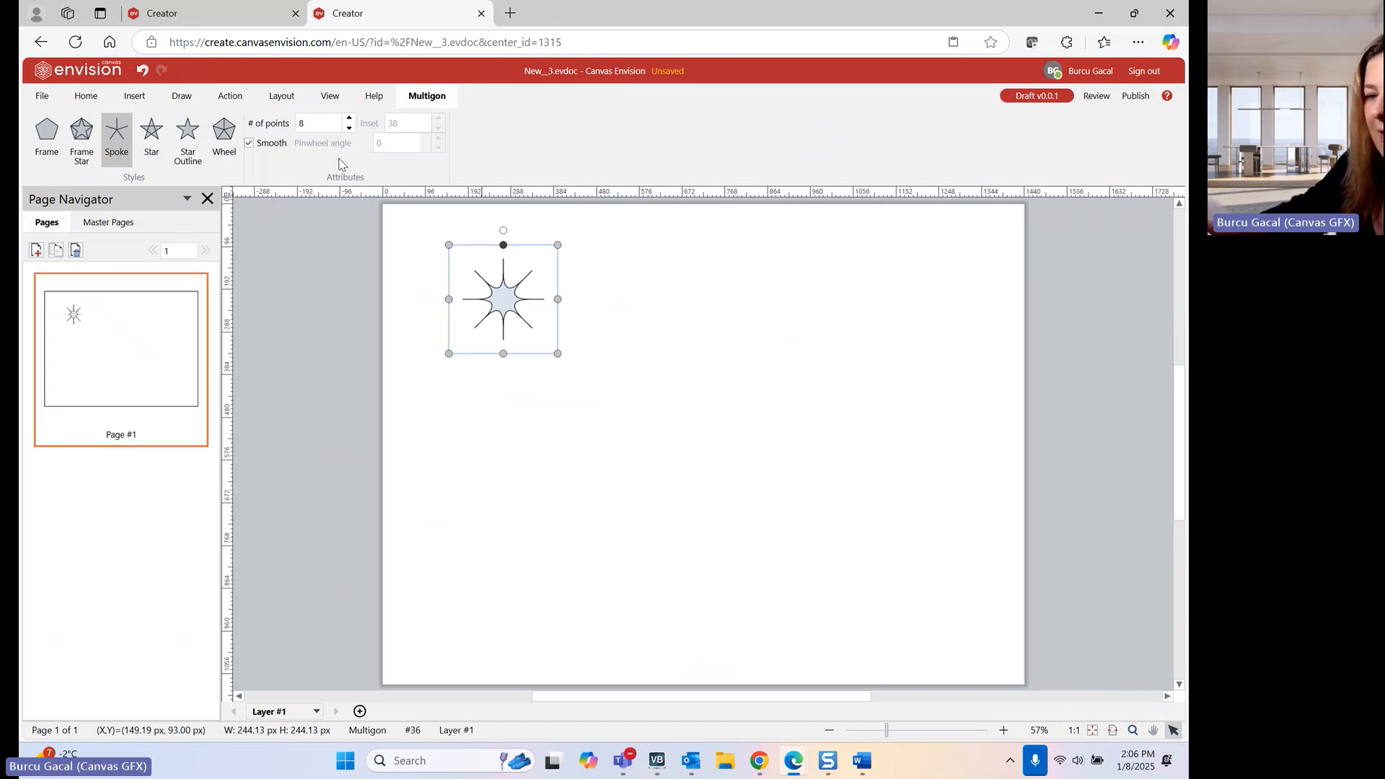
left_click(223, 136)
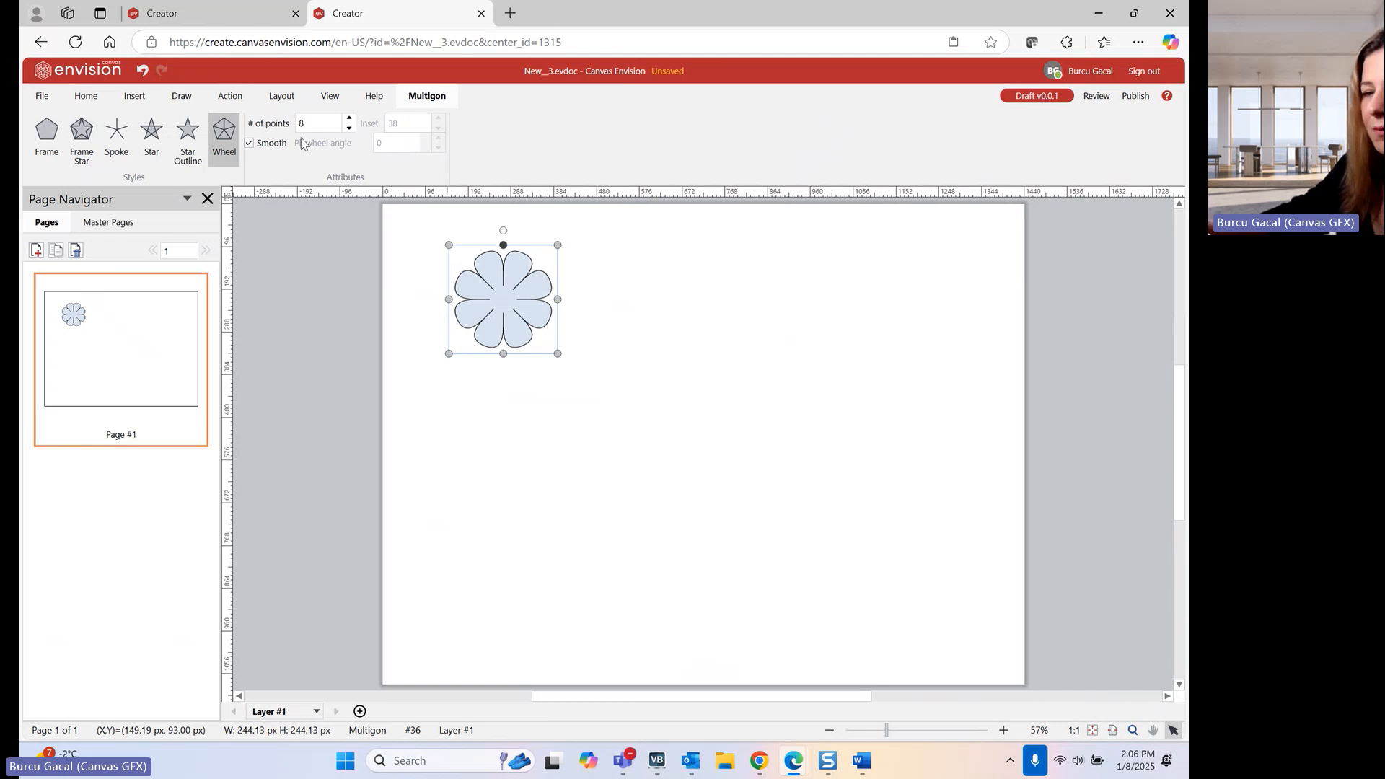
left_click(186, 136)
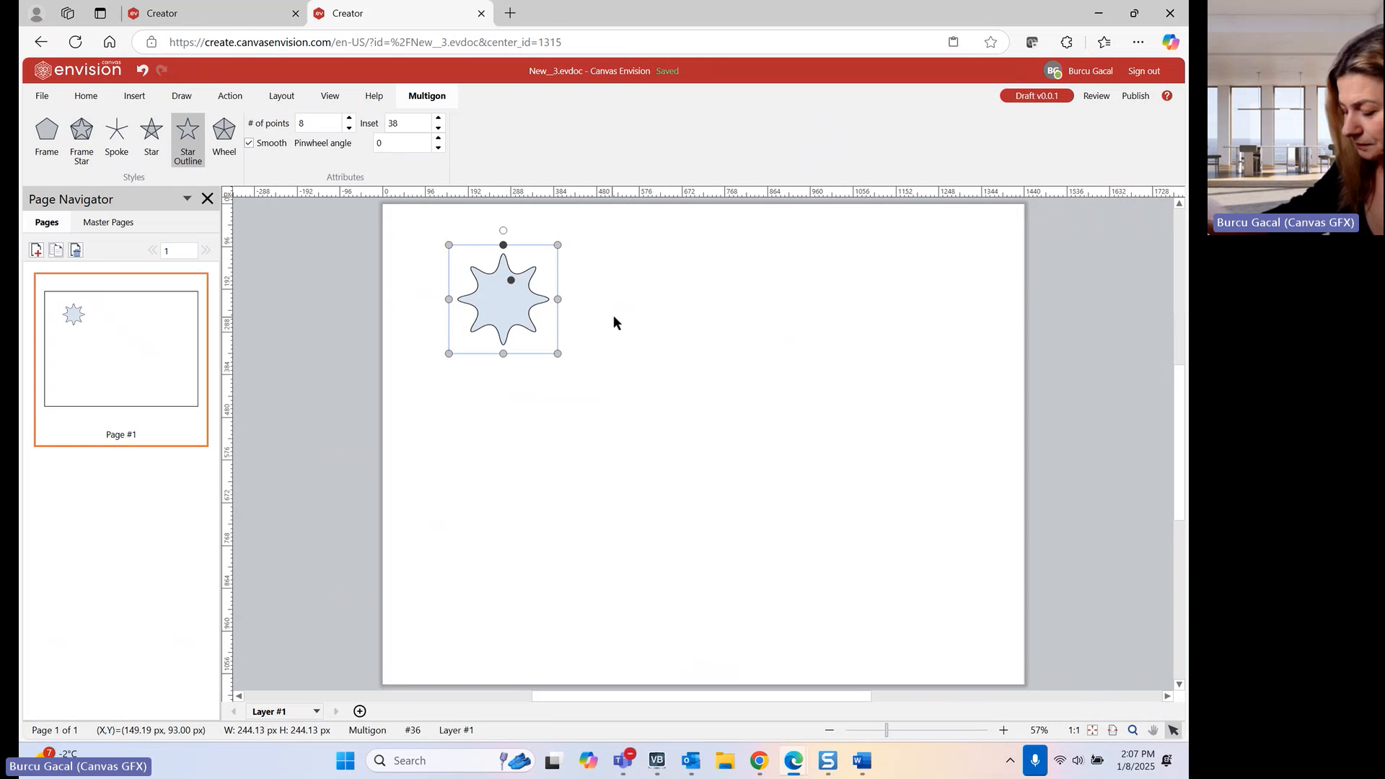
- Draw a rectangle about 399 px wide and 293 px high below the star
left_click(180, 96)
left_click(639, 479)
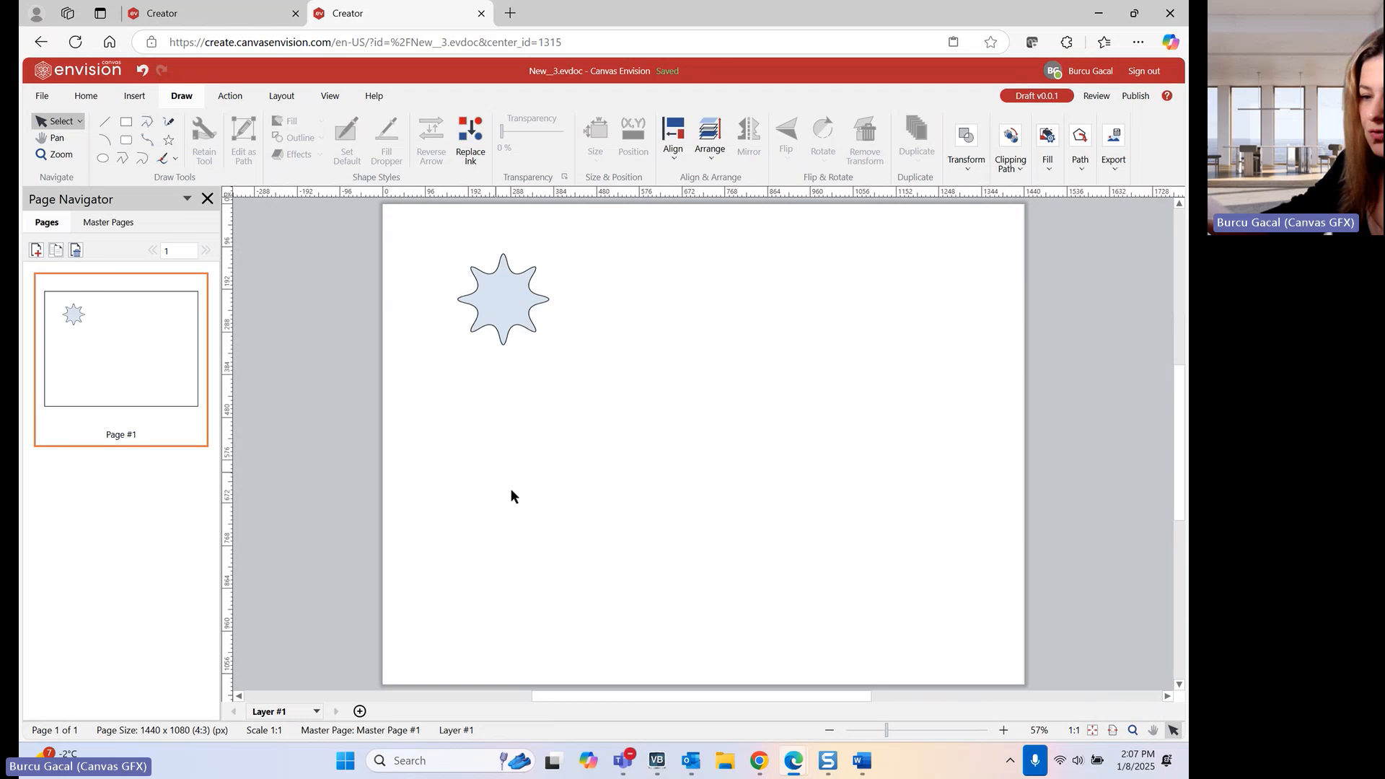
key("r")
mouse_move(455, 361)
left_mouse_down()
mouse_move(572, 470)
mouse_move(622, 494)
mouse_move(609, 464)
mouse_move(635, 492)
left_mouse_up()
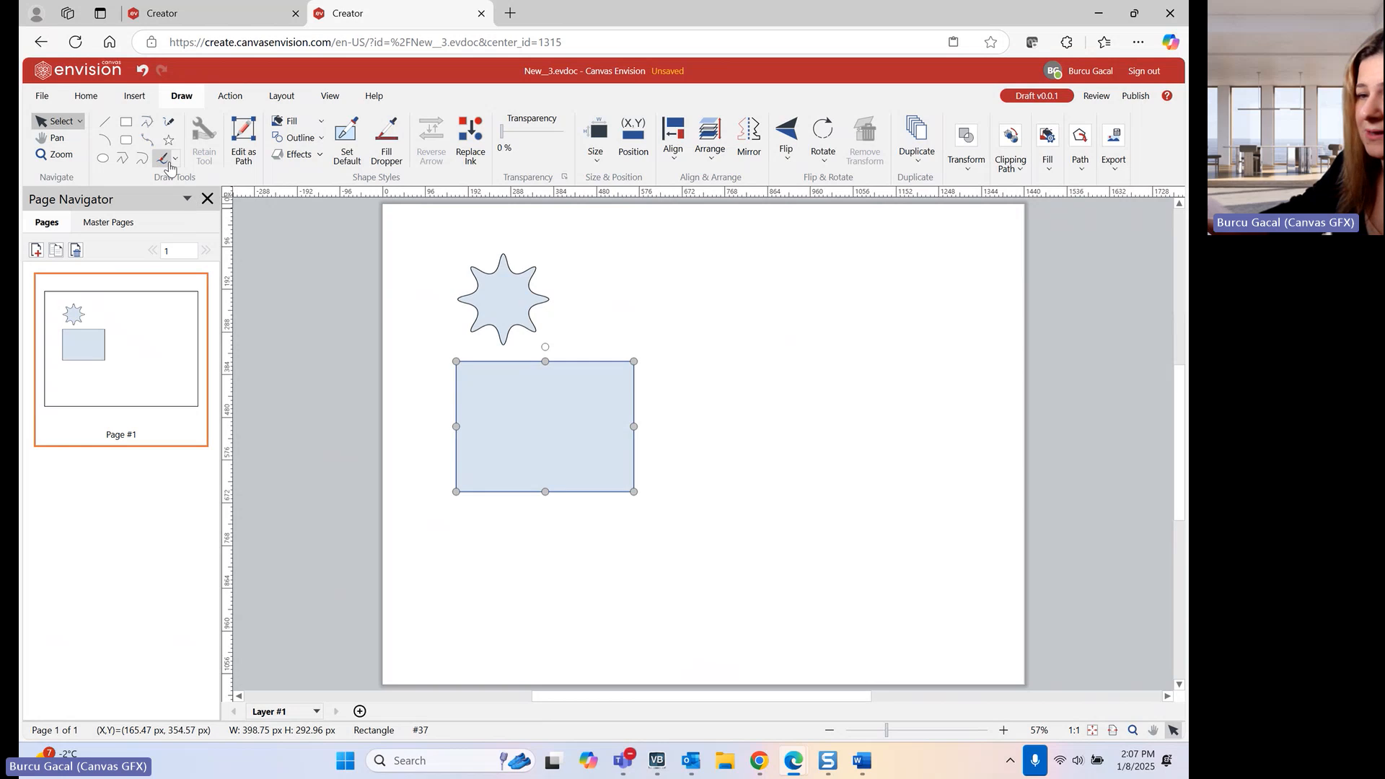
- Draw a second rectangle about 378 px wide and 244 px high to the right of the star and deselect it
left_click(127, 121)
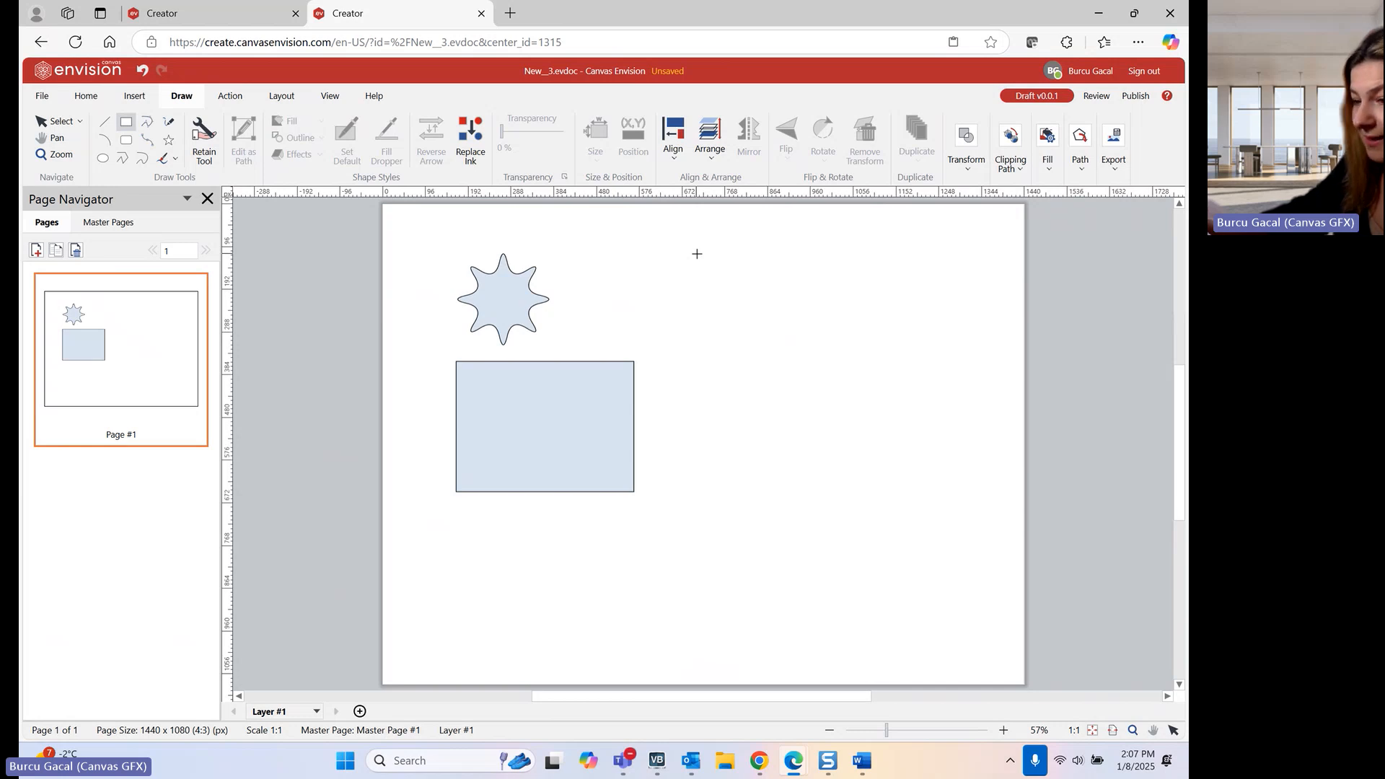
left_click_drag(697, 253, 697, 254)
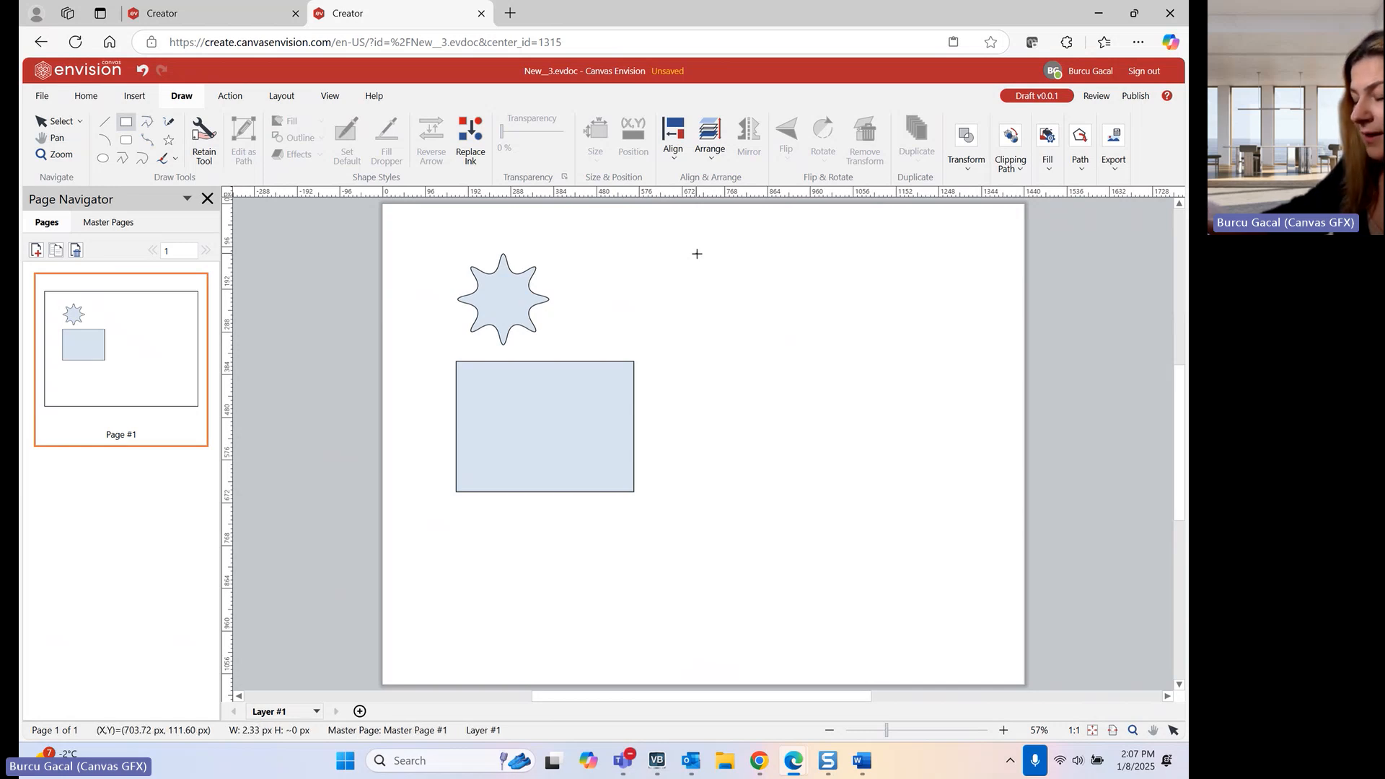
left_click_drag(697, 253, 863, 367)
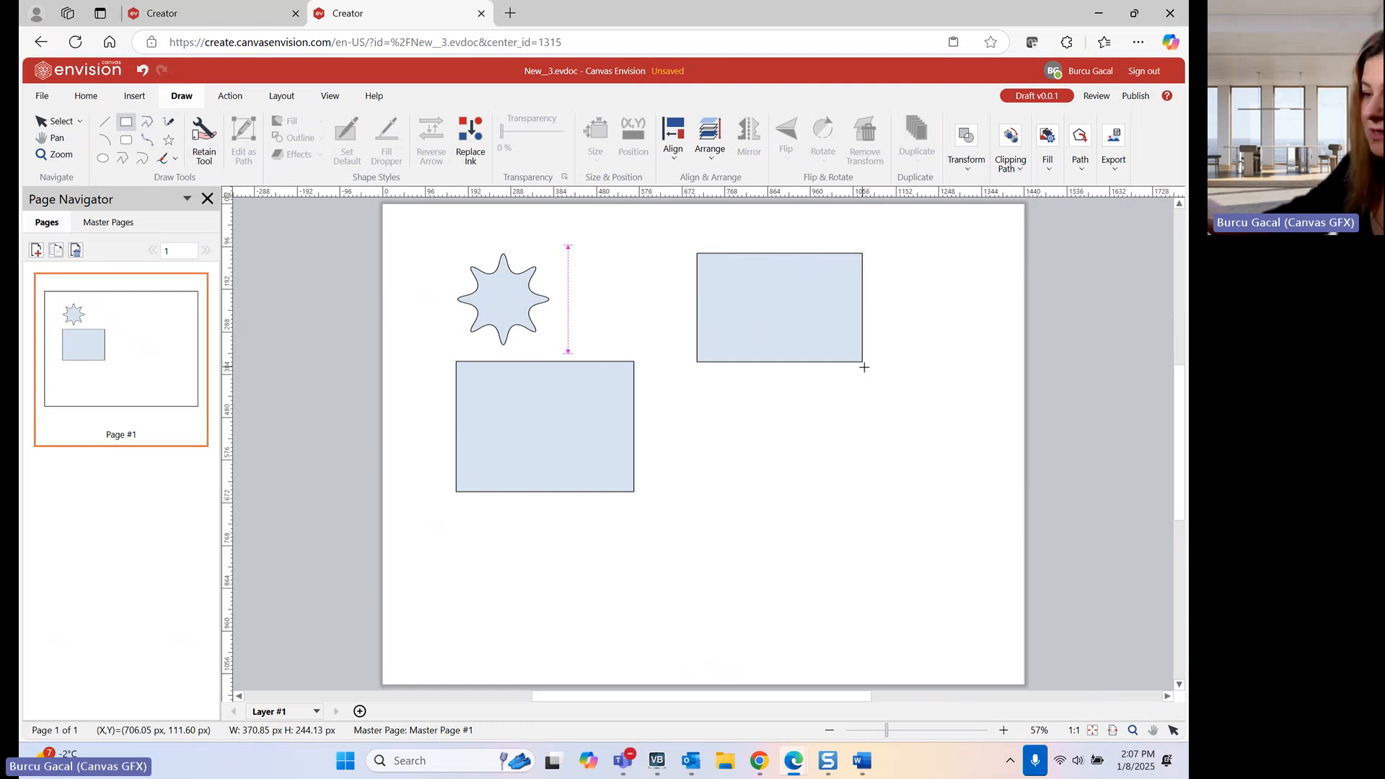
left_click_drag(864, 367, 866, 366)
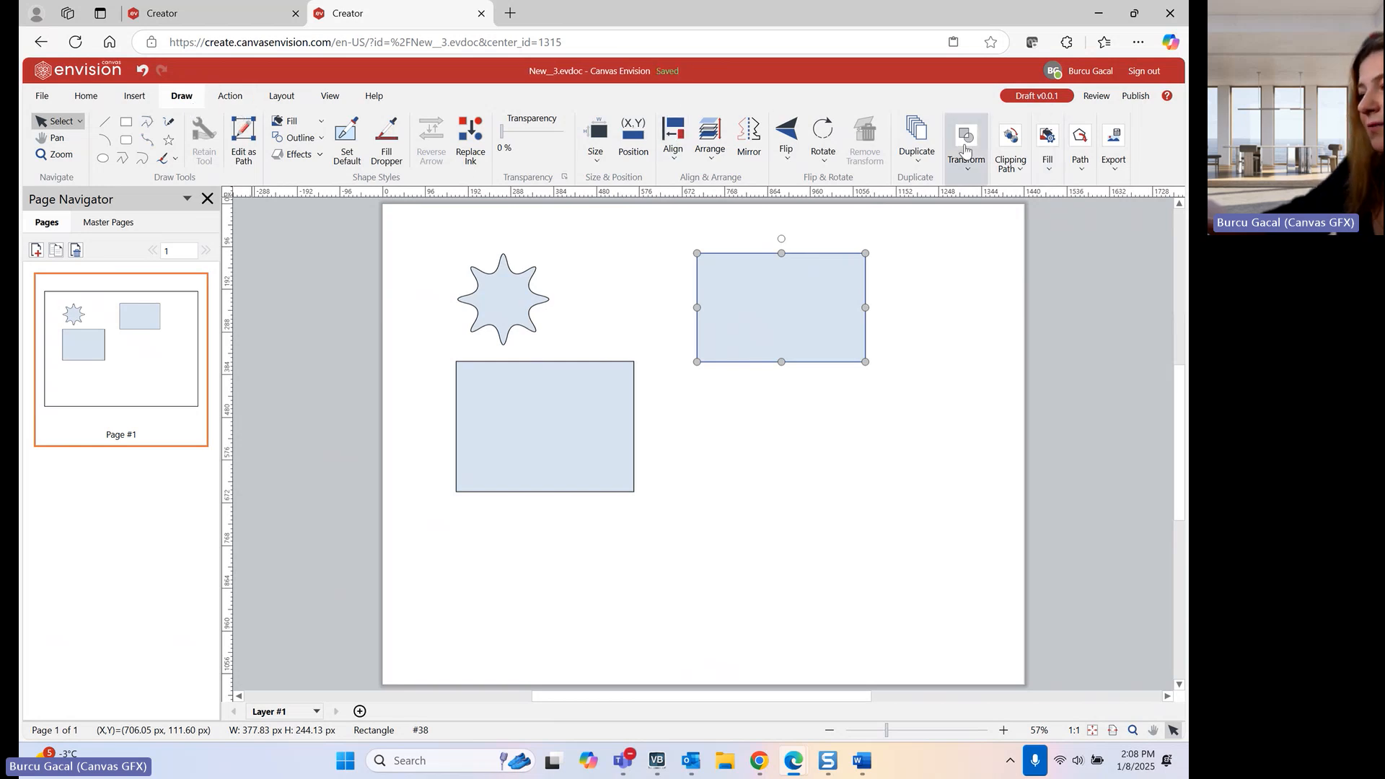
left_click(884, 452)
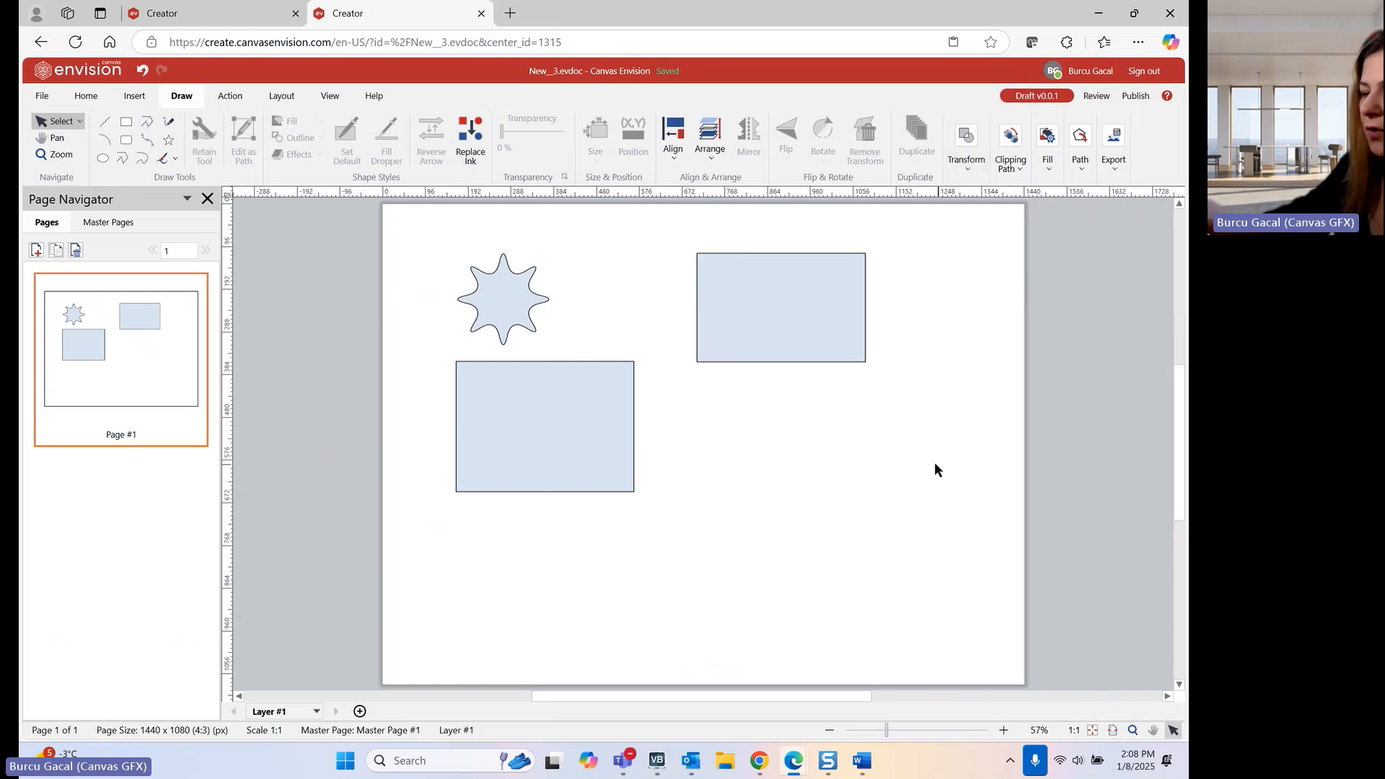
- Resize the upper-right rectangle precisely with its aspect ratio locked, setting the width to 350 px and the height to 250 px
left_click(770, 326)
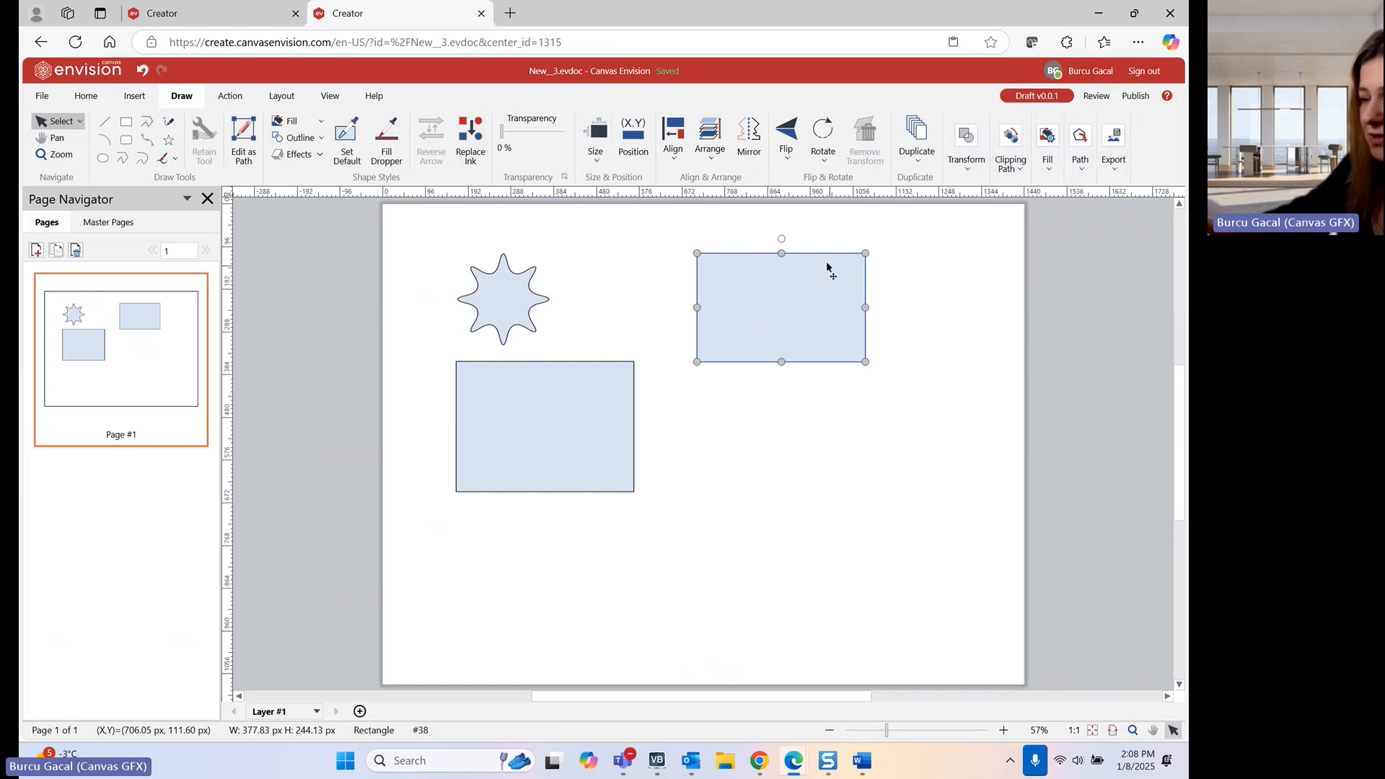
left_click(595, 160)
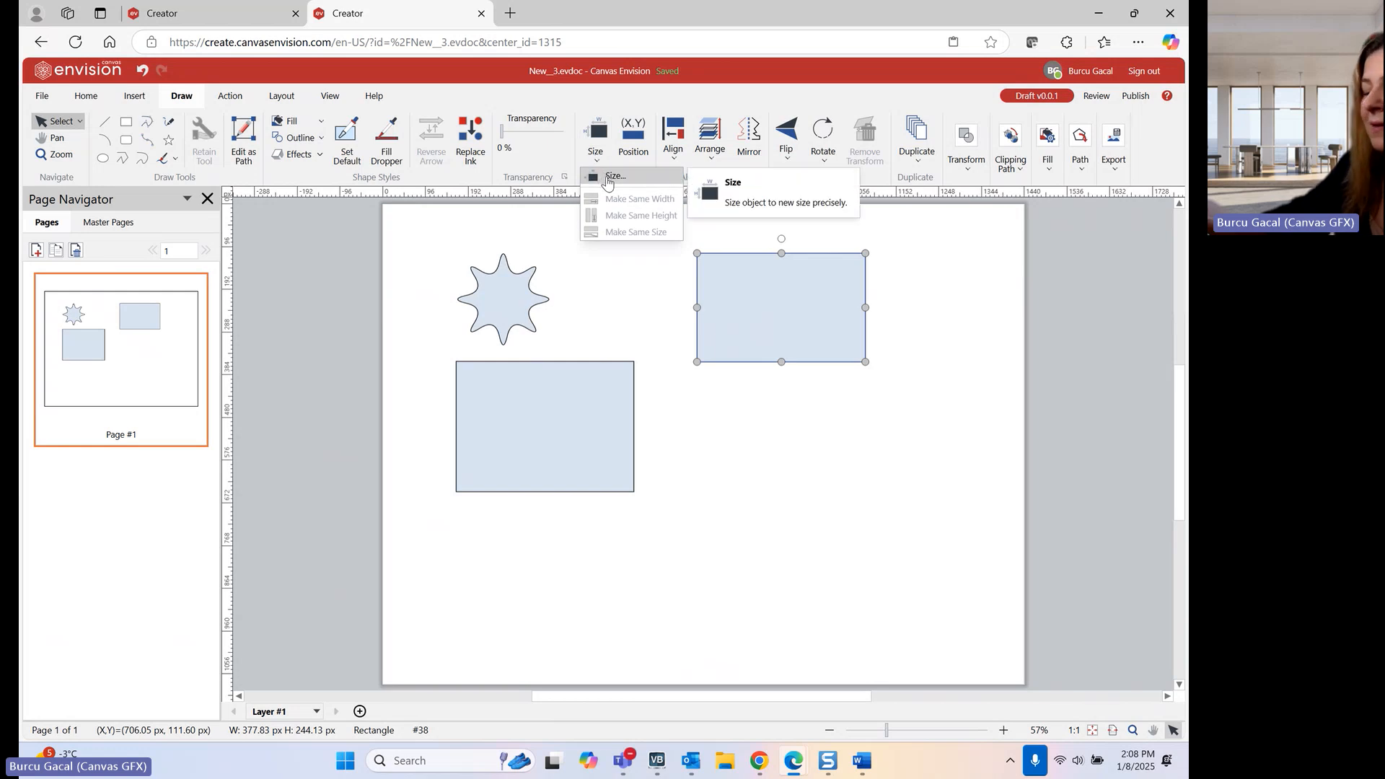
left_click(614, 176)
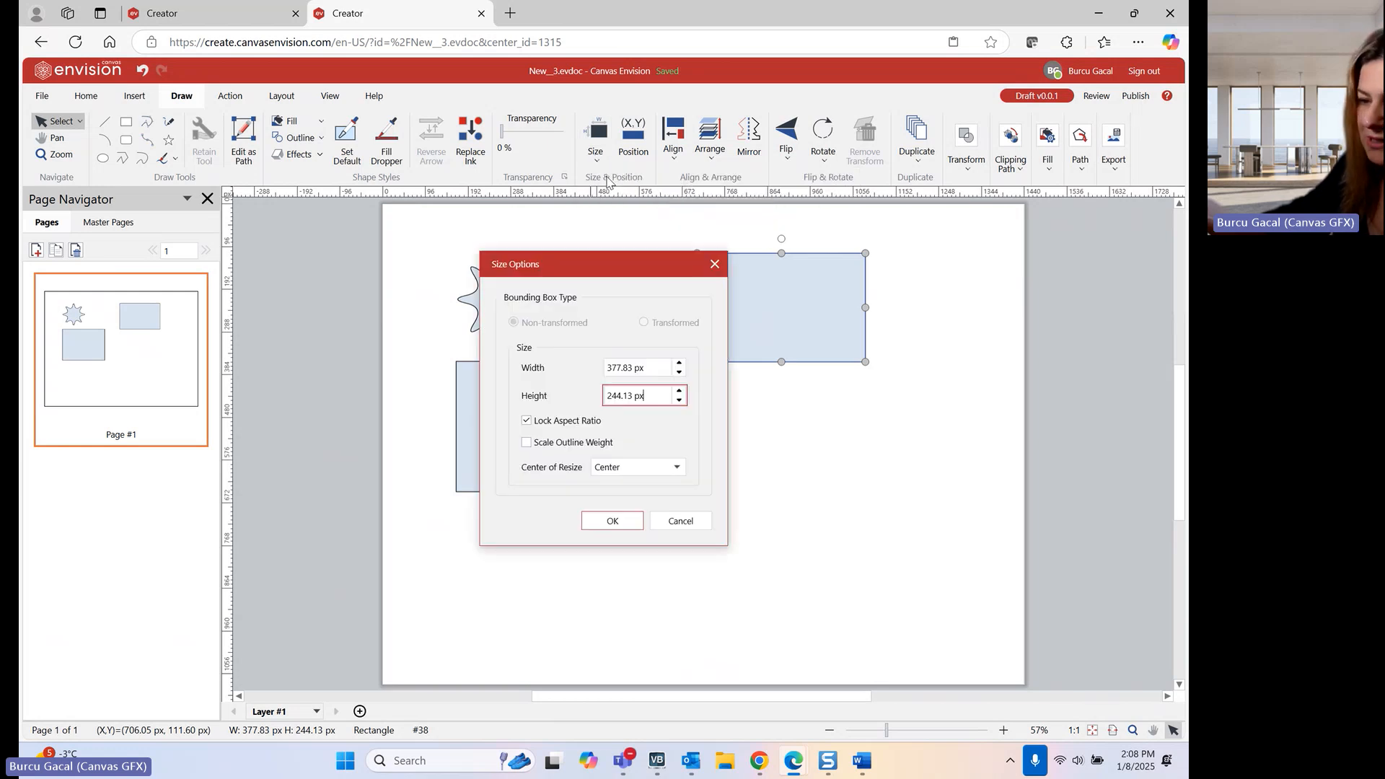
left_click_drag(657, 263, 587, 220)
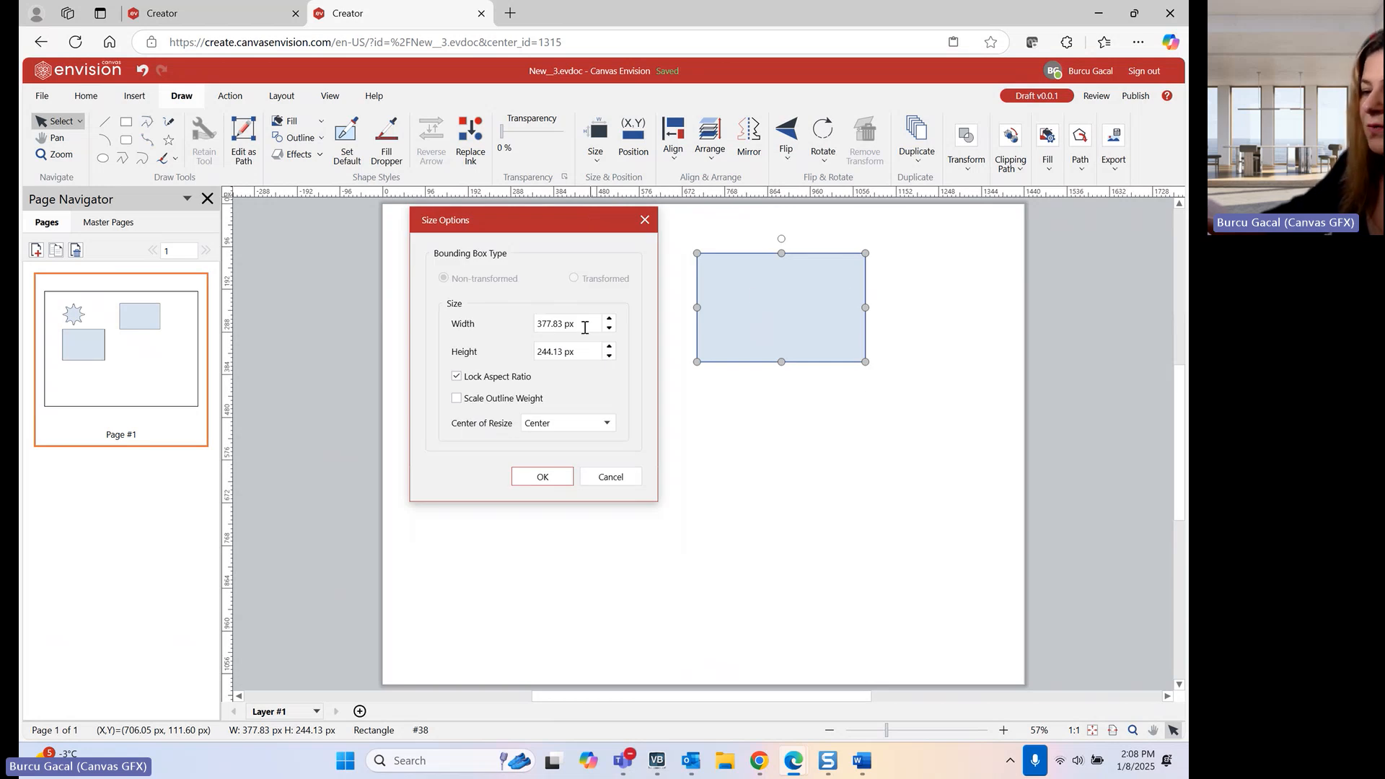
left_click_drag(588, 322, 524, 326)
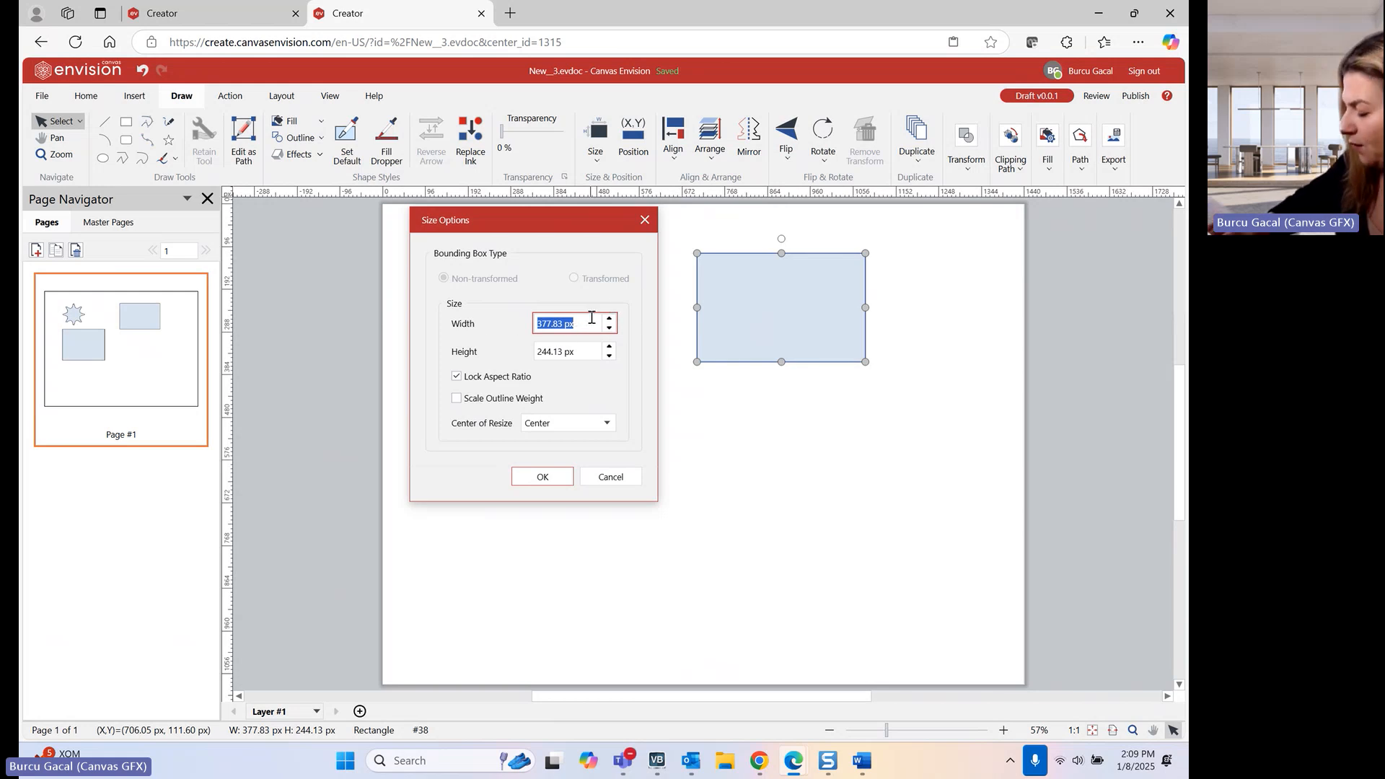
type("350")
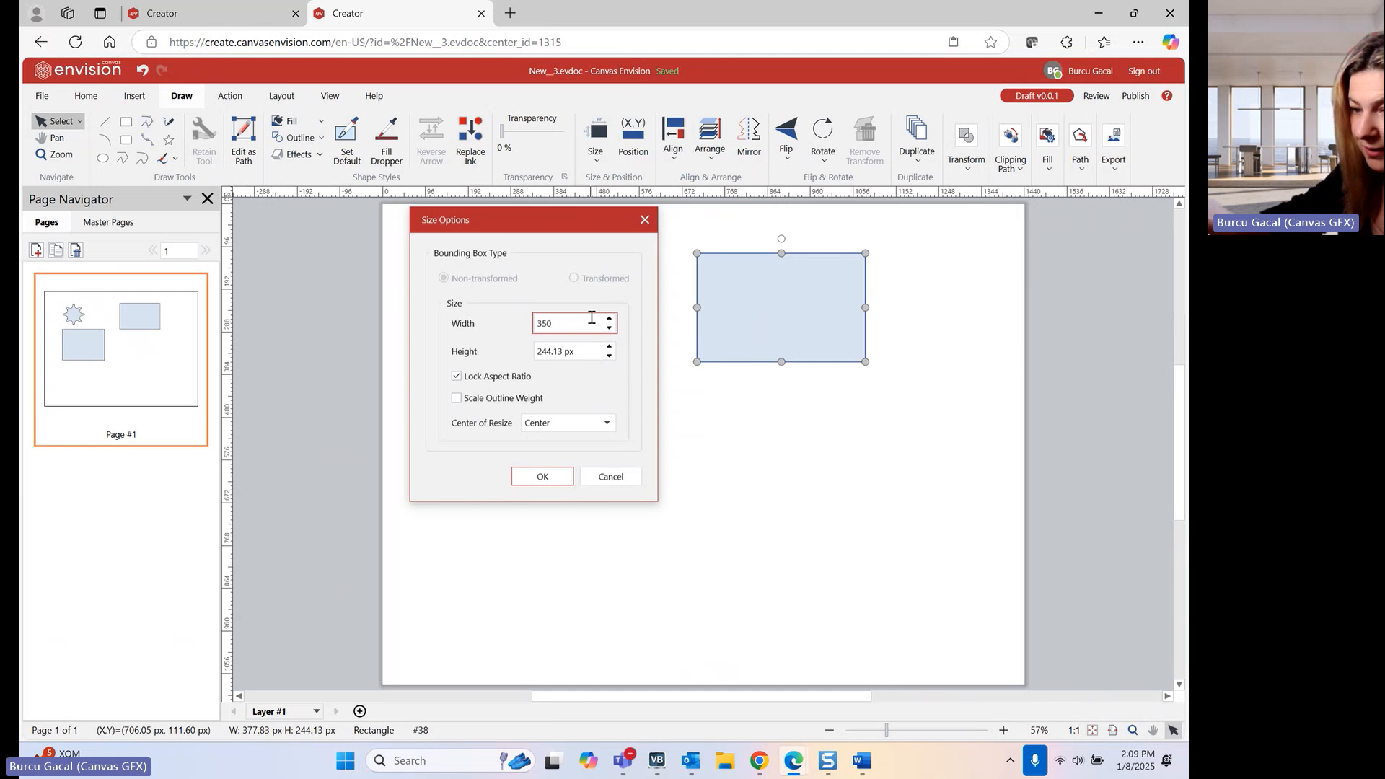
left_click(577, 351)
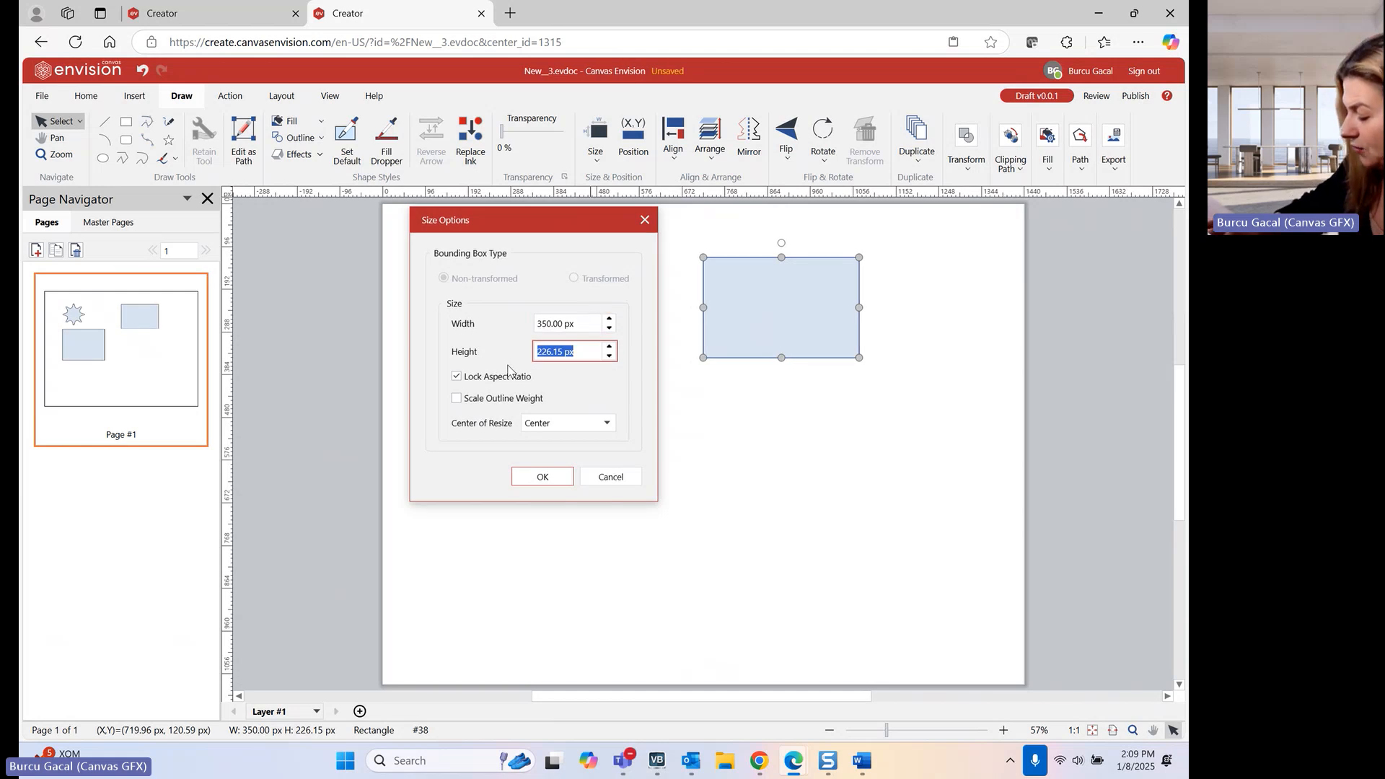
type("250")
key("Return")
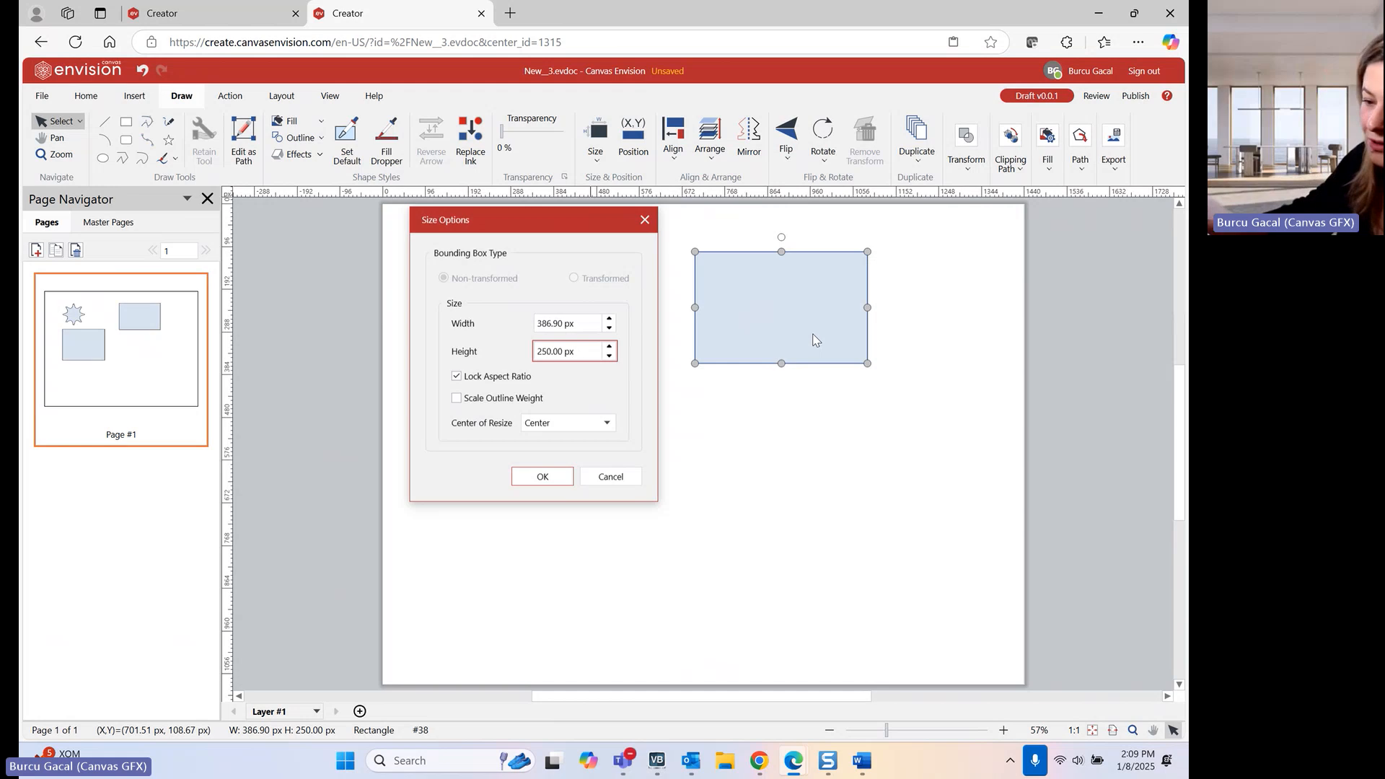
- Unlock the rectangle's aspect ratio and set its width to 350 px, keeping outline weight scaling off
left_click(456, 375)
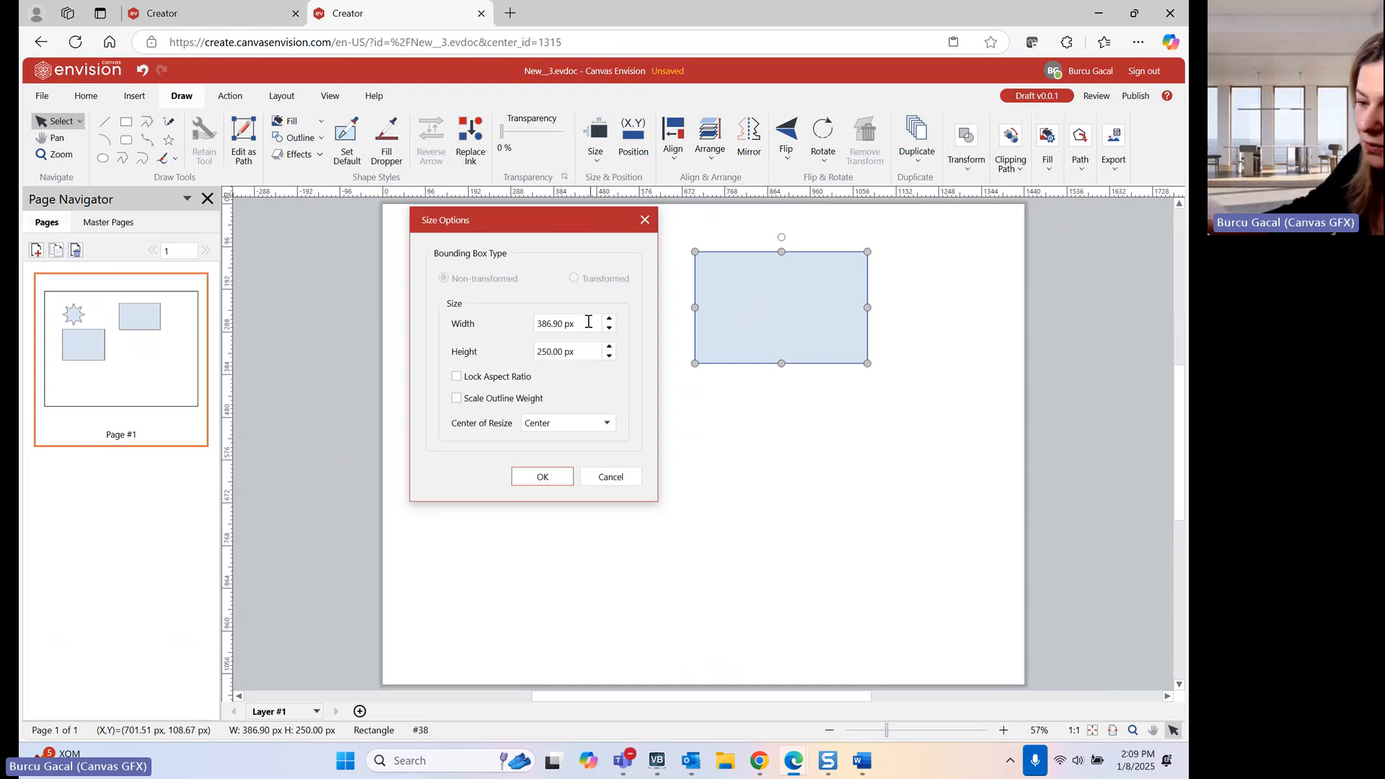
left_click(597, 319)
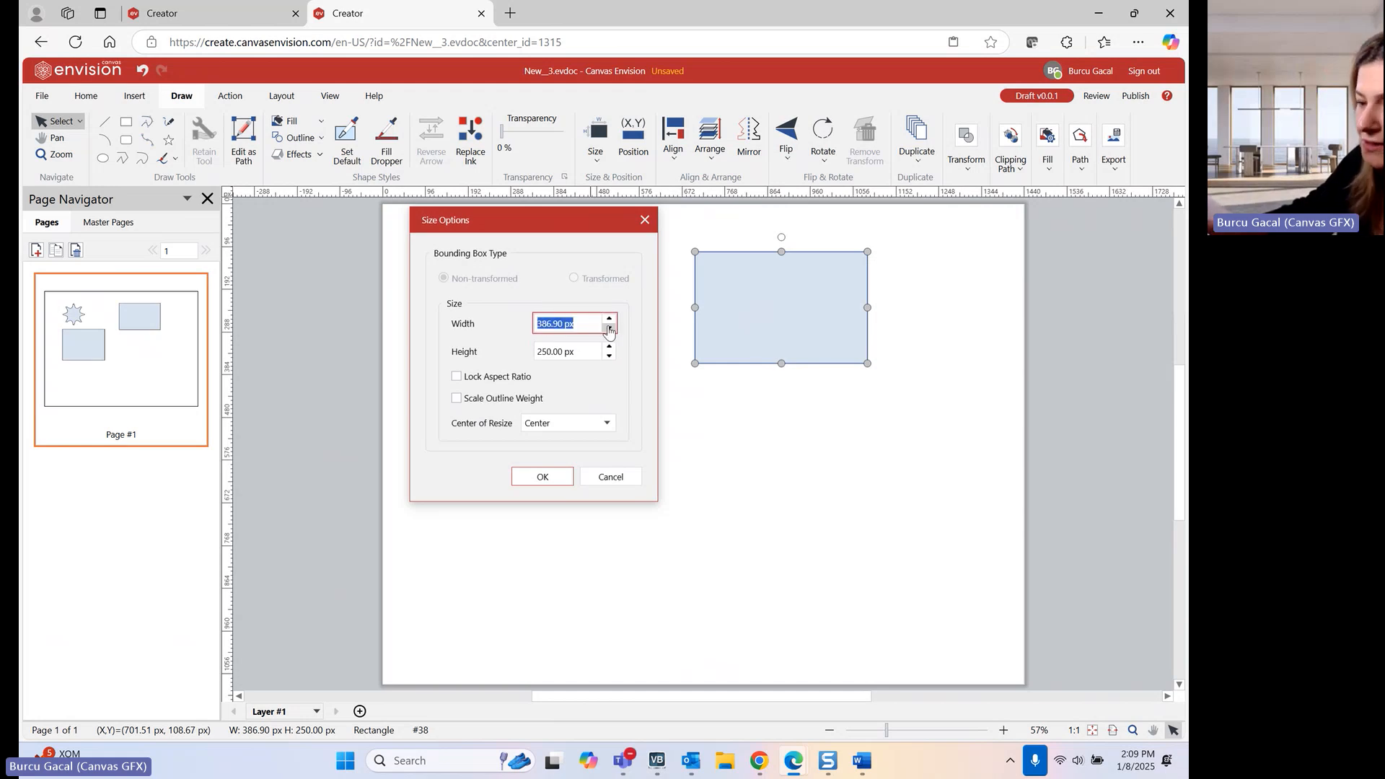
type("3")
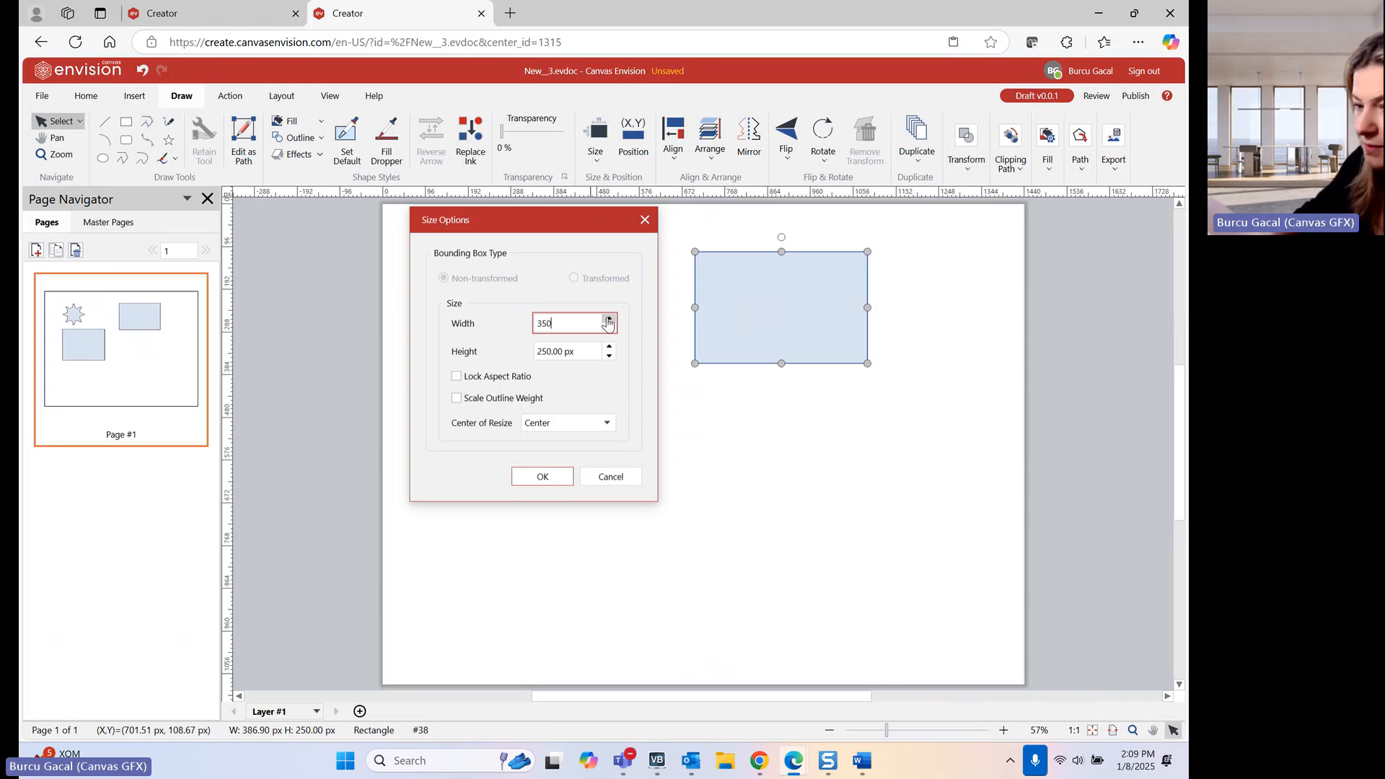
type("50")
key("Return")
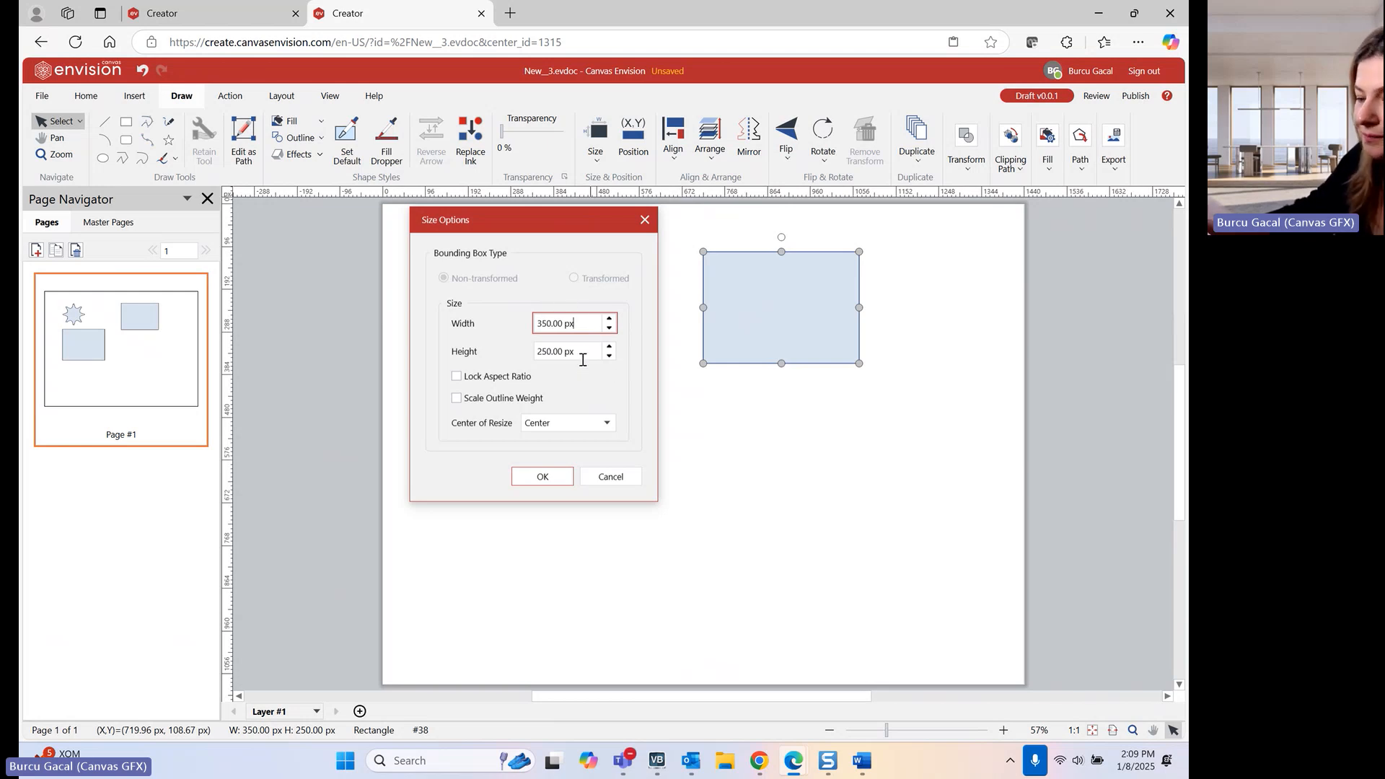
left_click(529, 400)
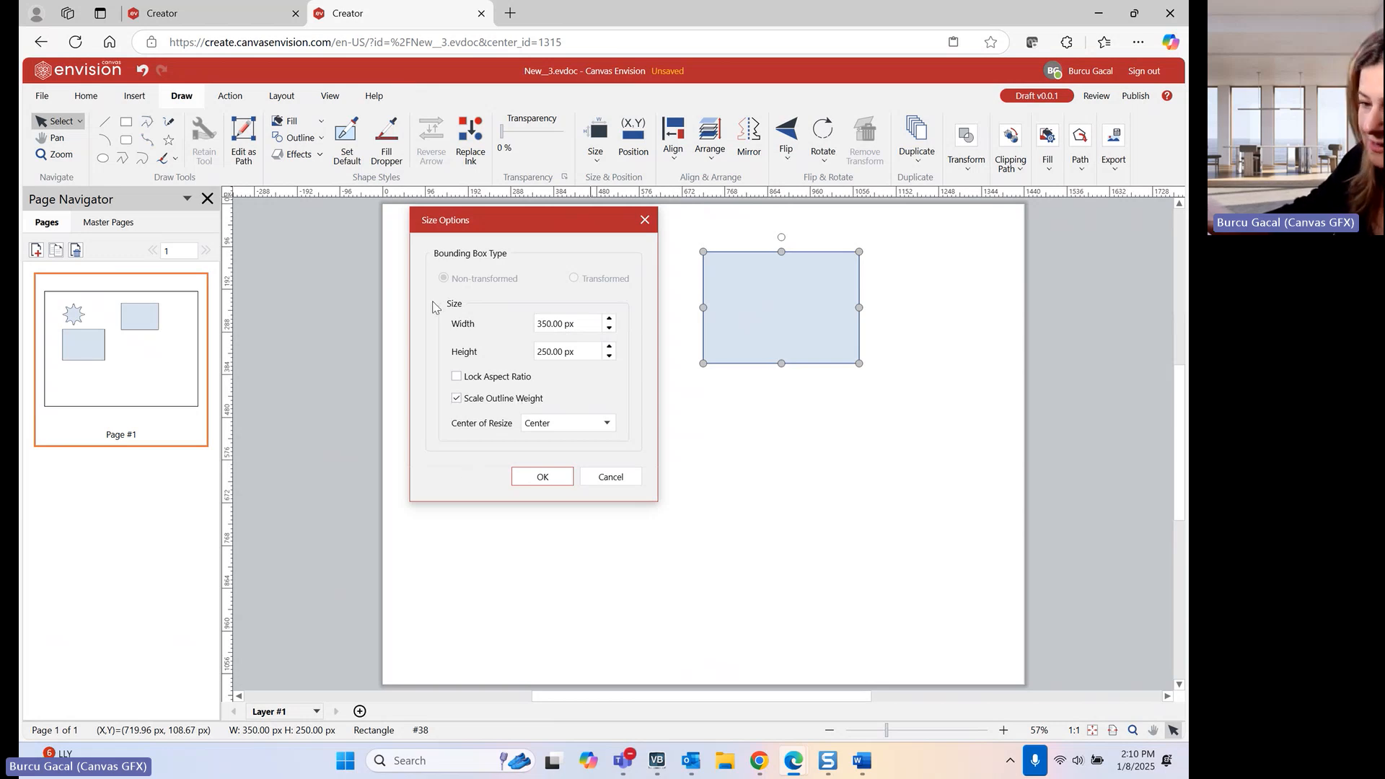
left_click(510, 401)
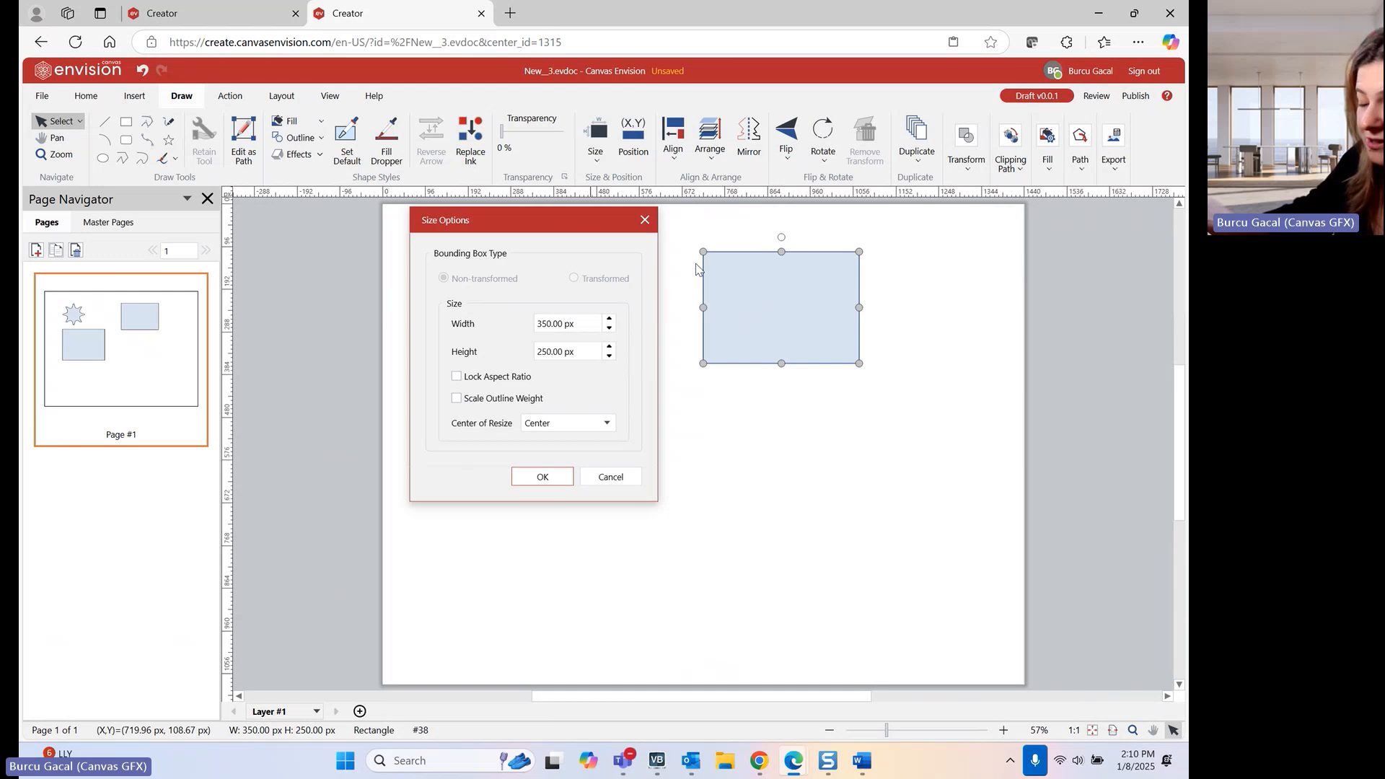
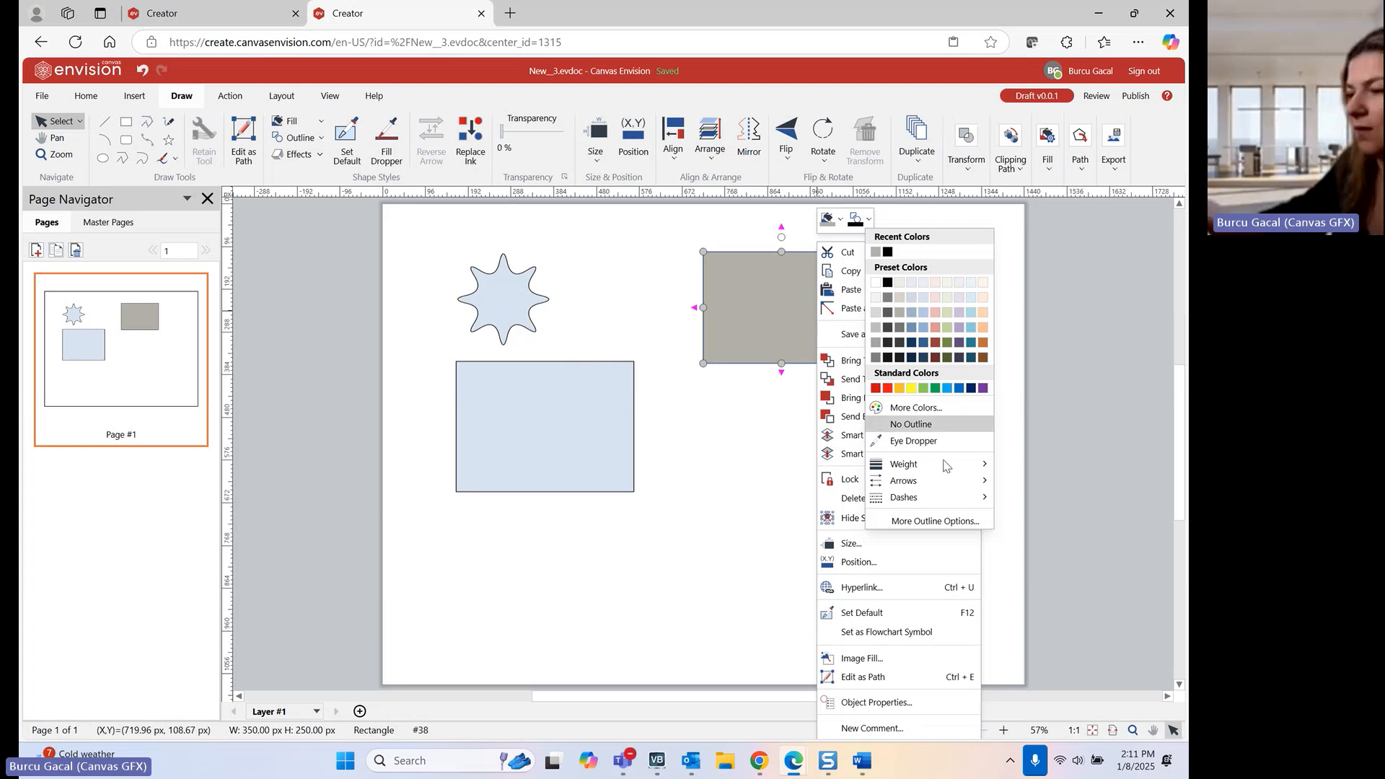
- Review the outline options of the upper-right rectangle, including its color, weight, arrow and dash choices
left_click(972, 521)
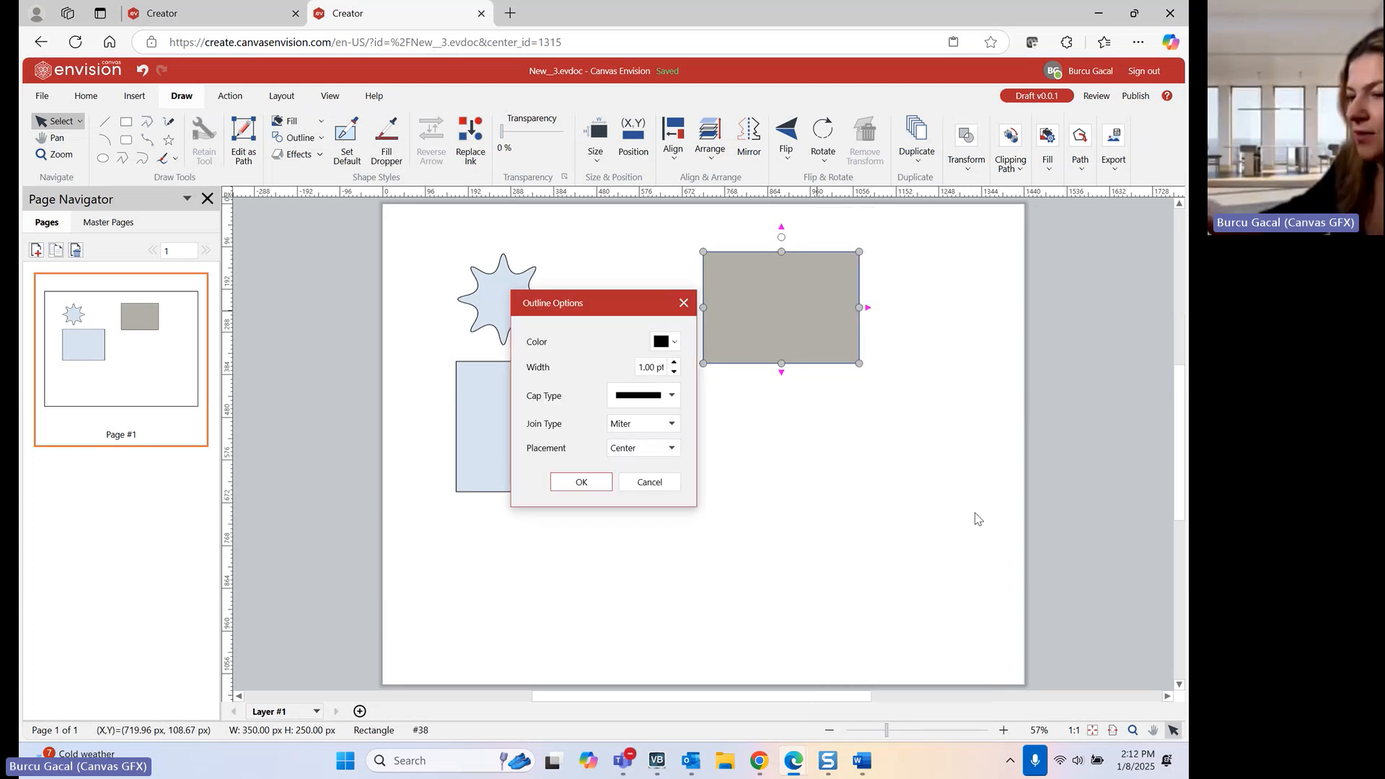
left_click(684, 302)
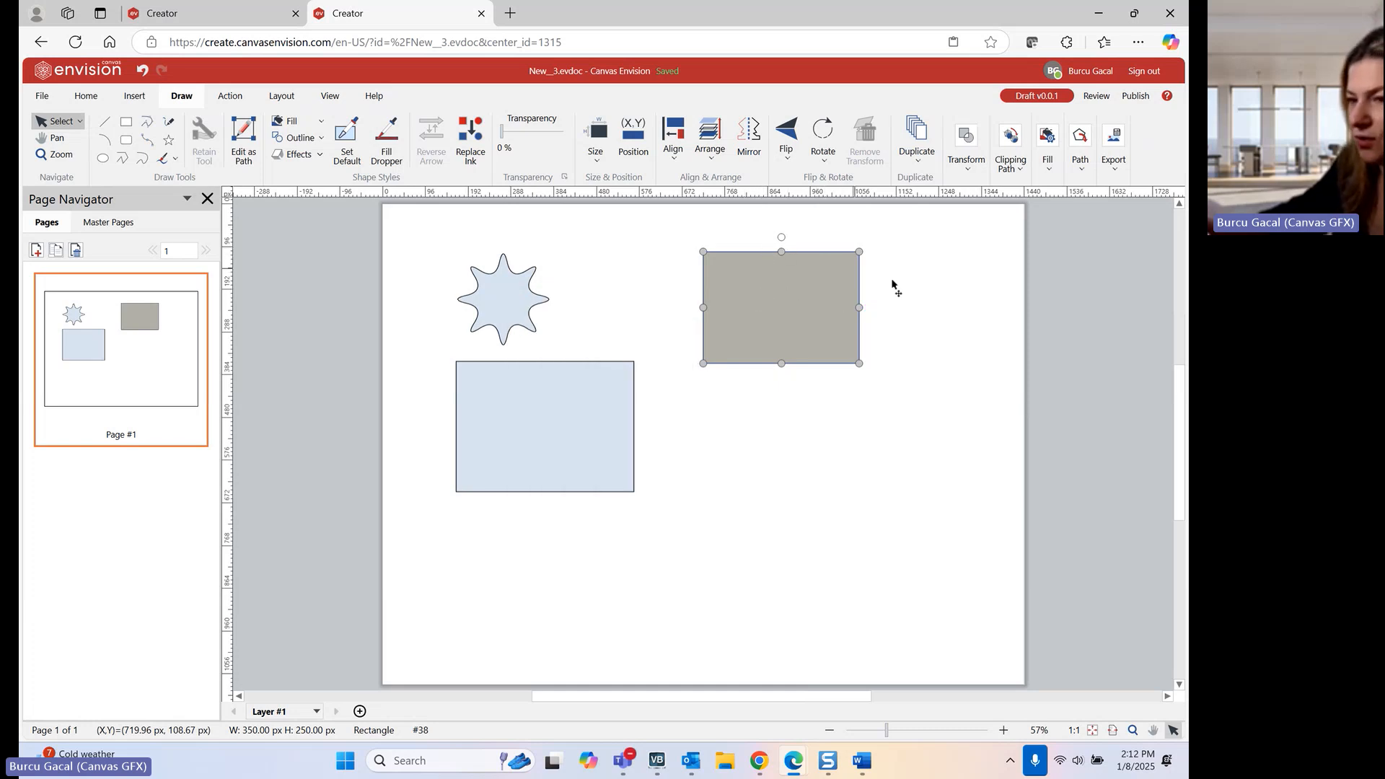
right_click(769, 298)
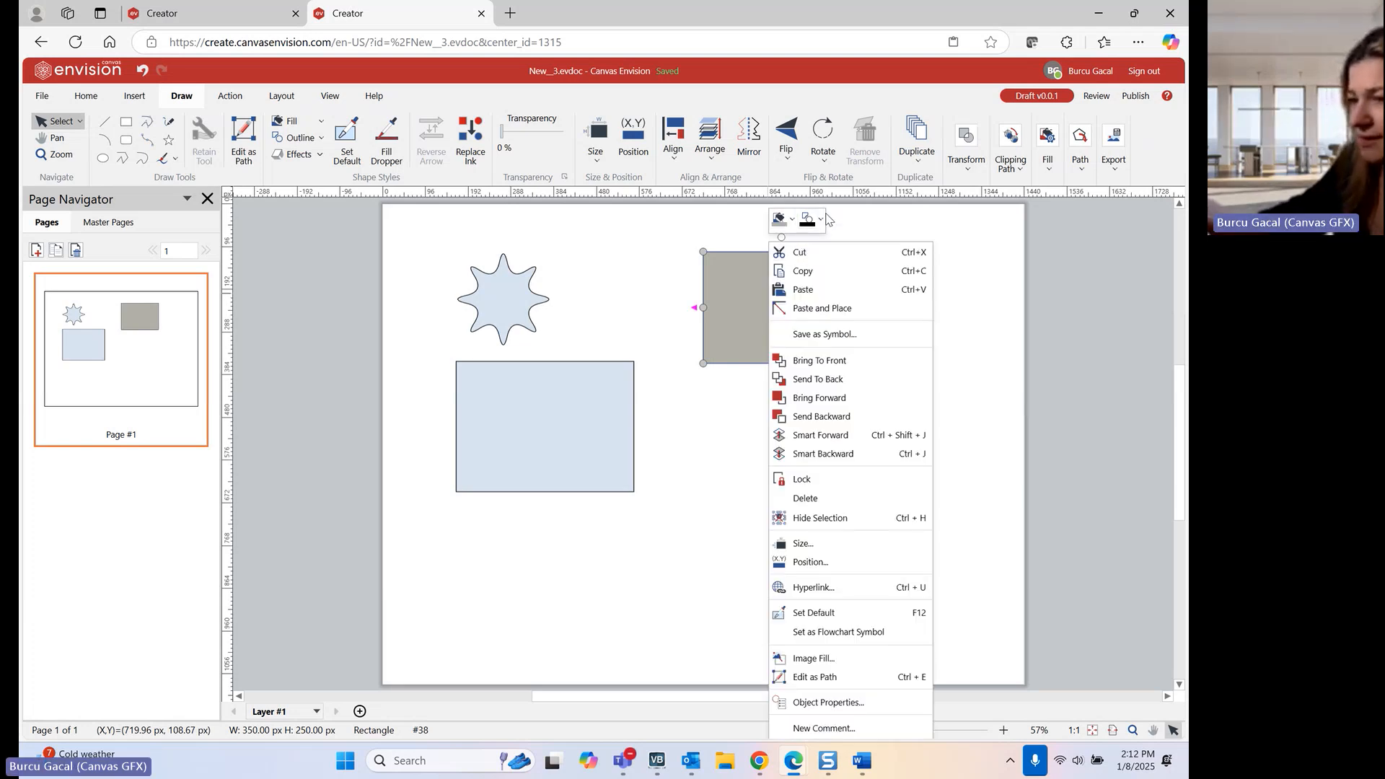
left_click(820, 220)
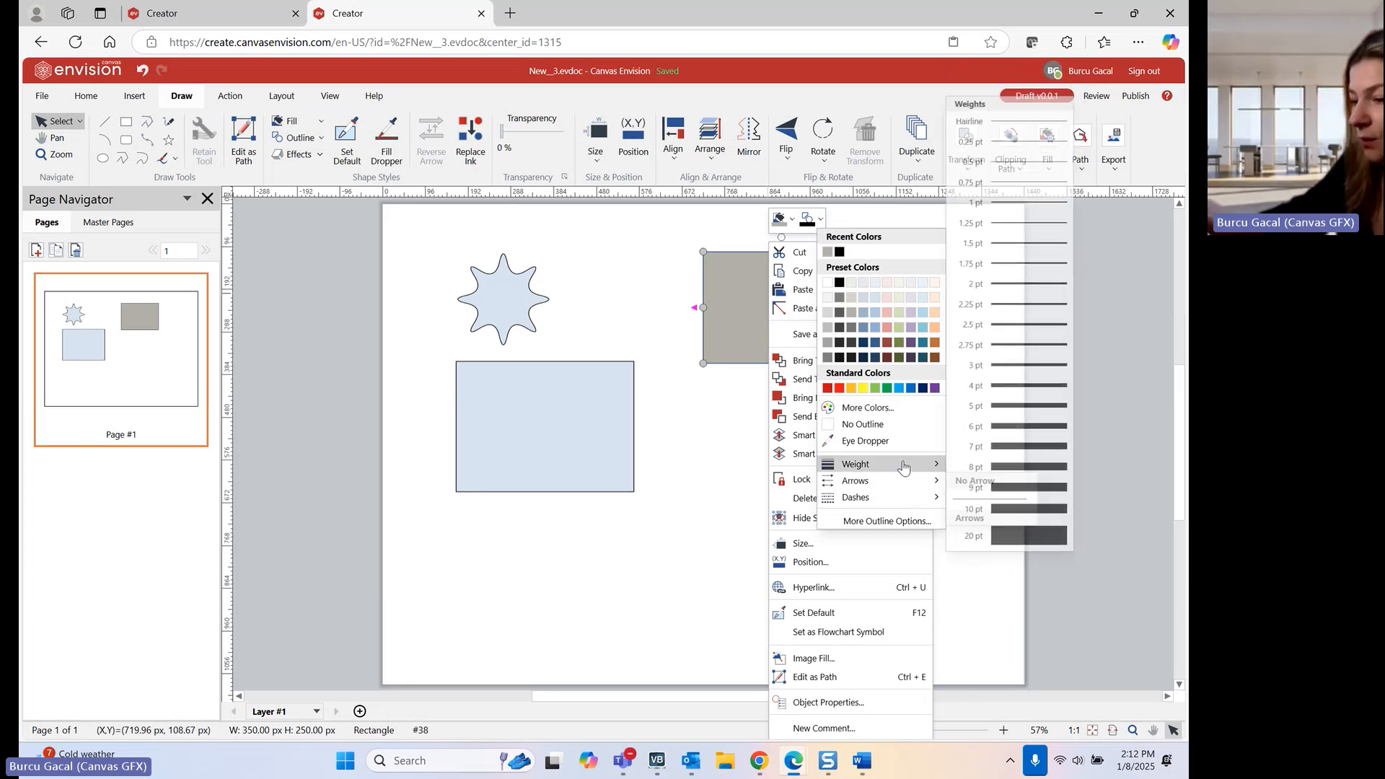
mouse_move(895, 501)
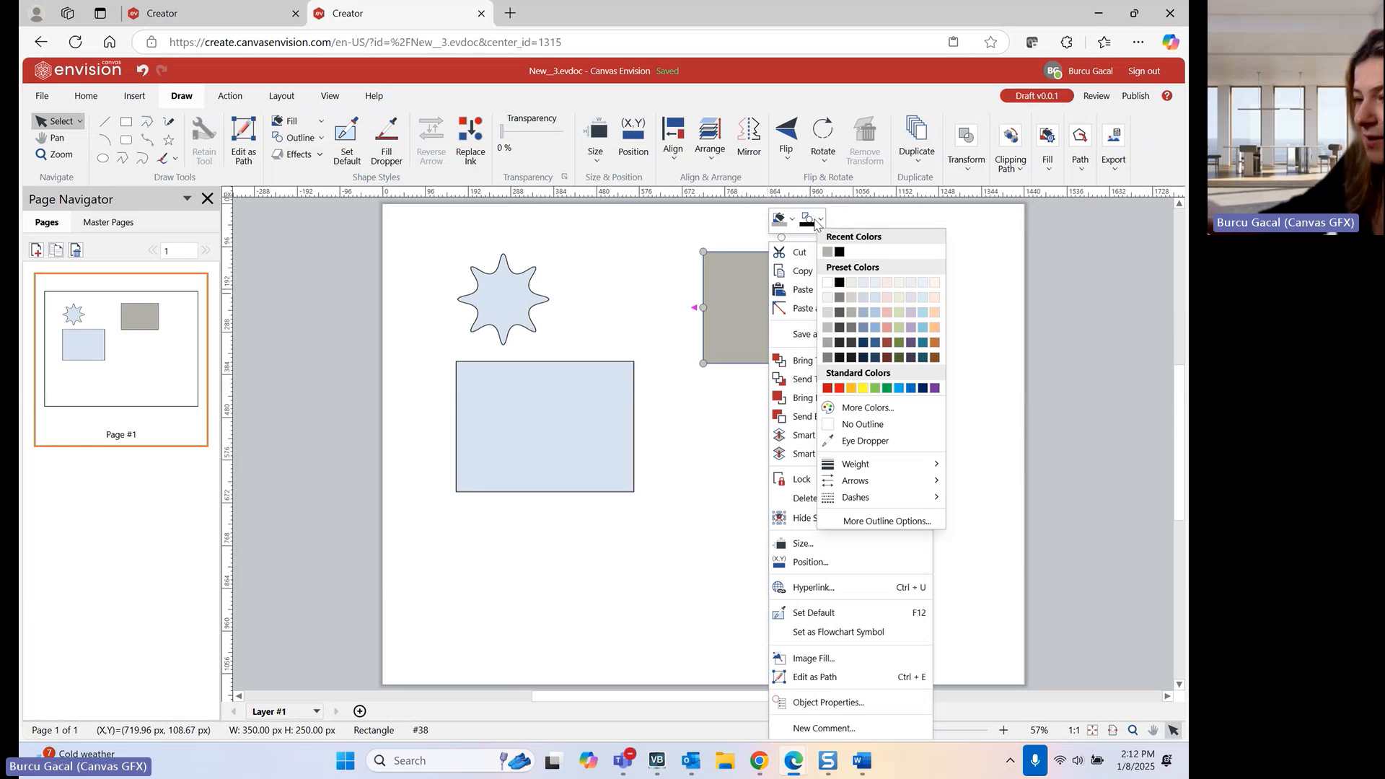
left_click(736, 308)
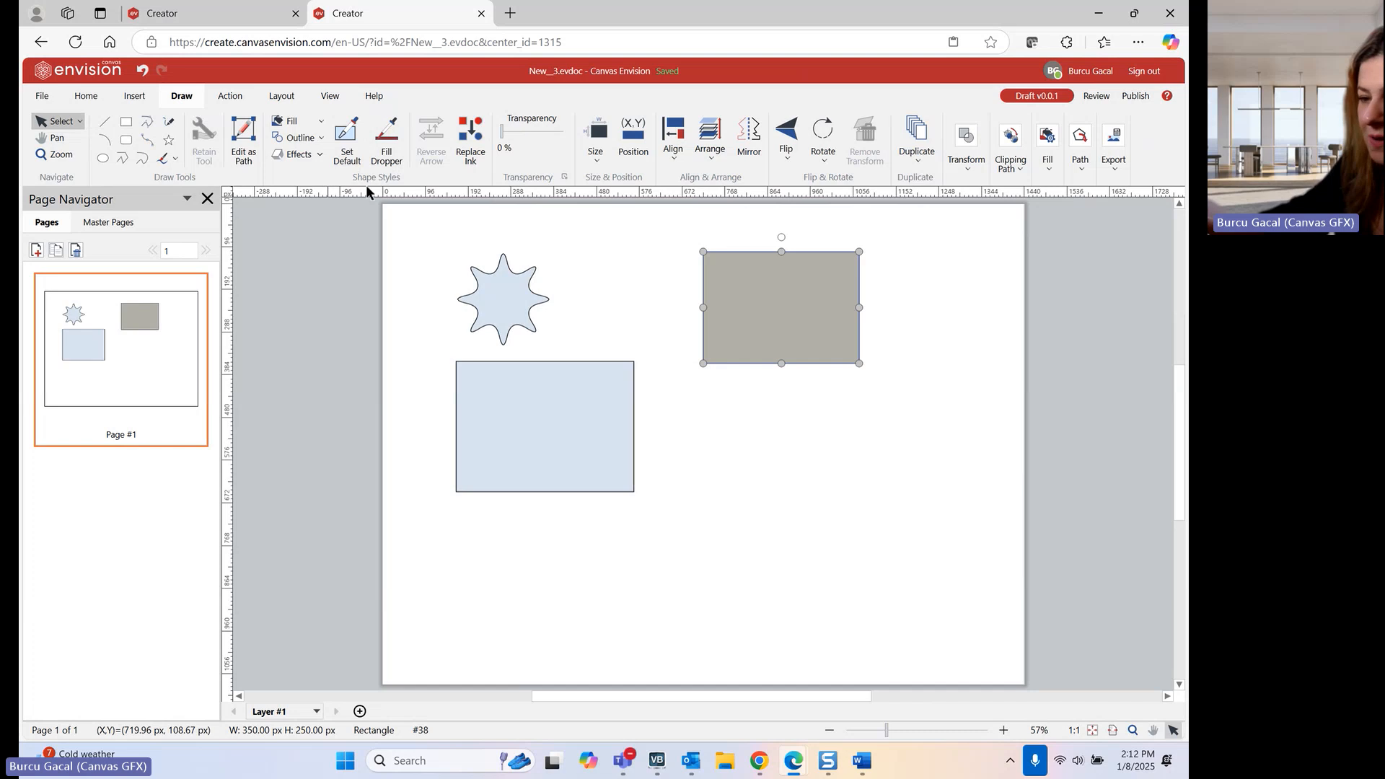
- Look through the shape style choices available for the selected rectangle's fill and outline
left_click(322, 122)
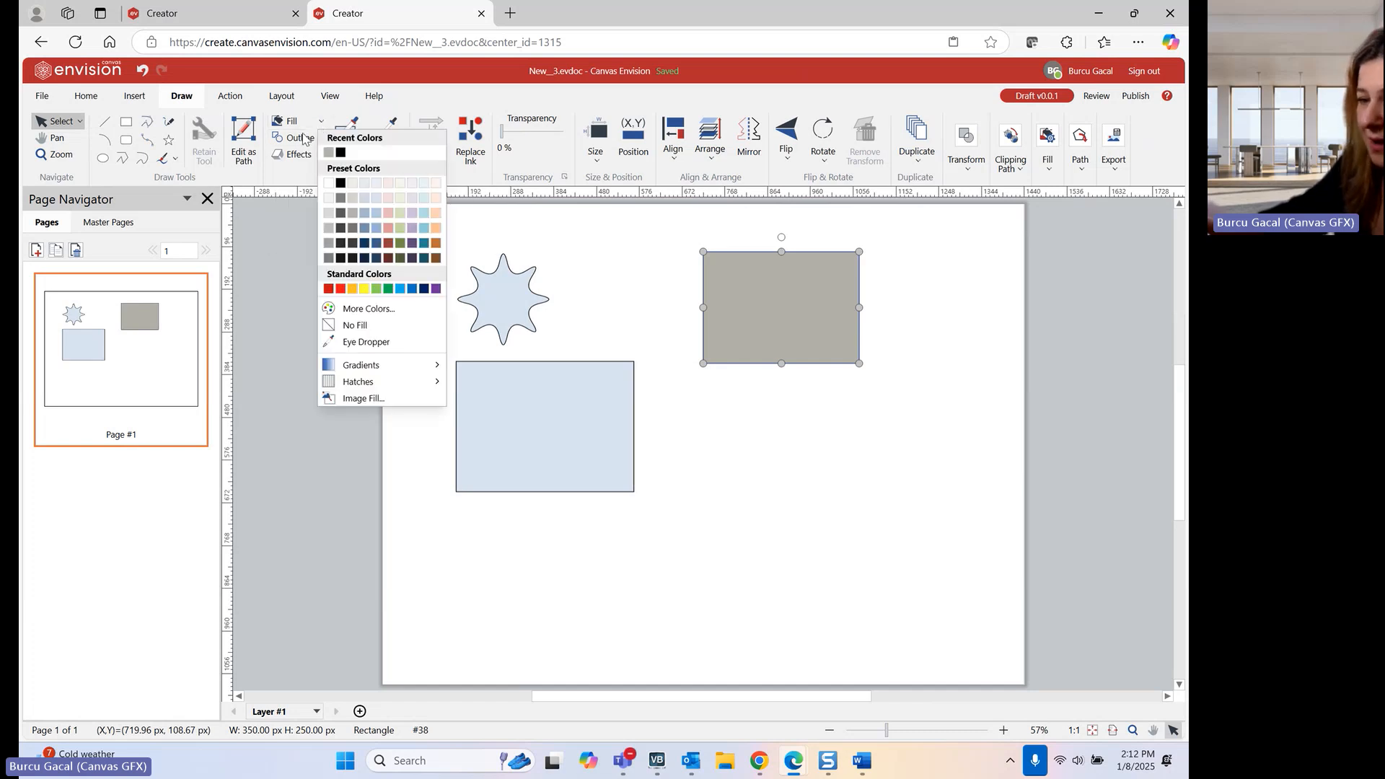
left_click(308, 130)
left_click(322, 138)
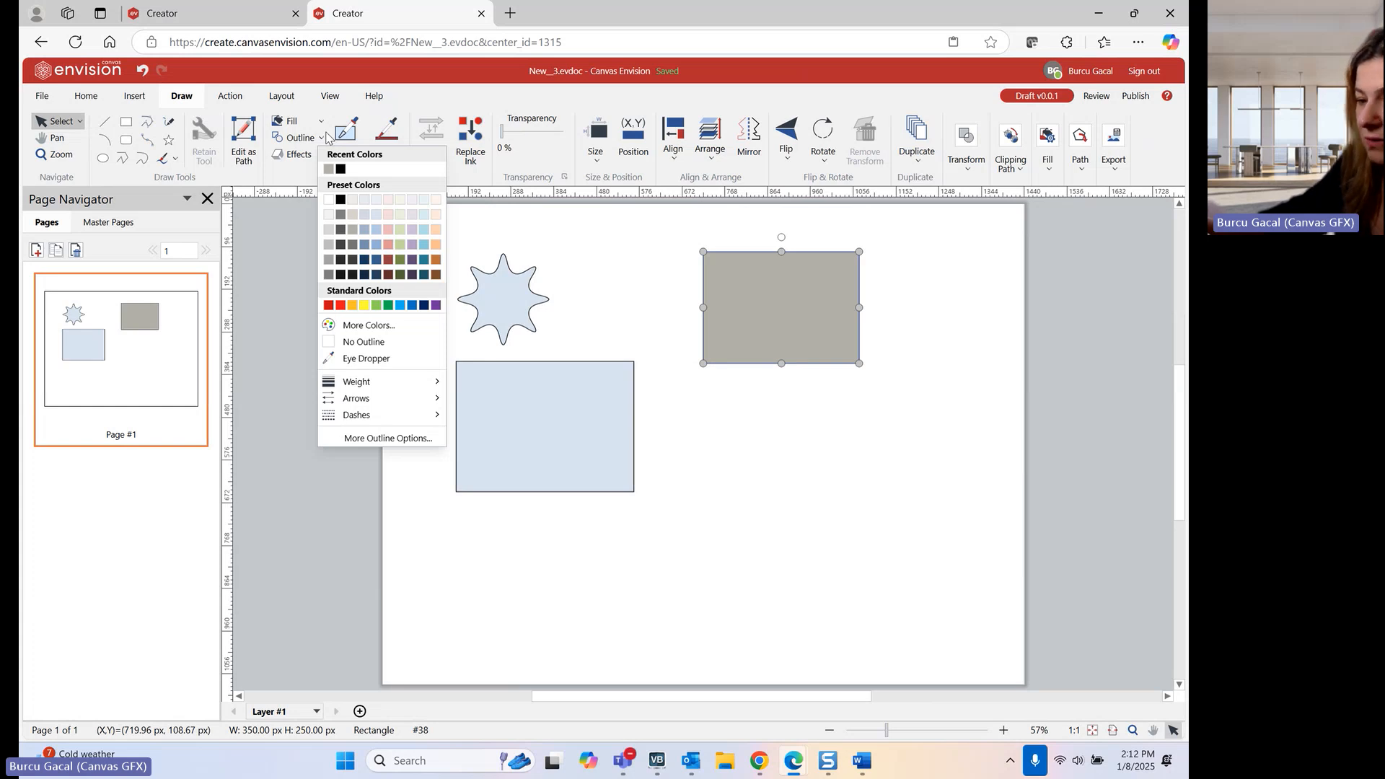
left_click(274, 302)
- Examine the effects available for the selected rectangle, including shadow, reflection, glow, soft edge and the Hue/Saturation settings
left_click(321, 154)
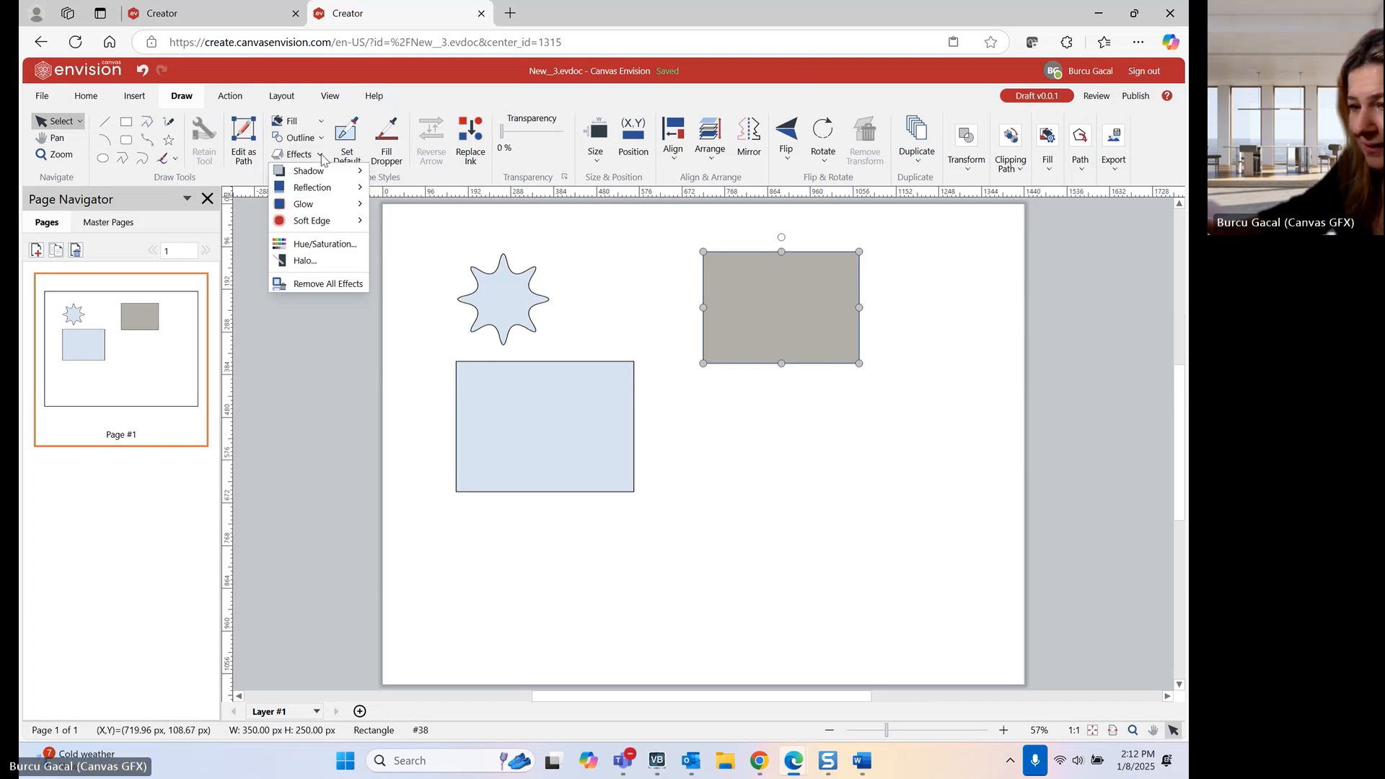
mouse_move(297, 195)
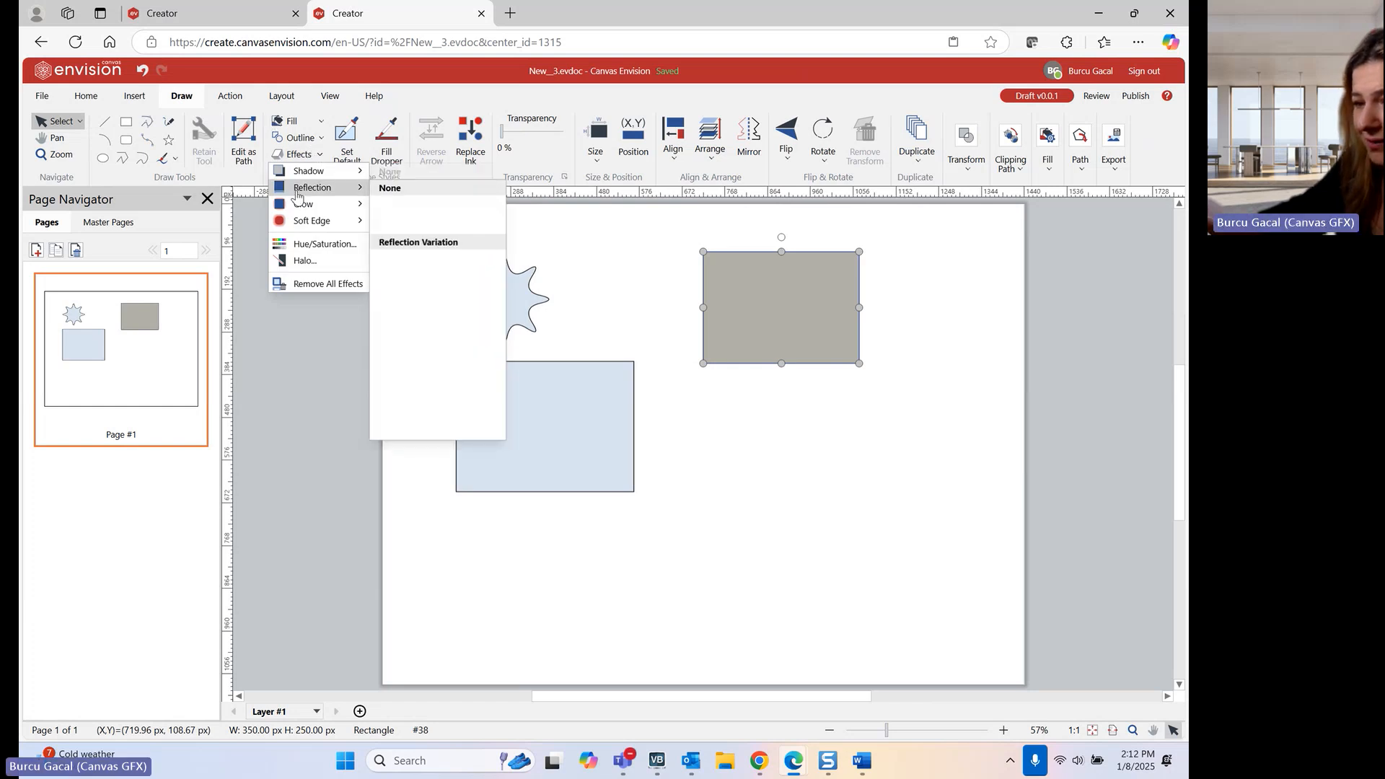
left_click(326, 243)
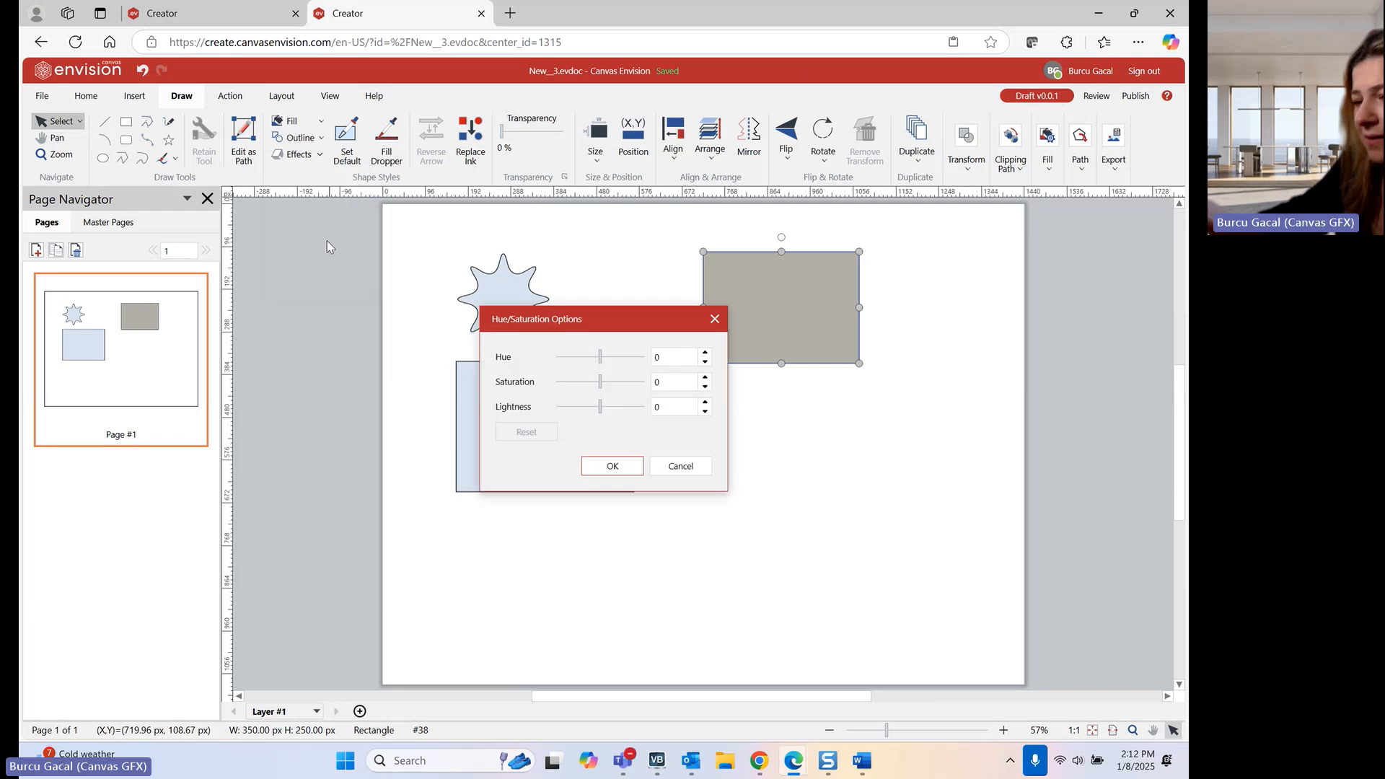
left_click(714, 319)
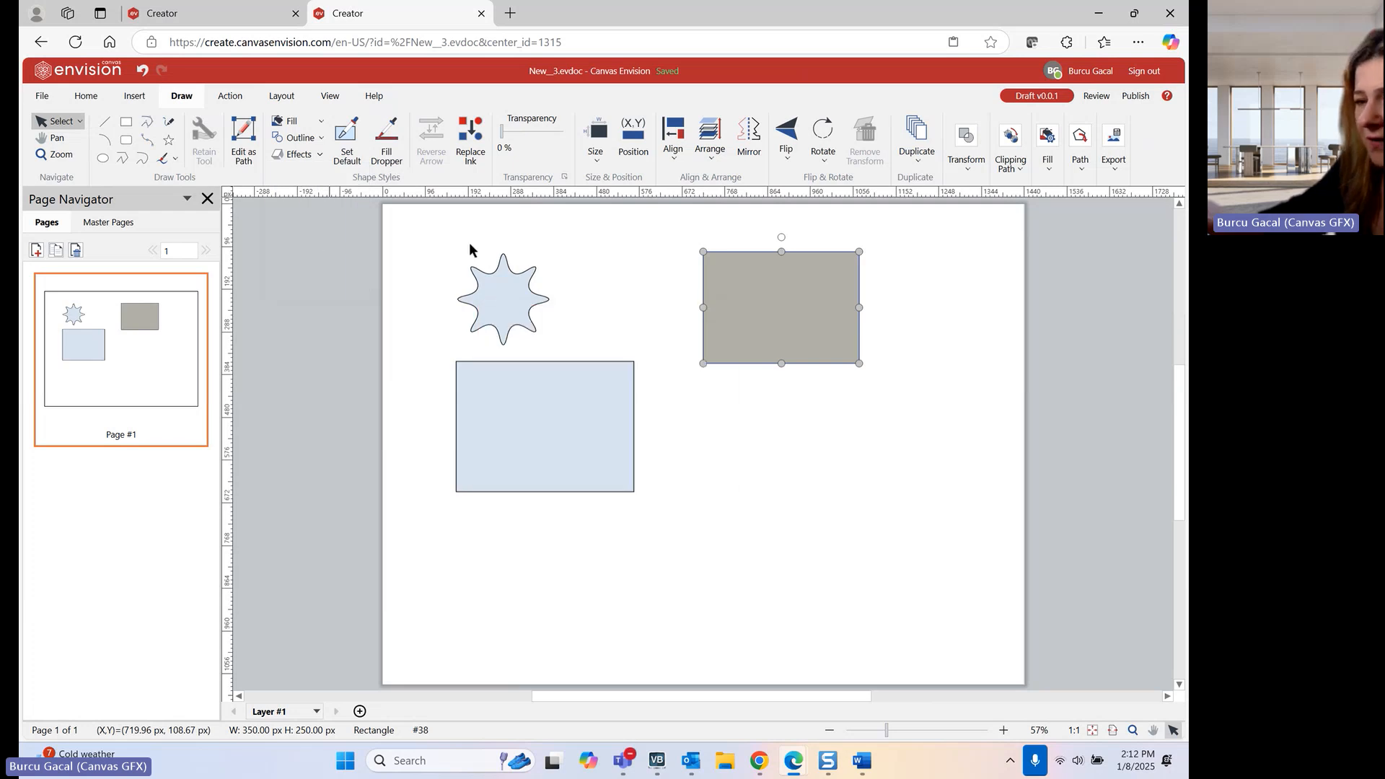
left_click(298, 154)
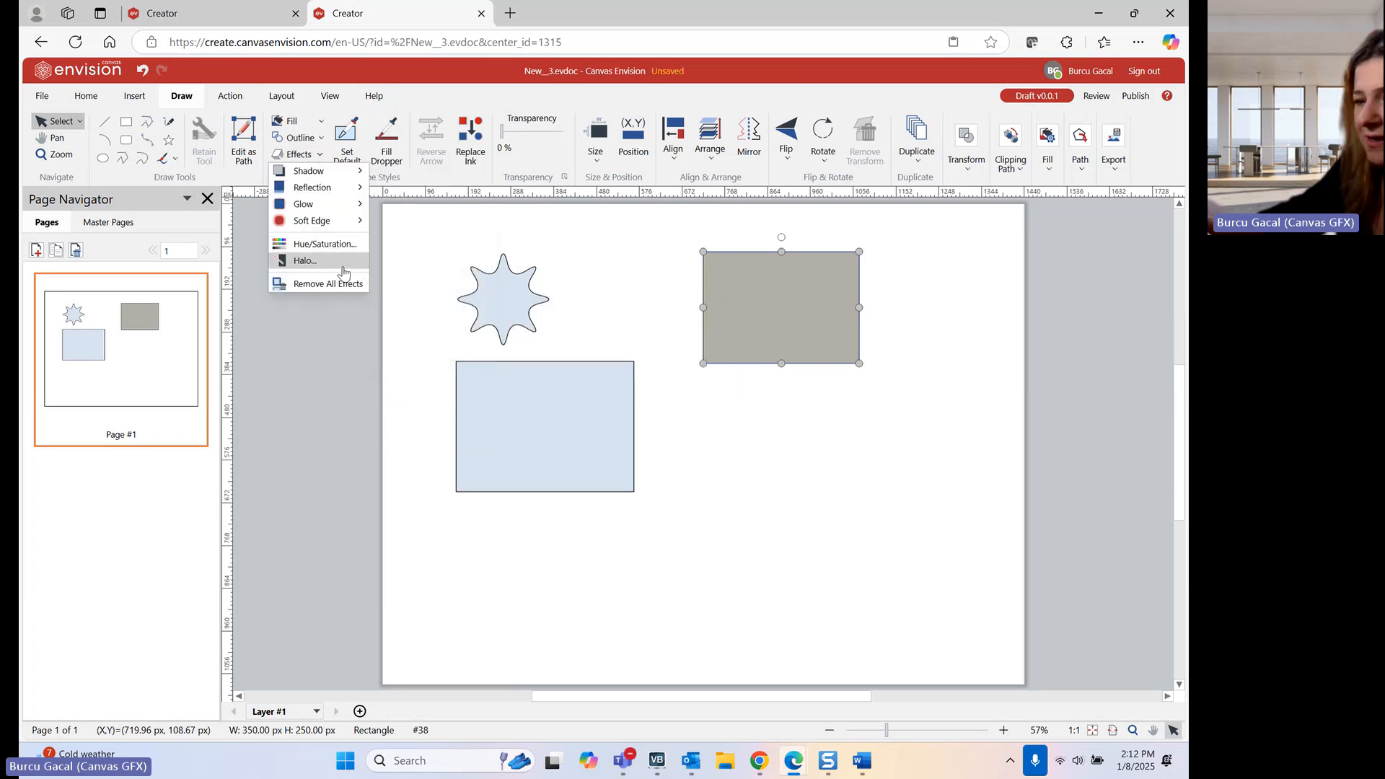
left_click(303, 204)
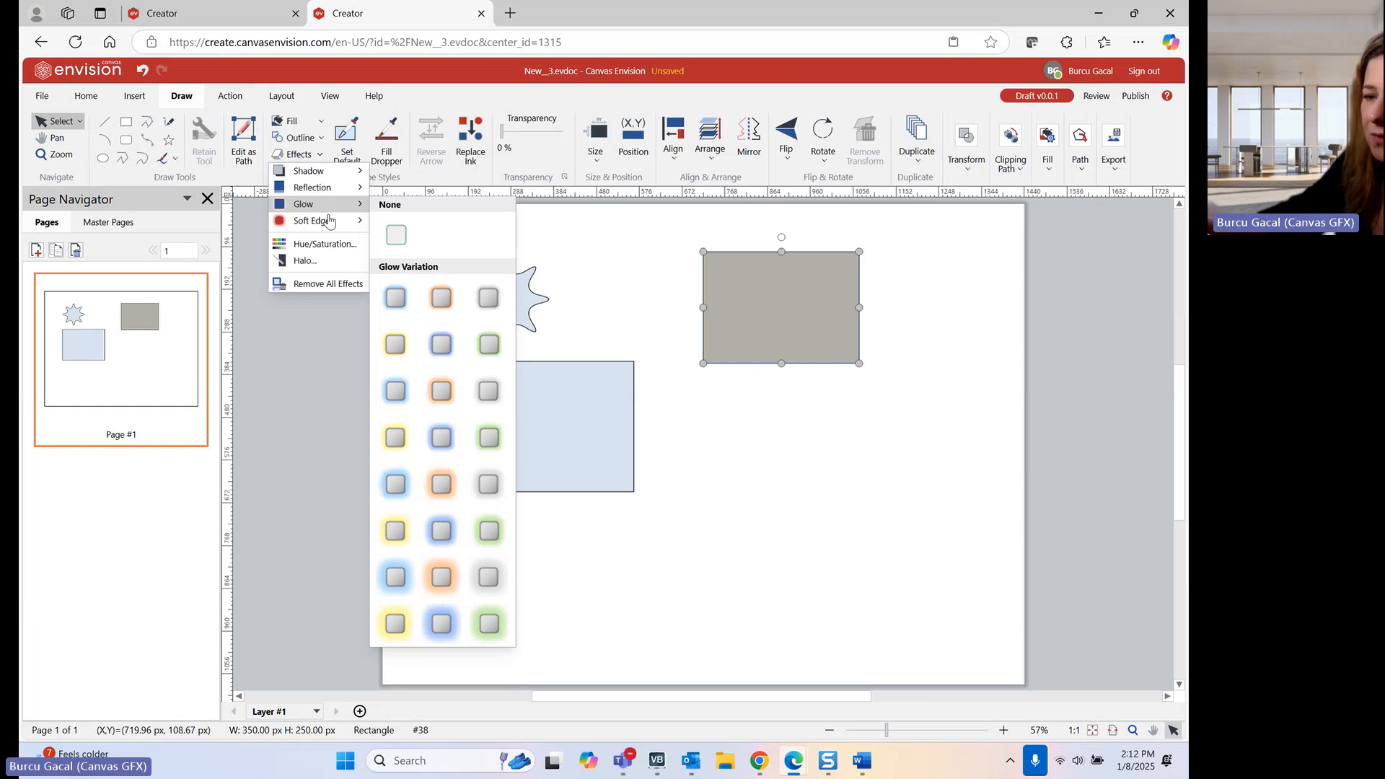
left_click(342, 189)
left_click(344, 171)
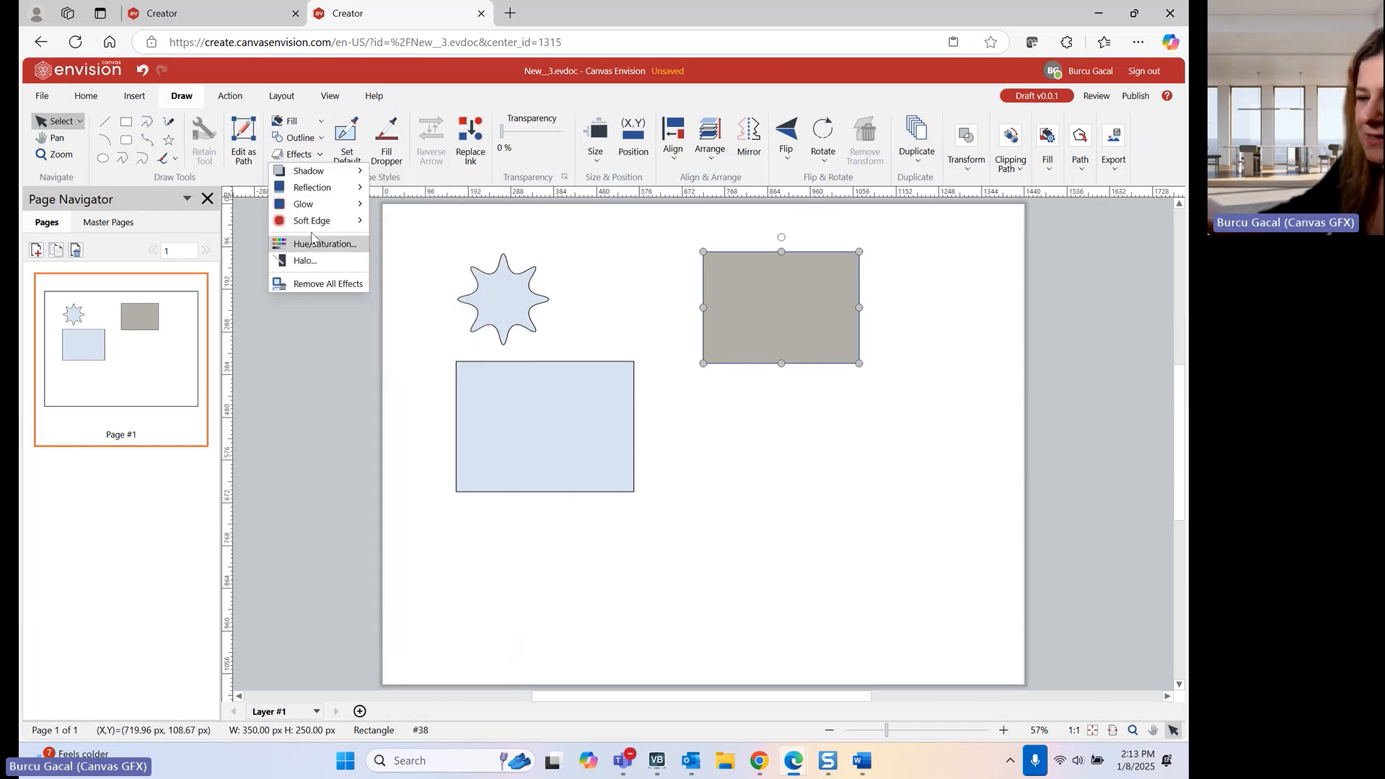
left_click(323, 340)
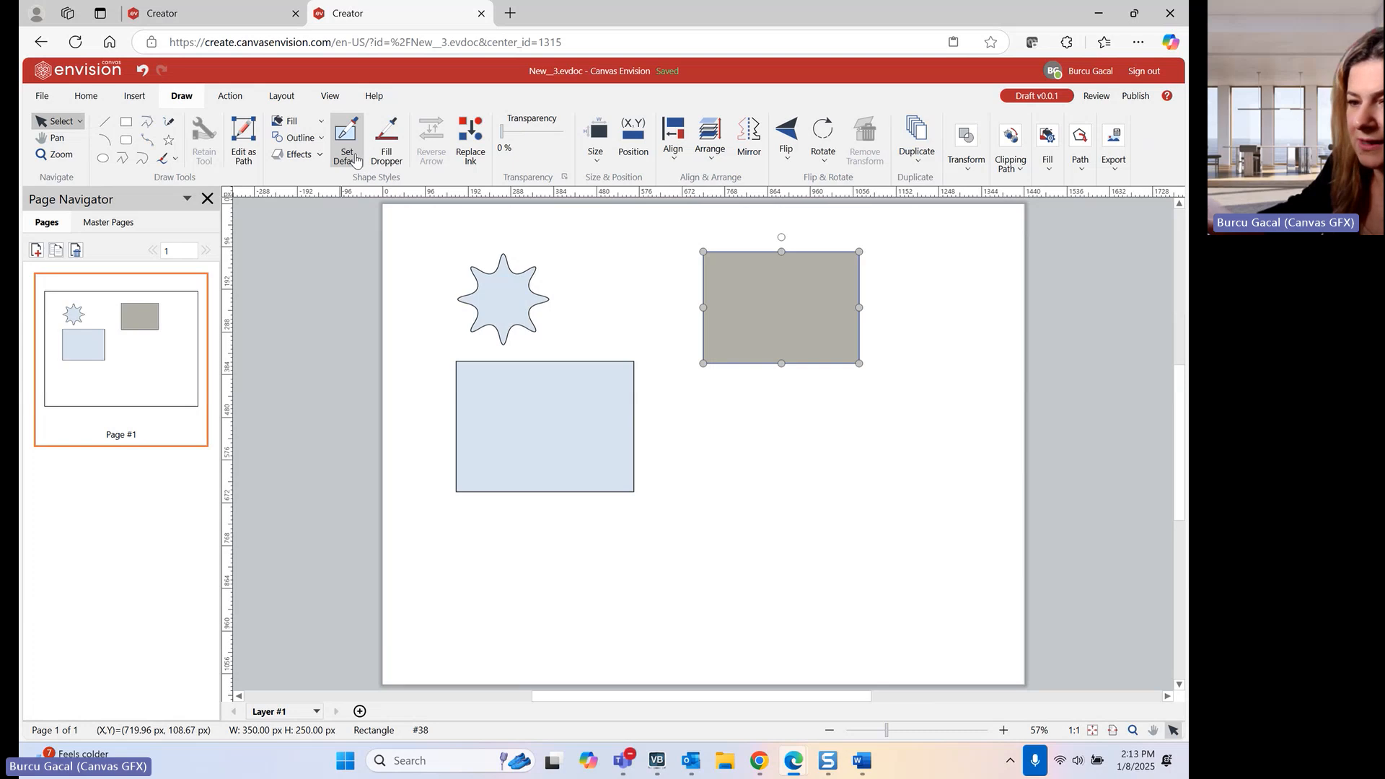
left_click(392, 154)
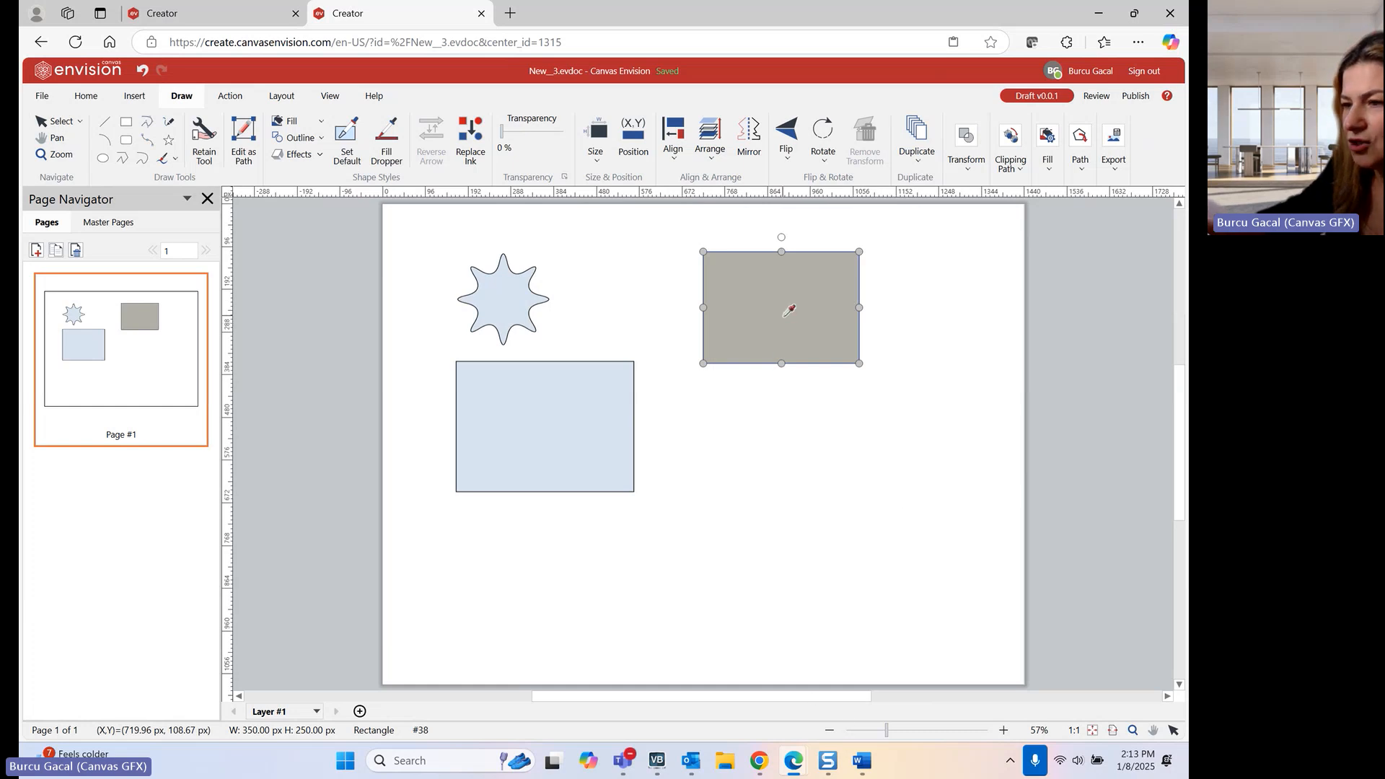
left_click(786, 135)
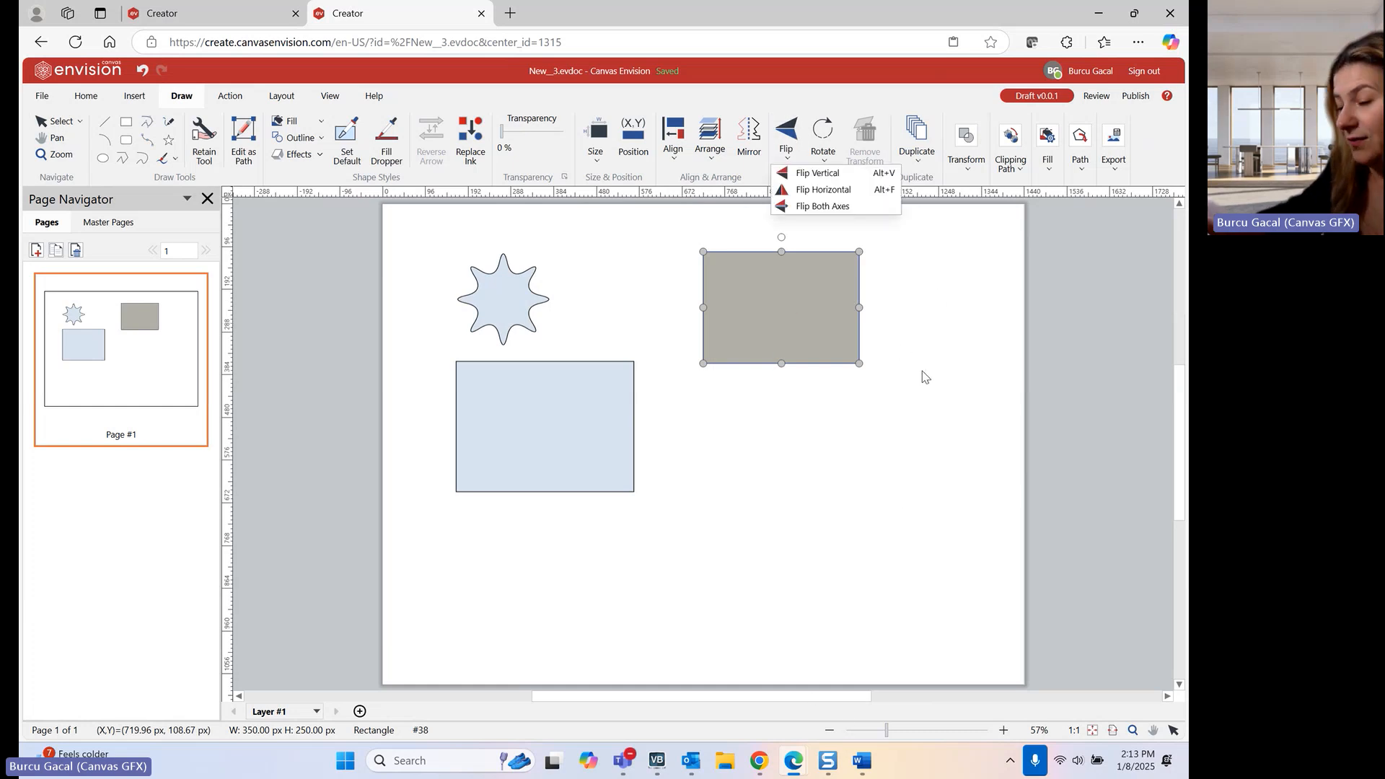
left_click(819, 323)
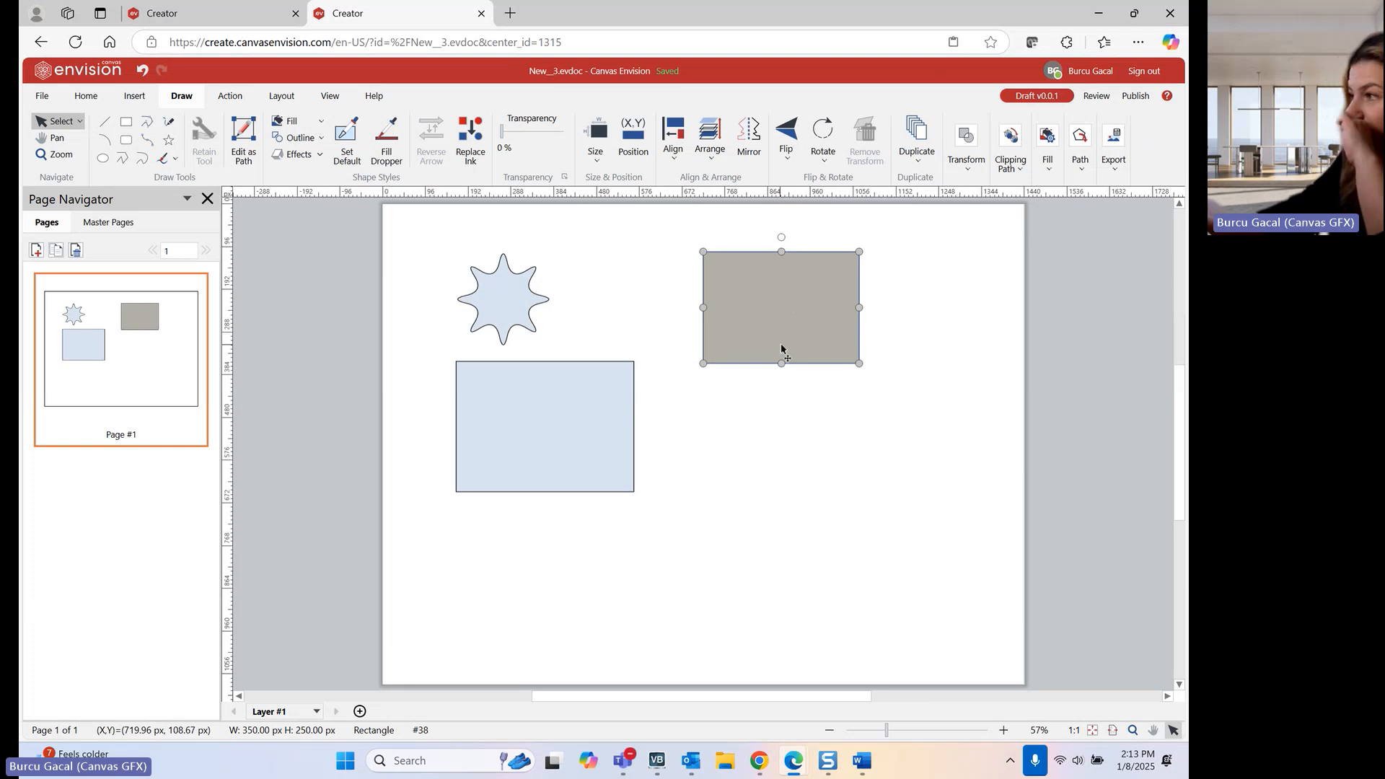
left_click(786, 334)
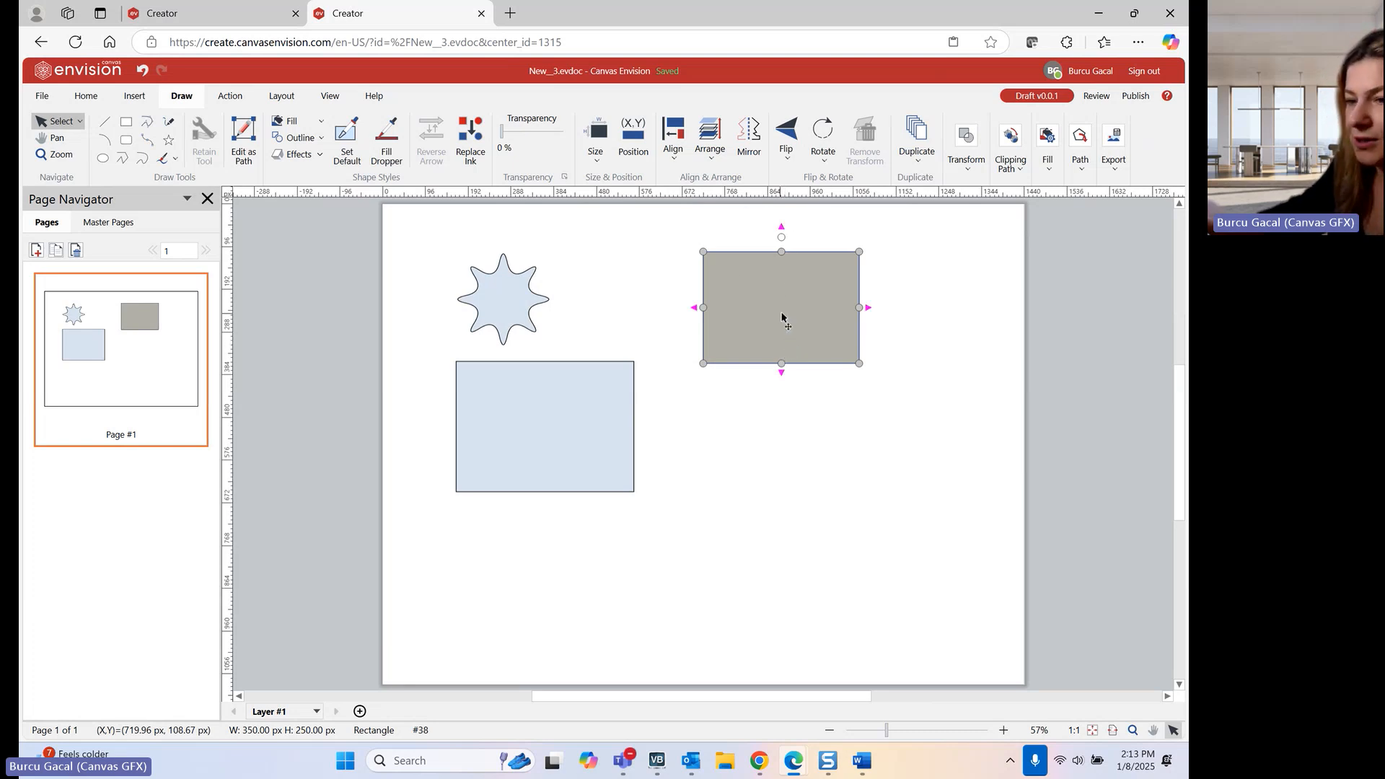
- Recolor the upper-right rectangle with the Fill Dropper, sampling the star's light blue first and the gray outside the page last
left_click(383, 144)
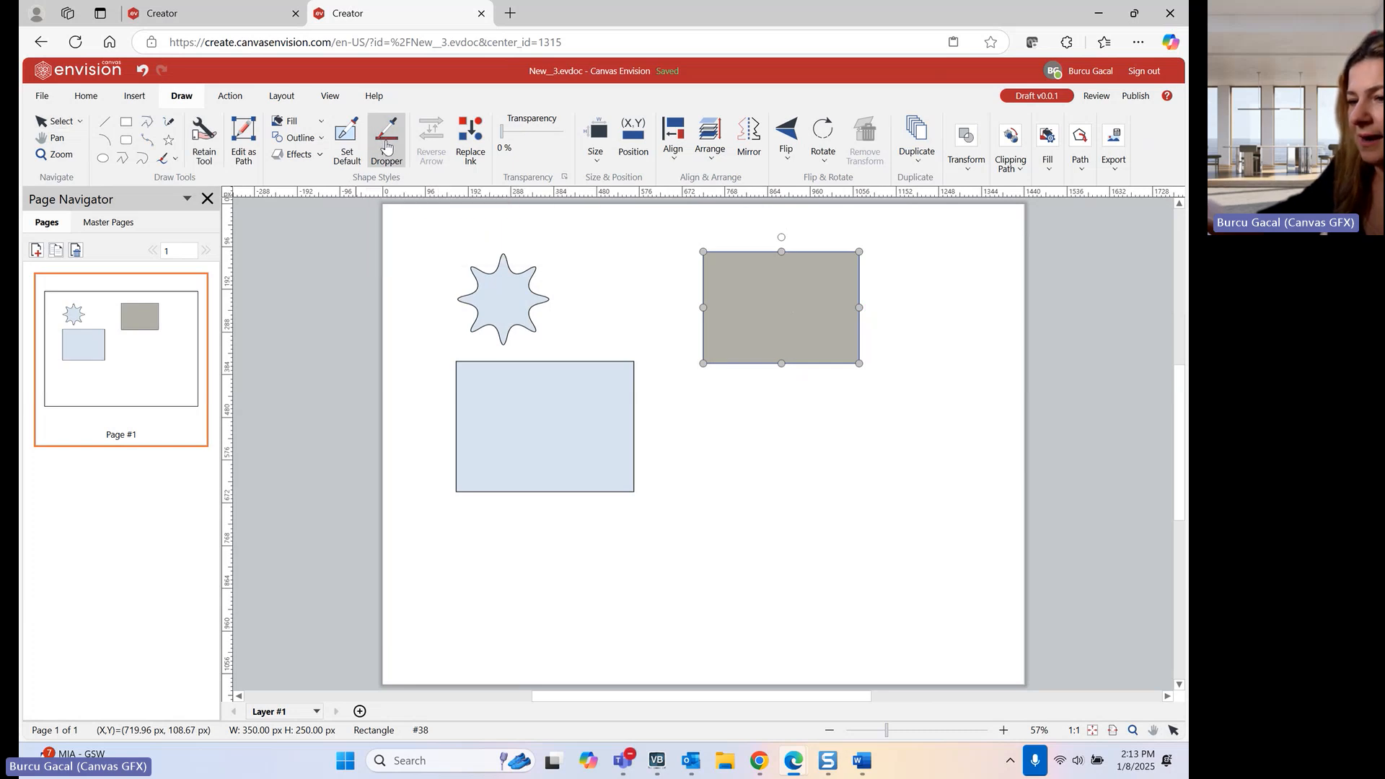
left_click(493, 292)
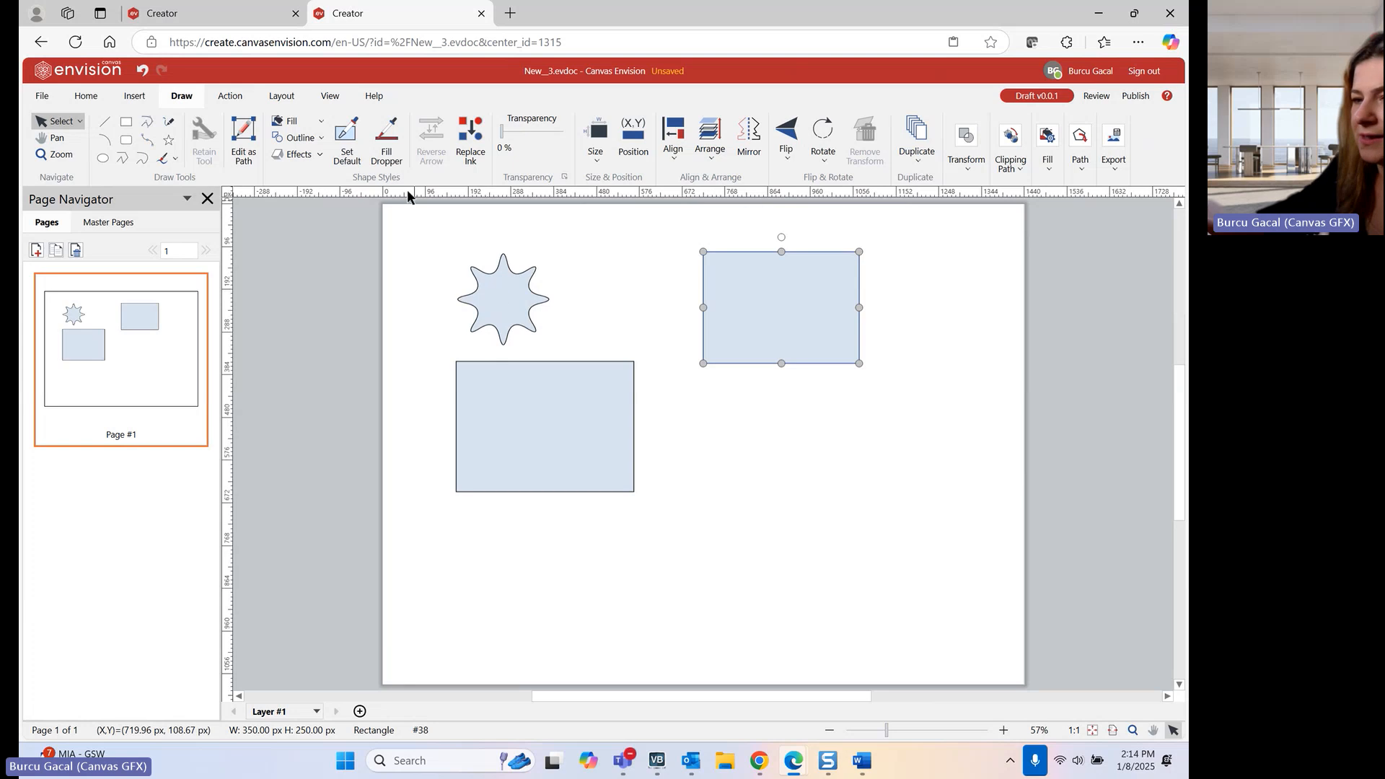
left_click(377, 149)
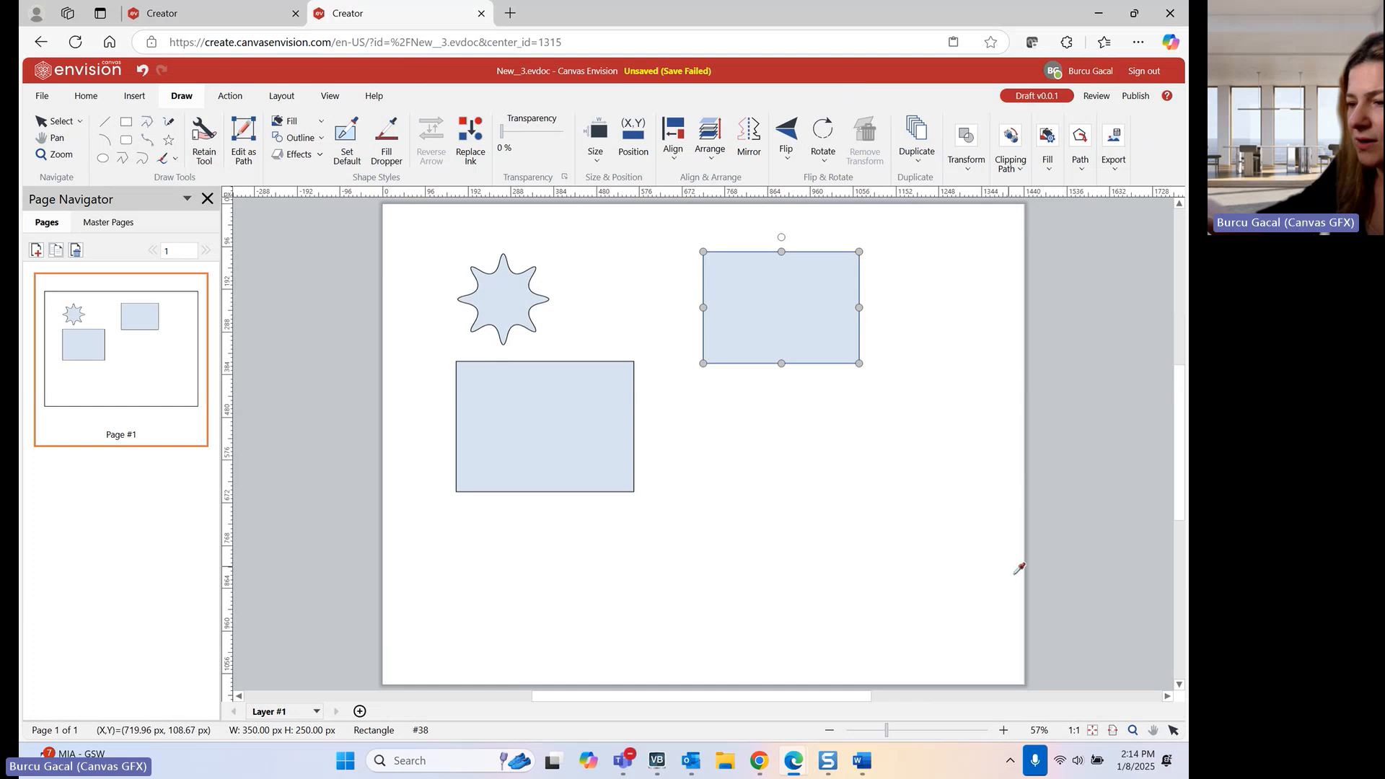
left_click(1094, 556)
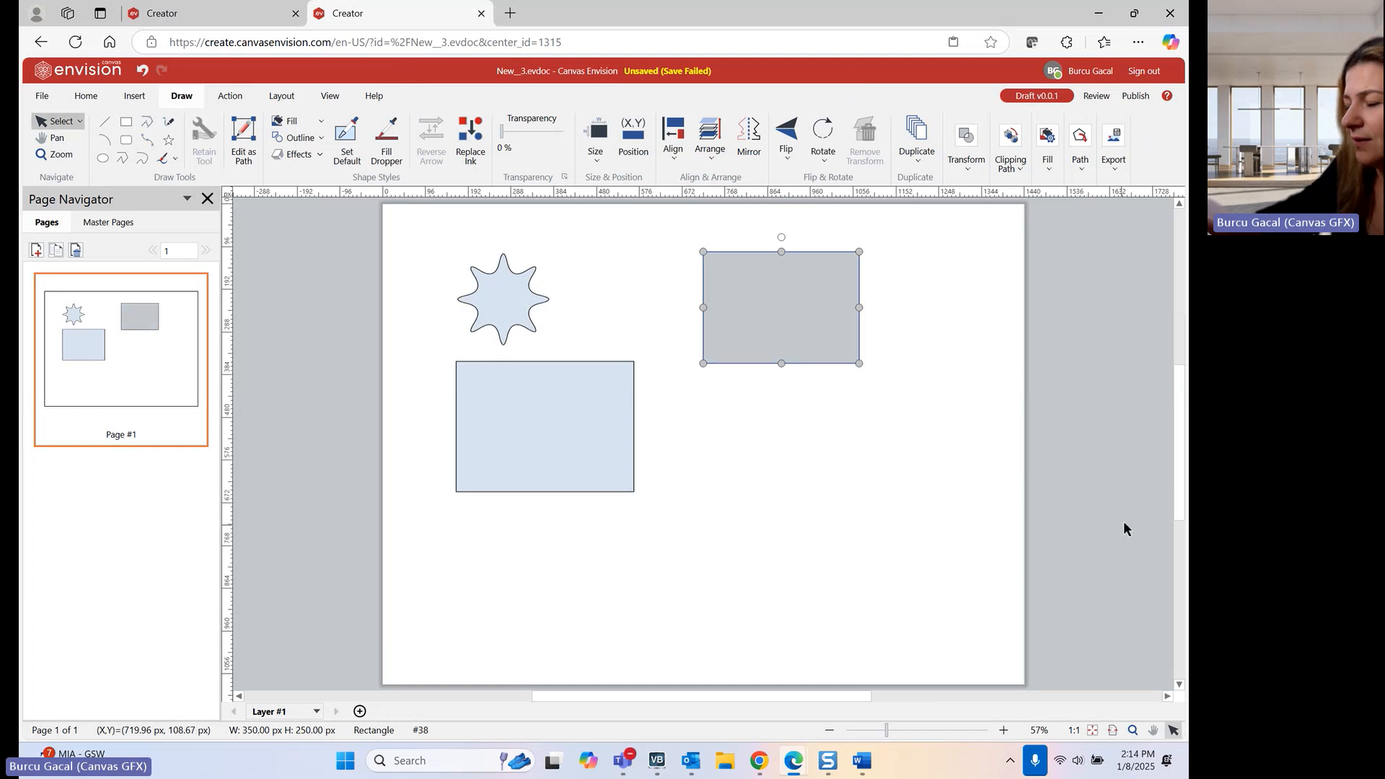
left_click(879, 402)
left_click(820, 347)
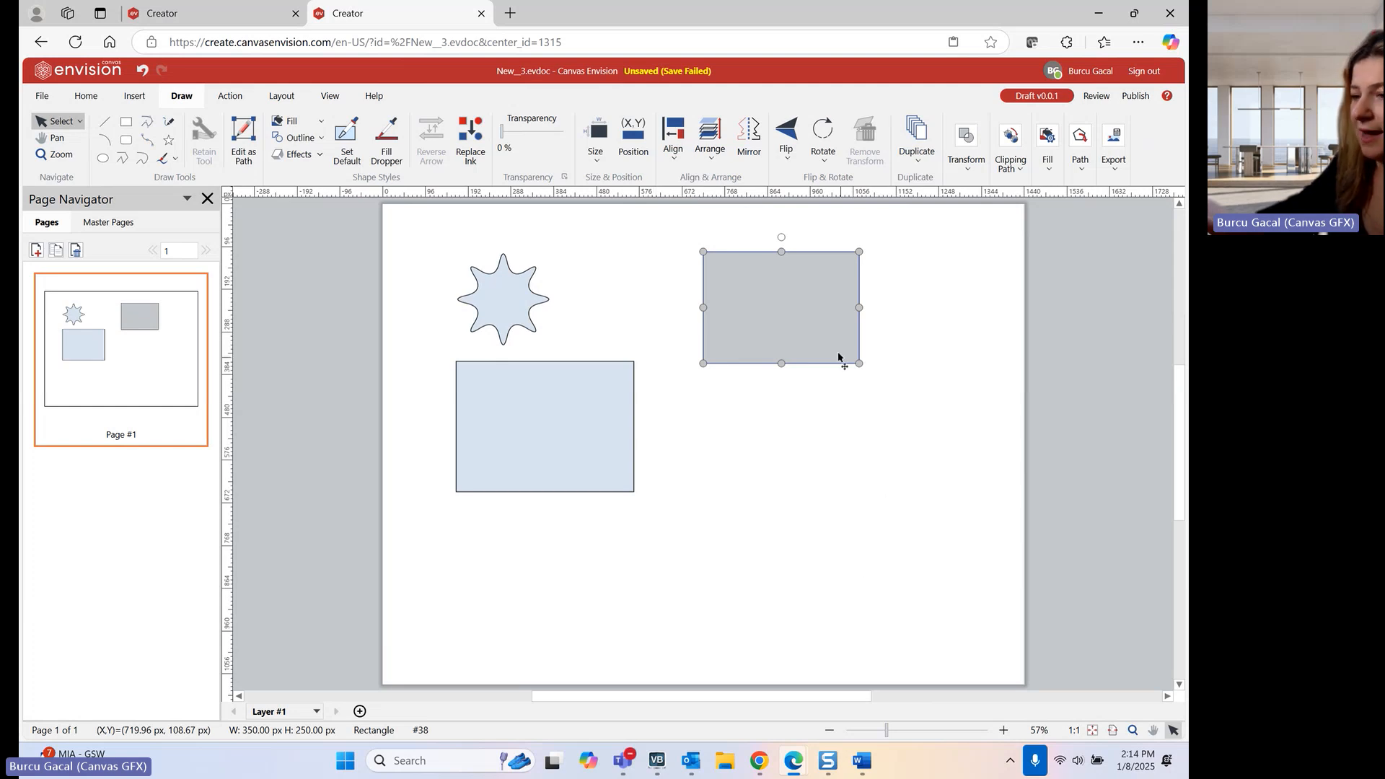
- Align the large light blue rectangle's left edge with that of the gray rectangle
left_click(667, 155)
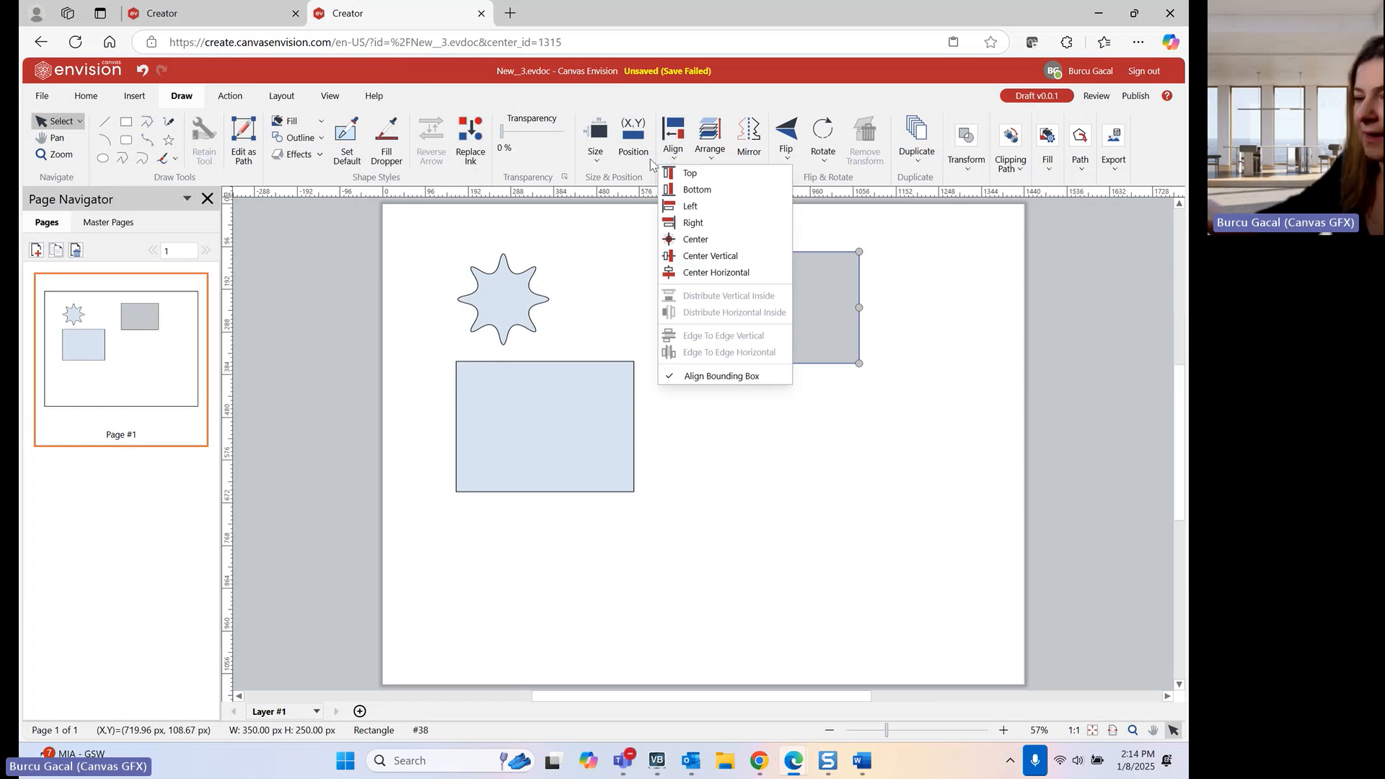
left_click(810, 325)
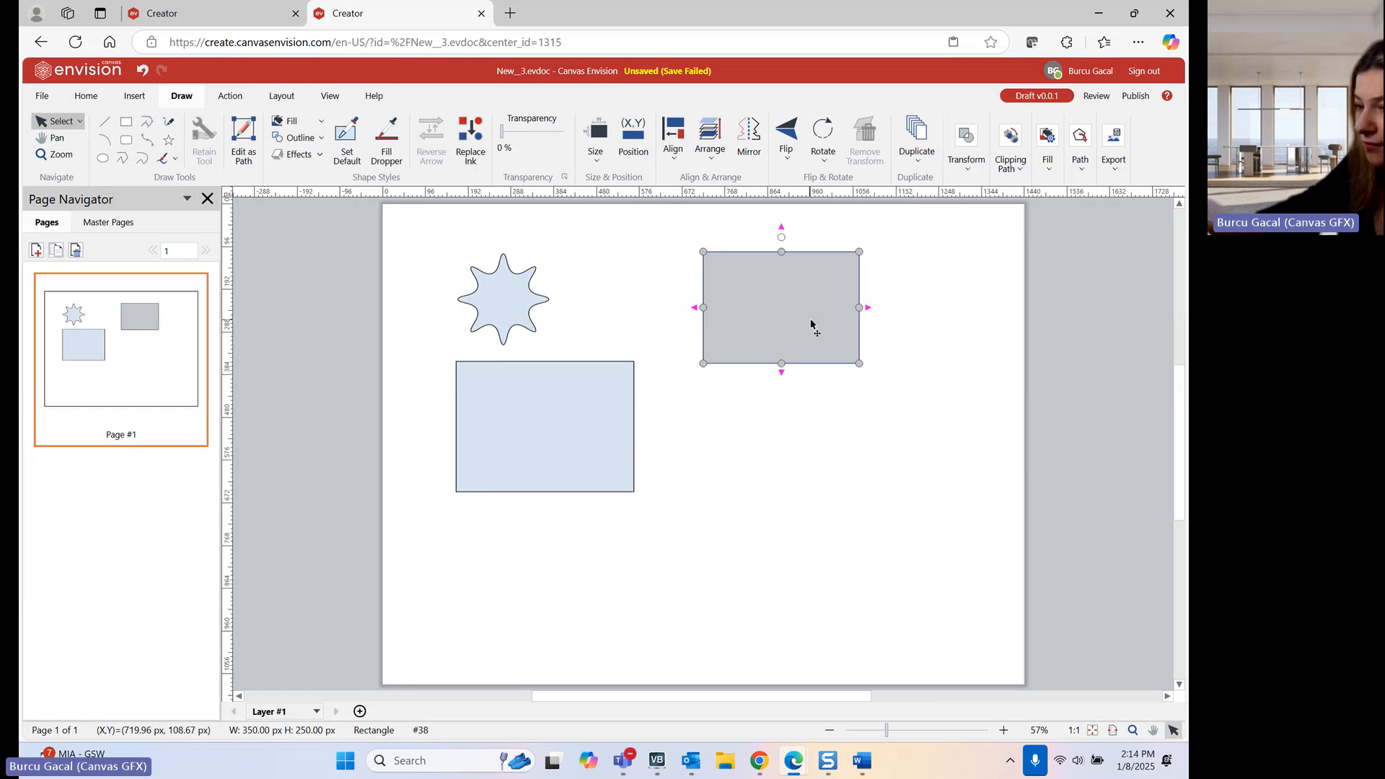
left_click(535, 462, "shift")
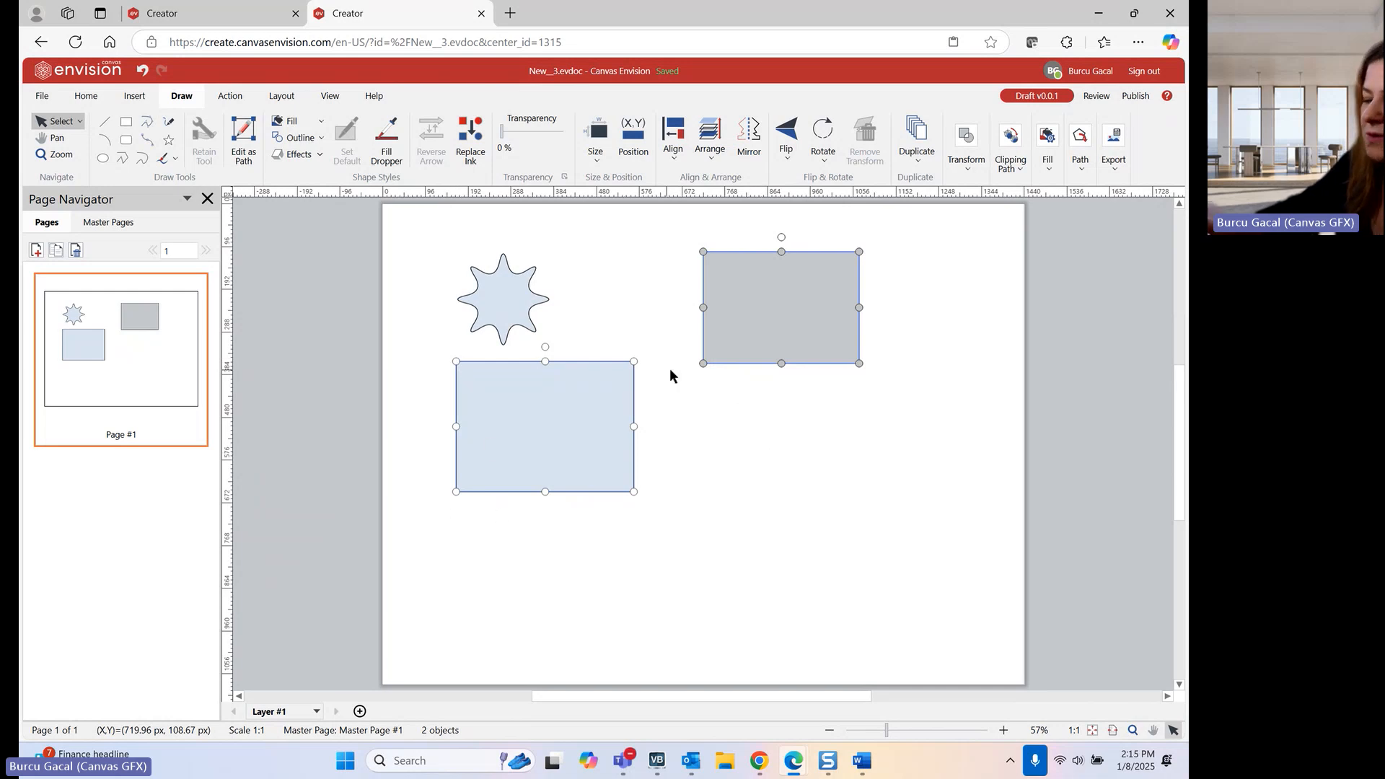
left_click(670, 157)
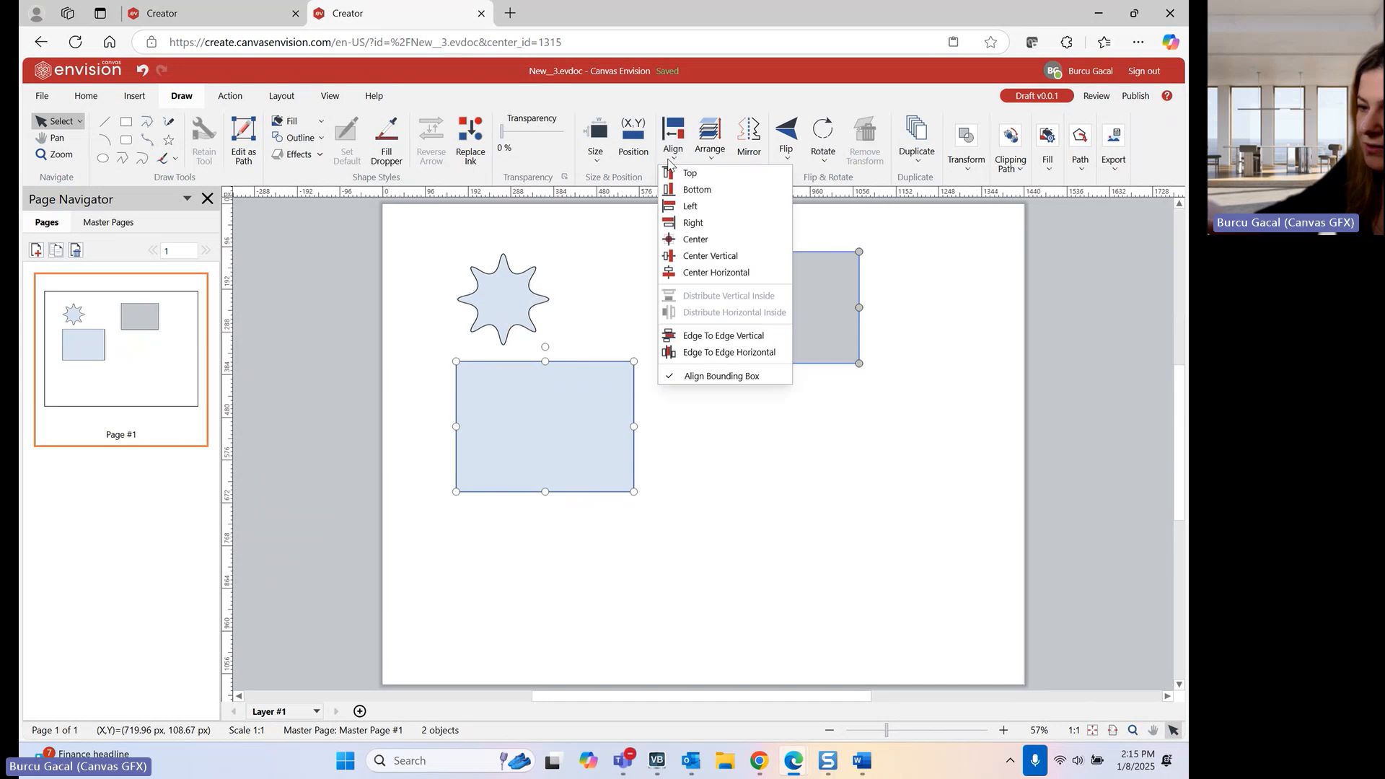
left_click(673, 207)
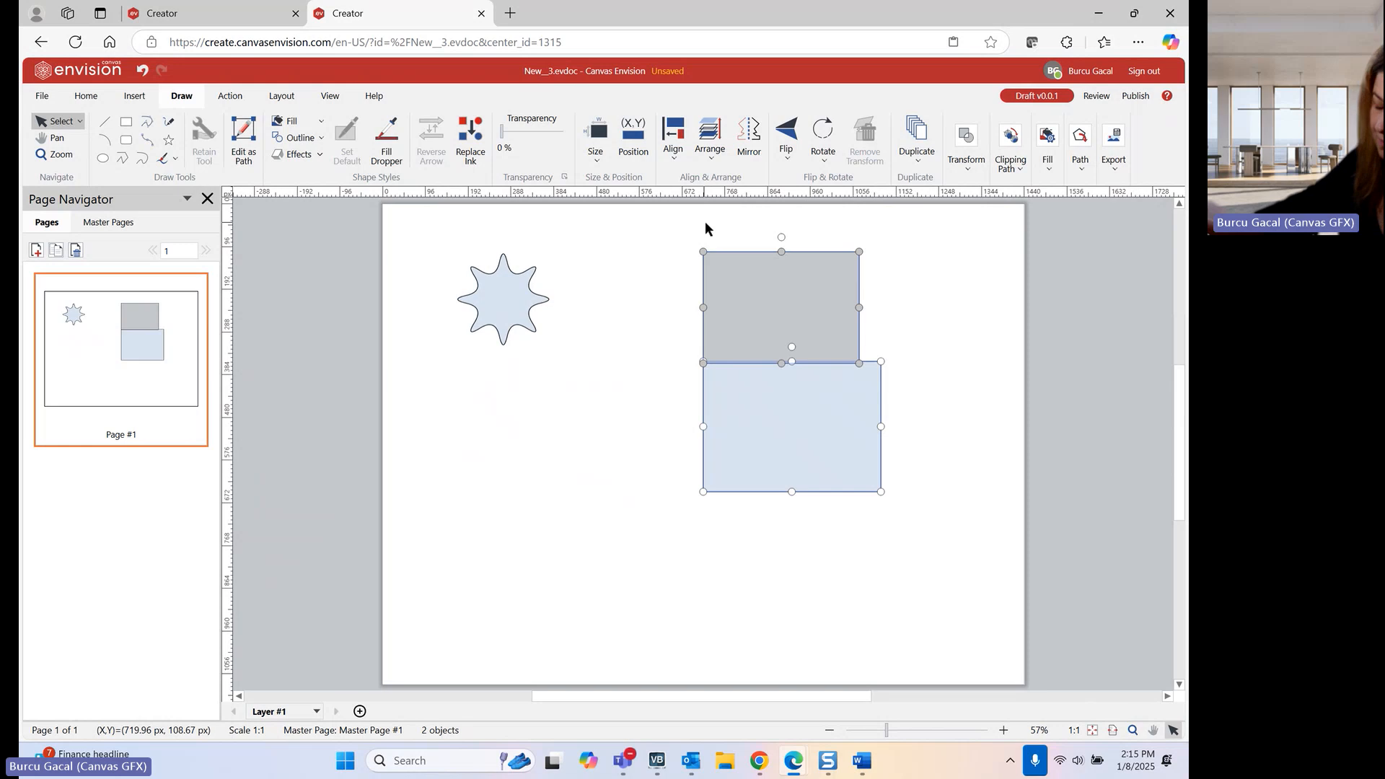
- Move only the light blue rectangle down, away from the gray one, to about X 696 px and Y 563 px
left_click(671, 151)
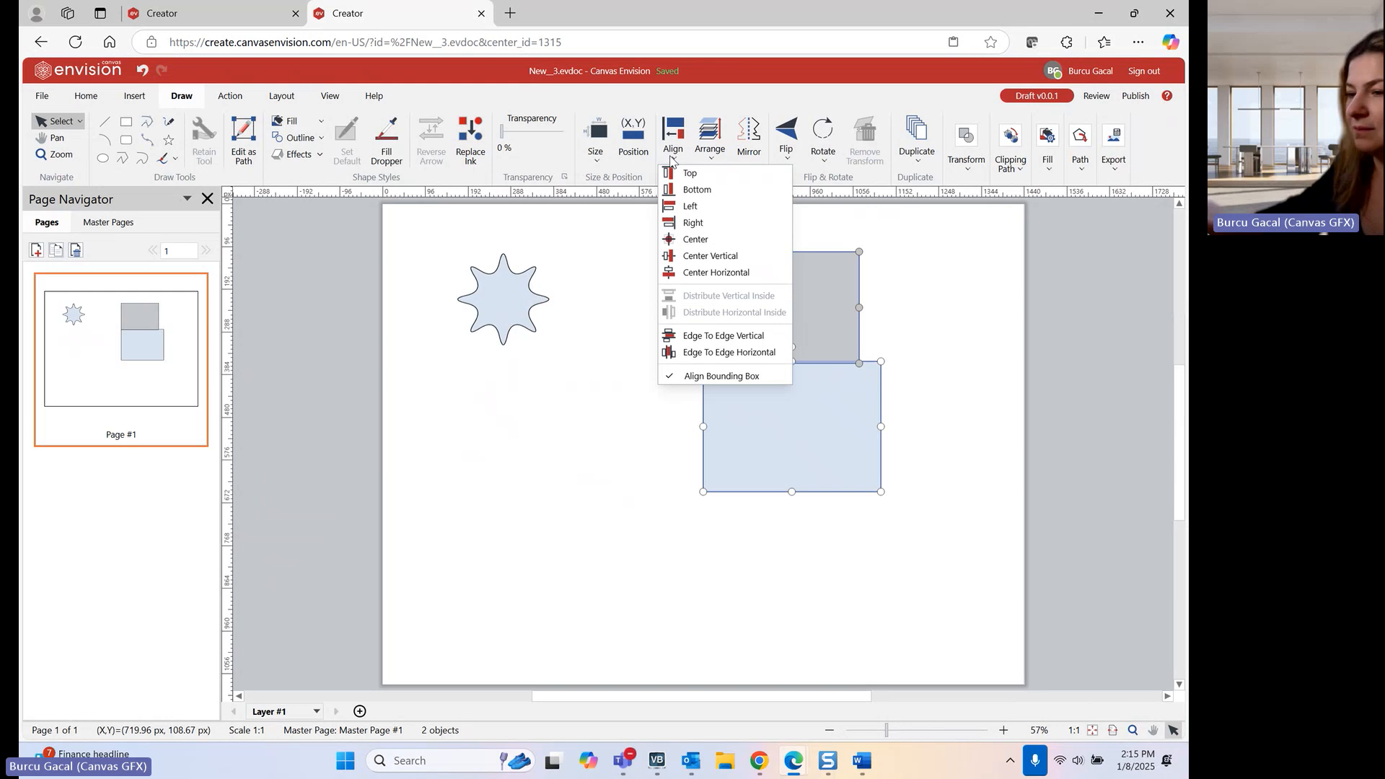
left_click(619, 427)
left_click(823, 587)
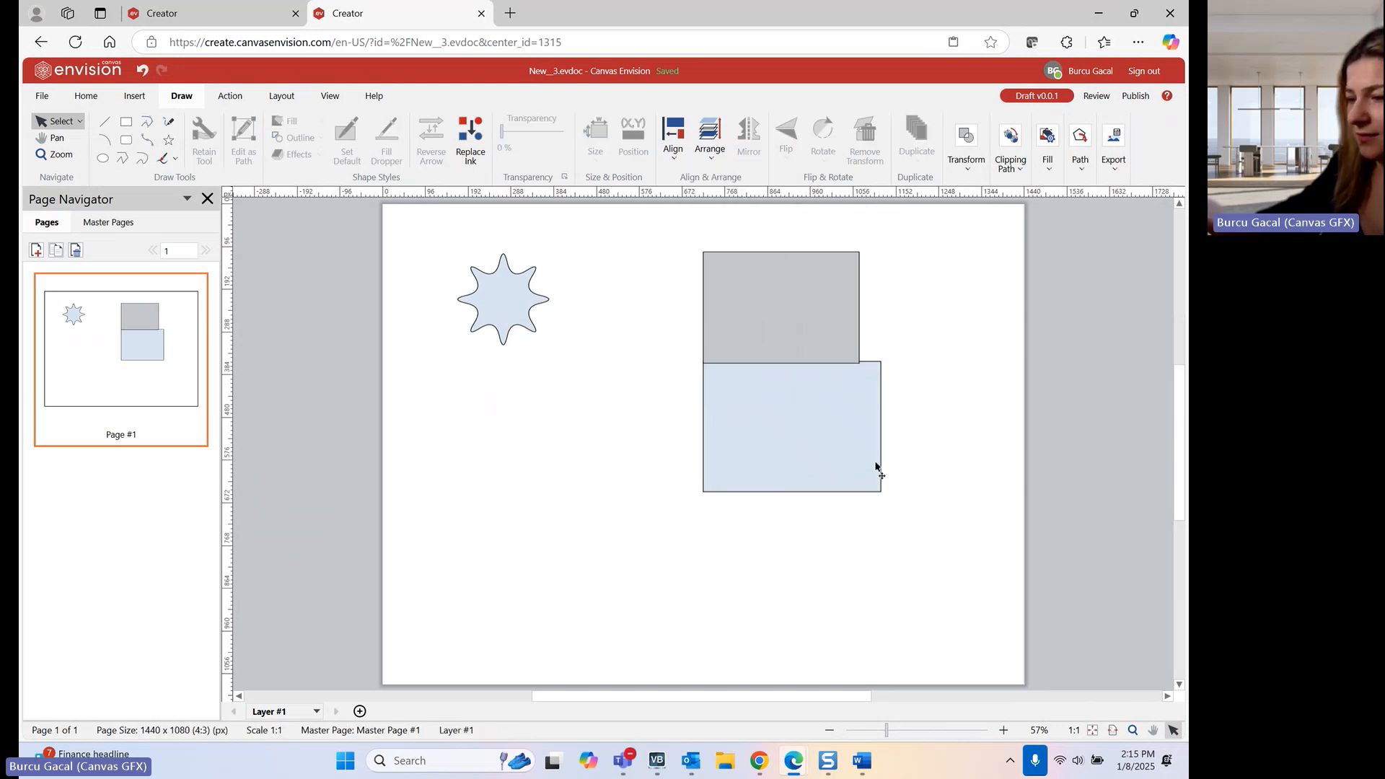
left_click(848, 442)
left_click_drag(848, 441, 824, 516)
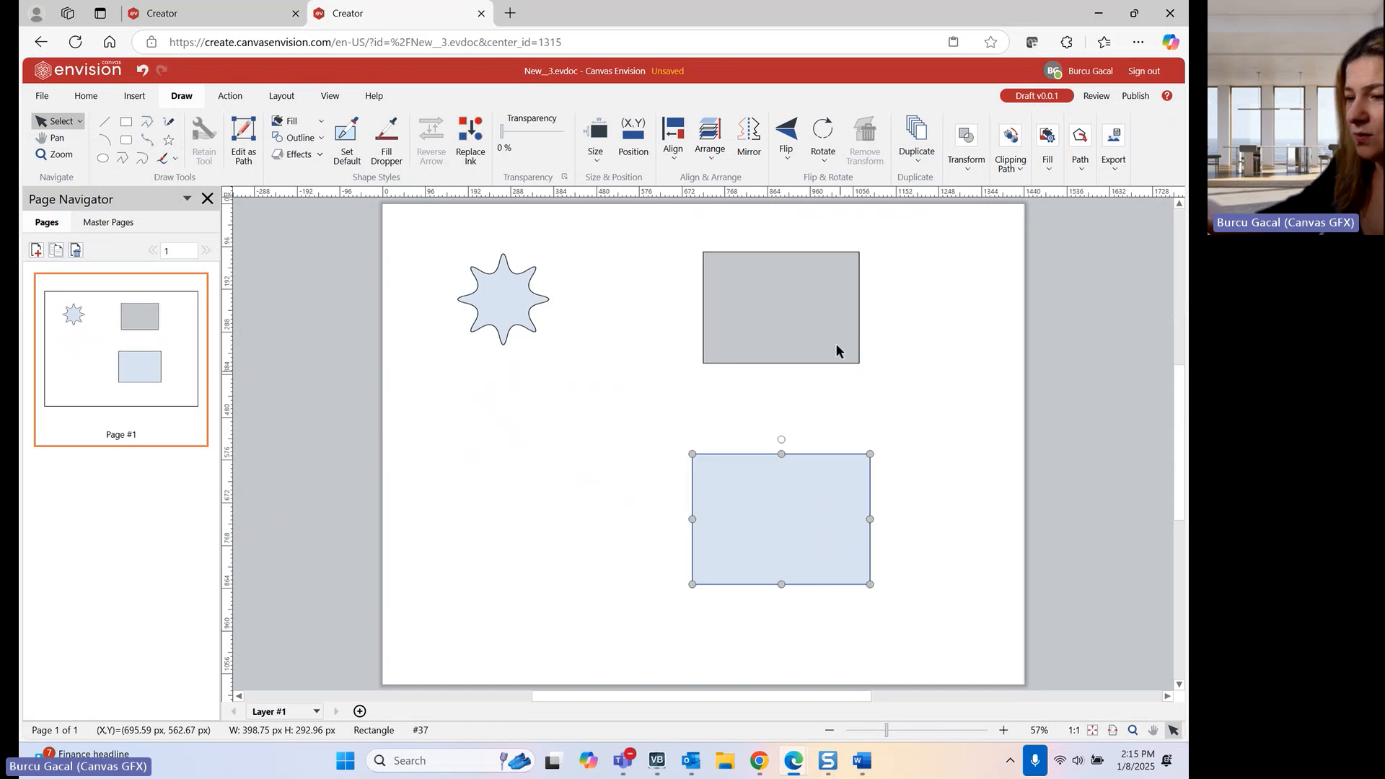
- Align the light blue and gray rectangles with each other using Center Horizontal
left_click(820, 281, "shift")
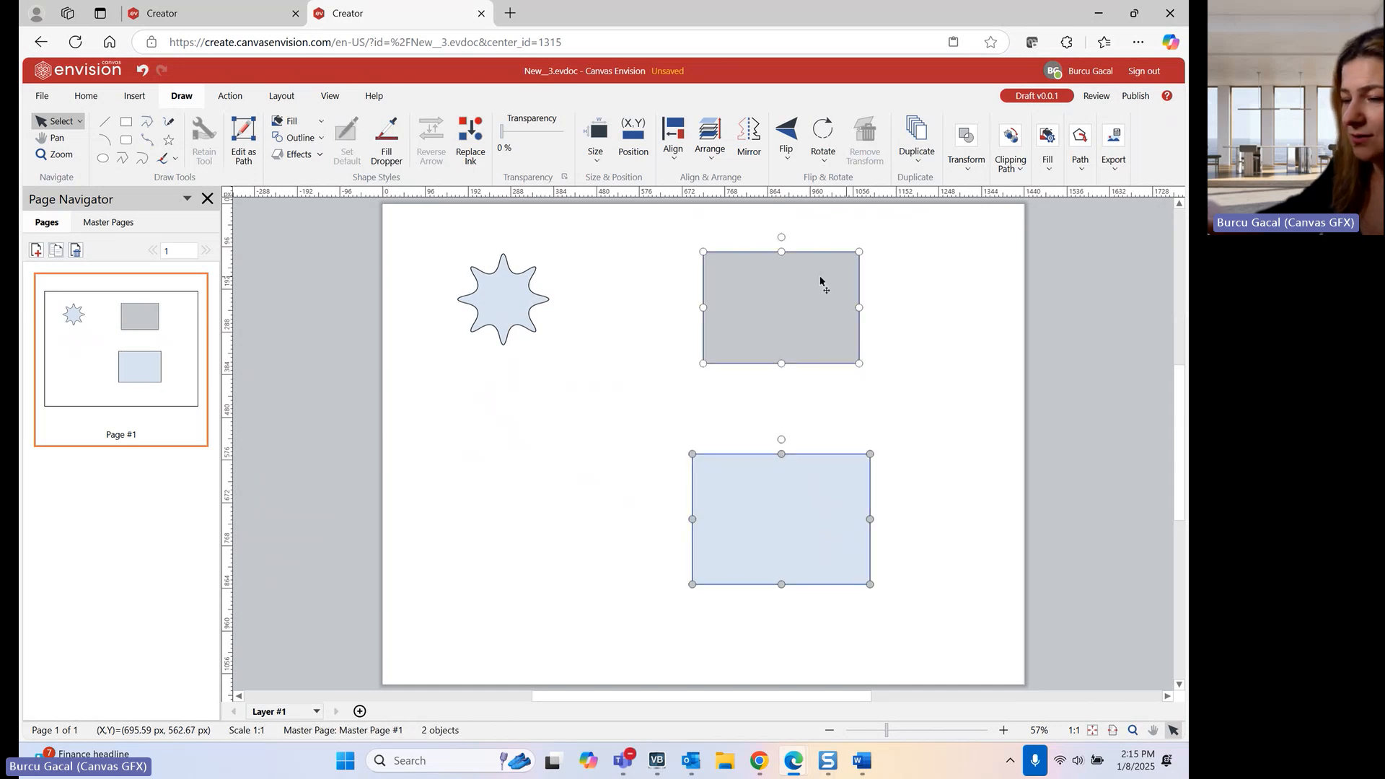
left_click(677, 157)
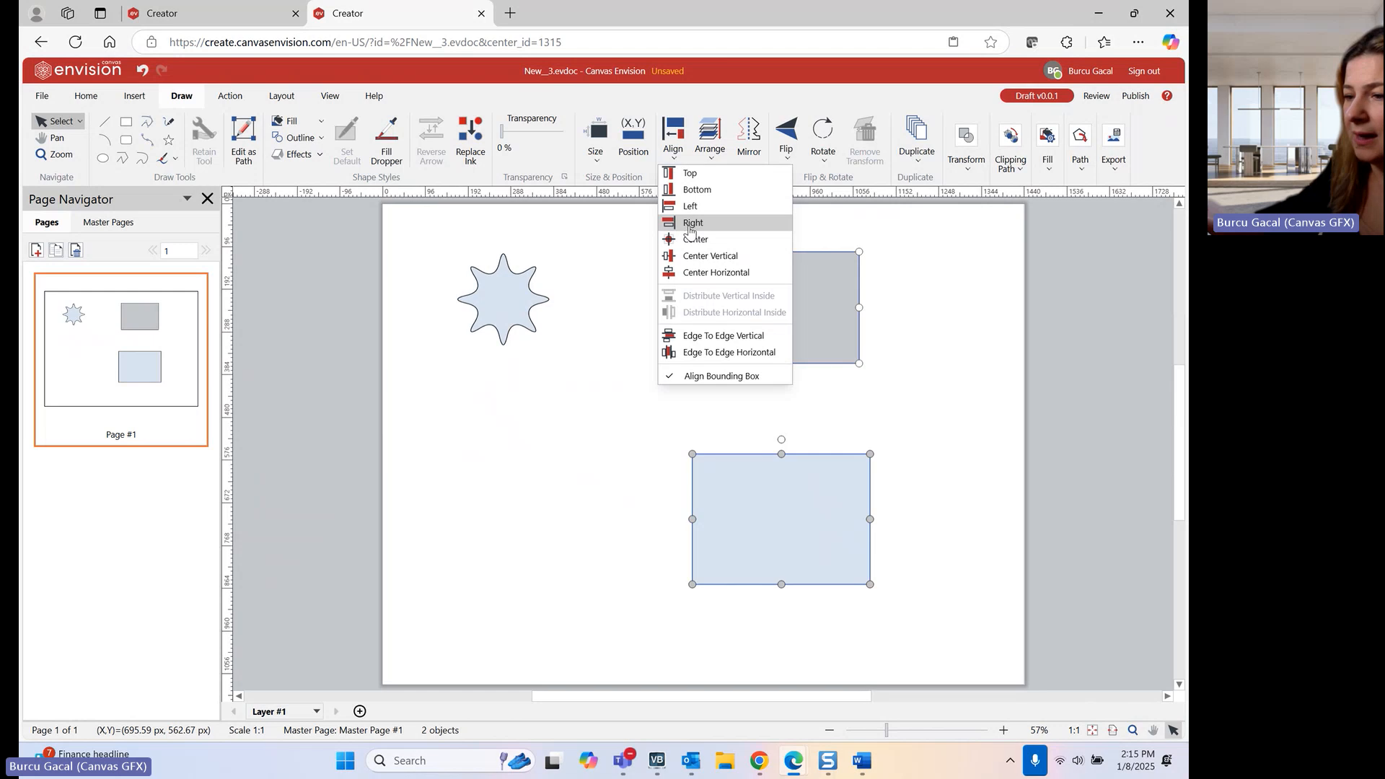
left_click(706, 272)
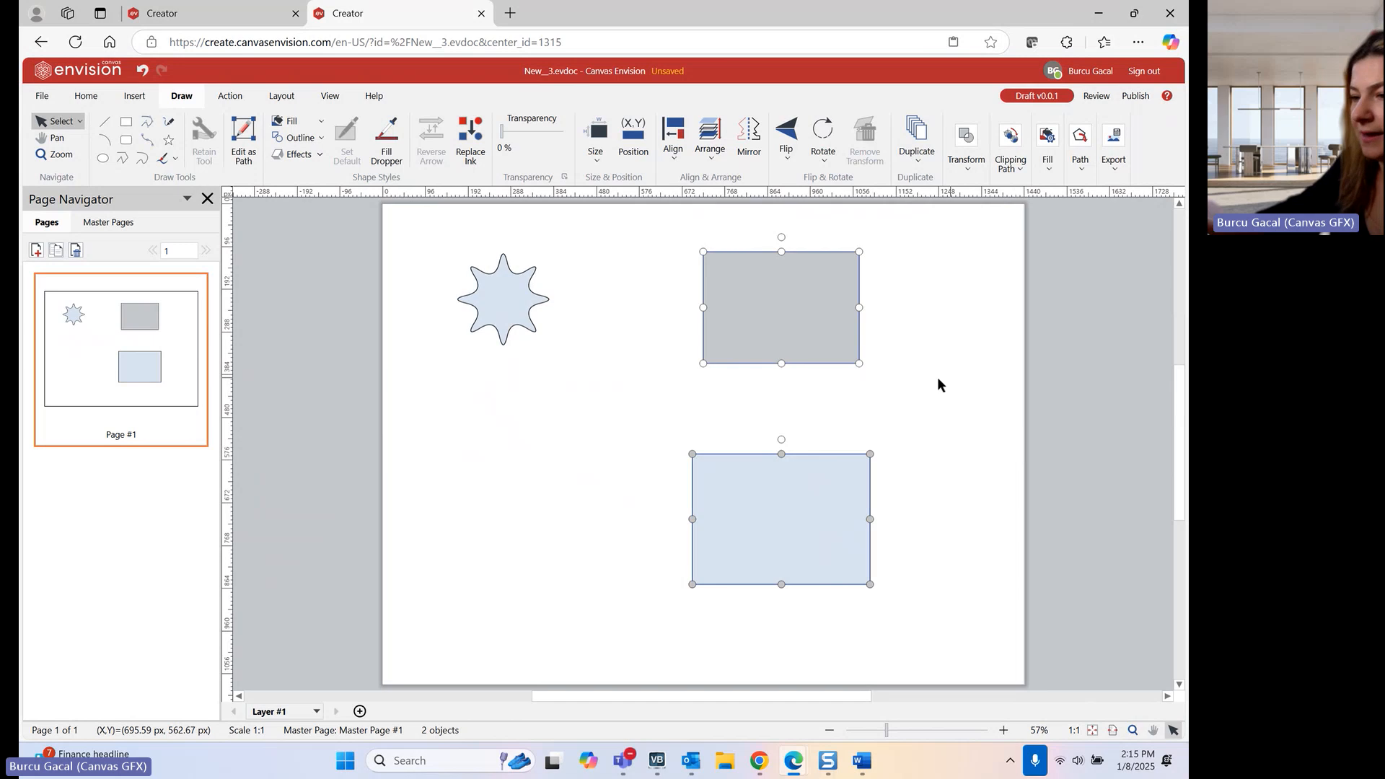
left_click(888, 399)
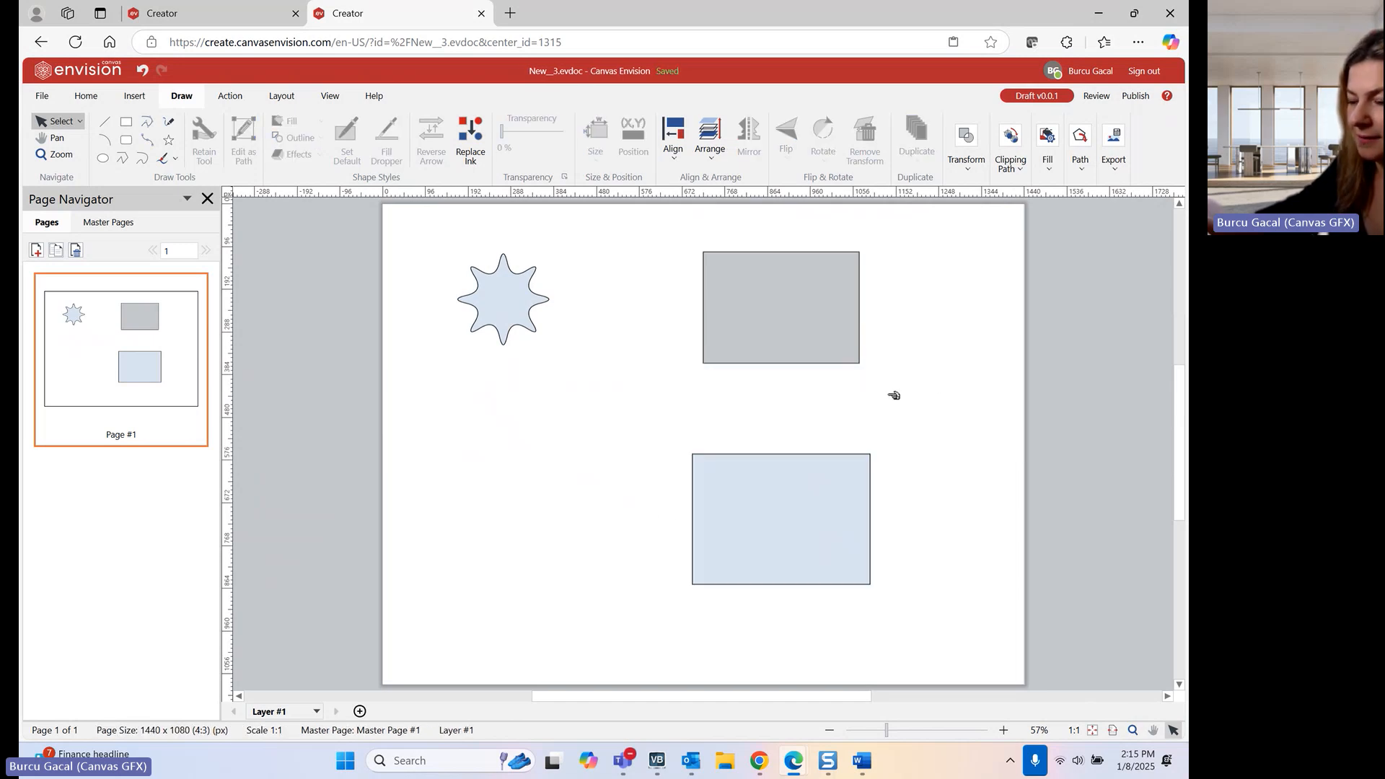
left_click(813, 508)
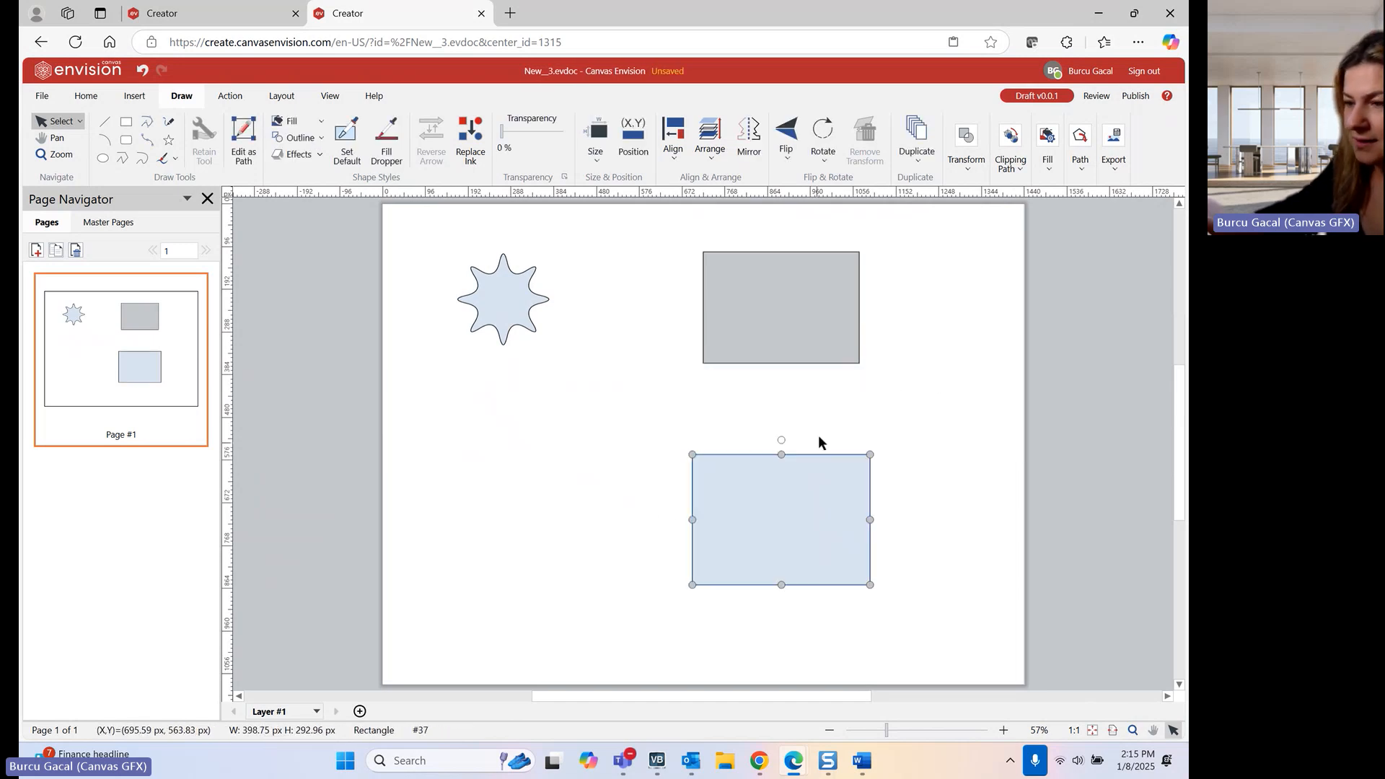
left_click(802, 318, "shift")
left_click(712, 158)
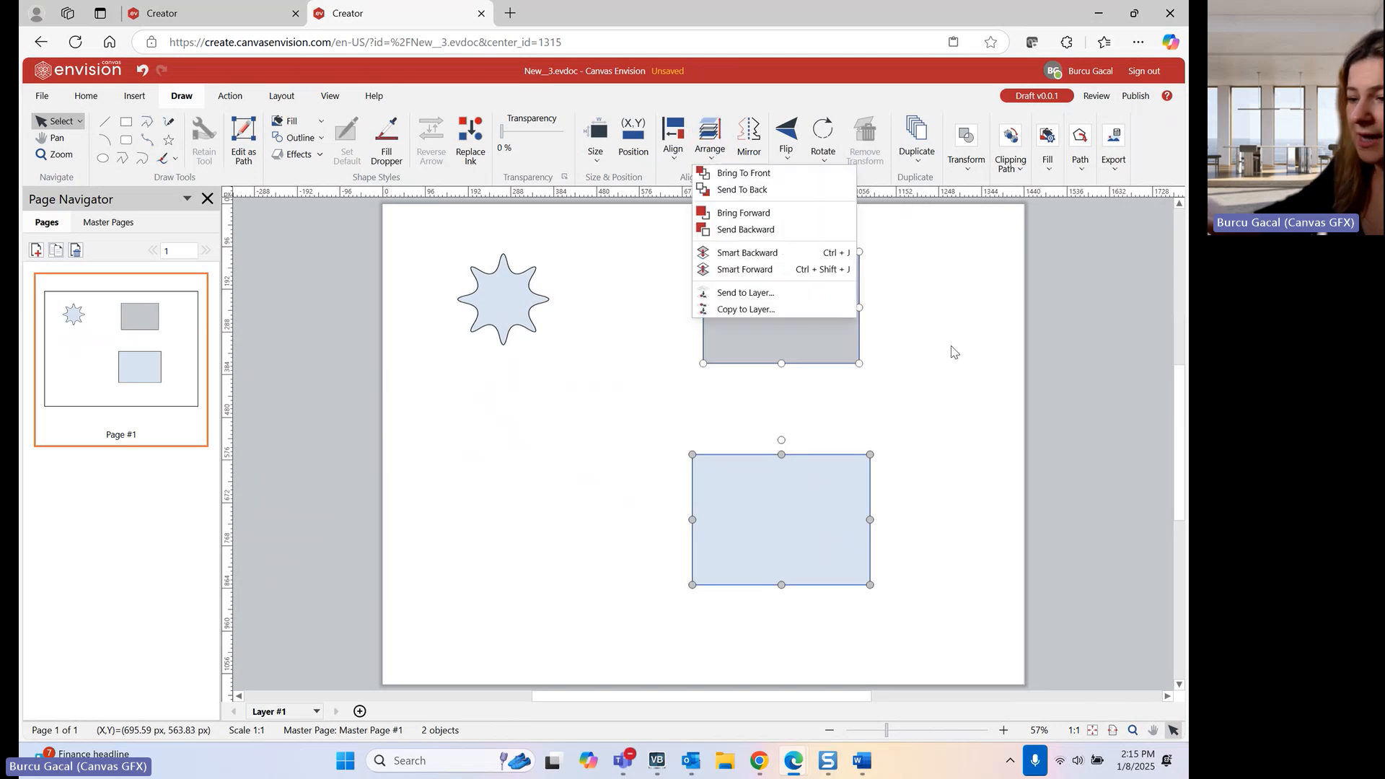
left_click(952, 346)
left_click(998, 501)
- Move the light blue rectangle up to about X 539 px and Y 215 px so it partly overlaps the gray rectangle
left_click_drag(793, 521, 724, 366)
left_click(876, 476)
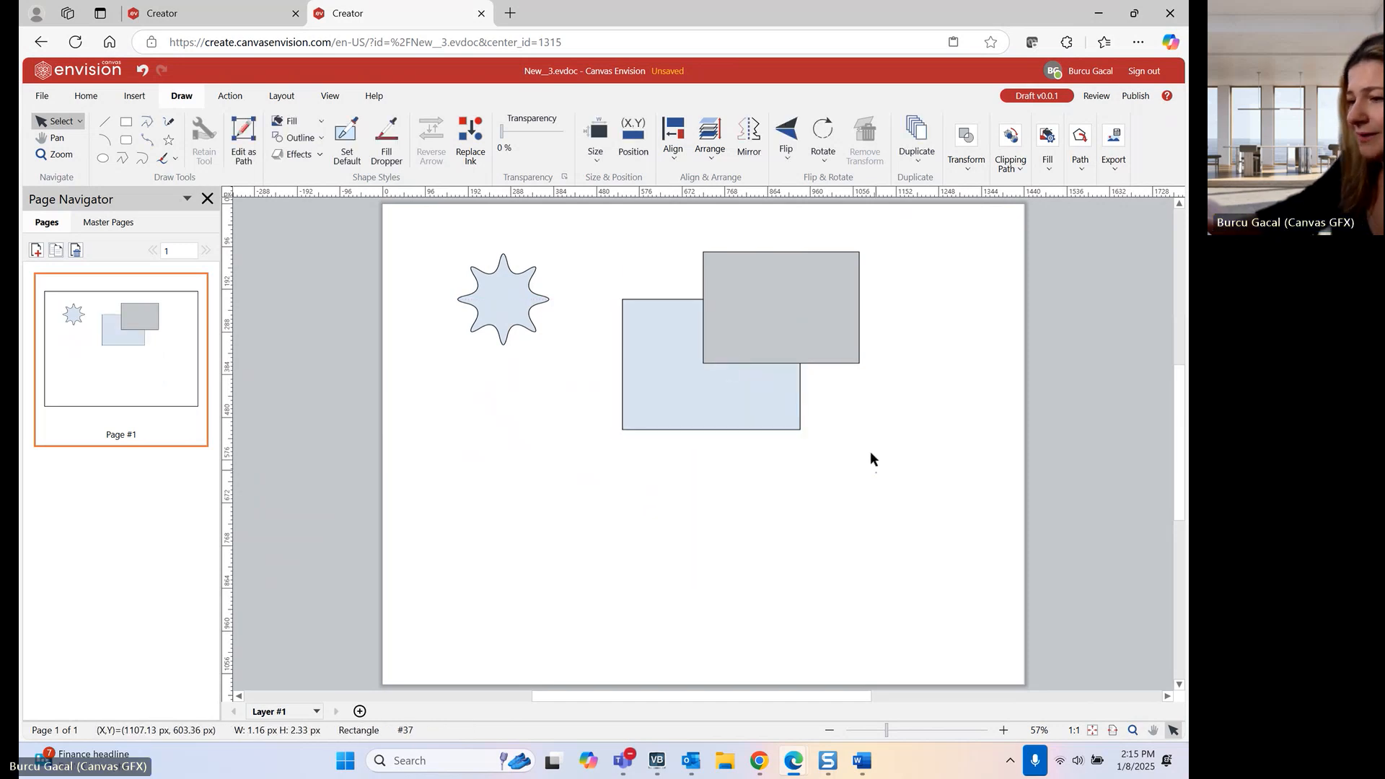
- Bring the light blue rectangle forward over the gray one and send it backward again
left_click(722, 411)
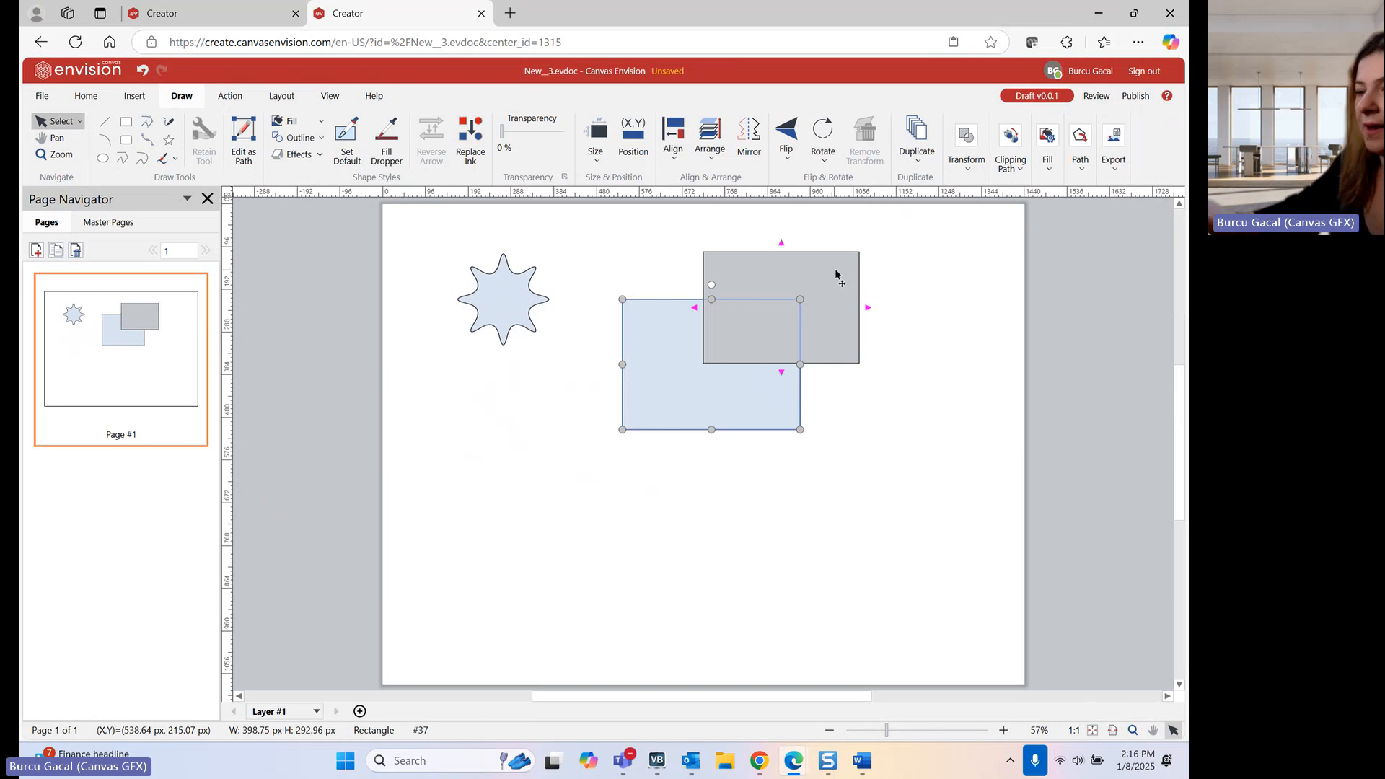
left_click(710, 141)
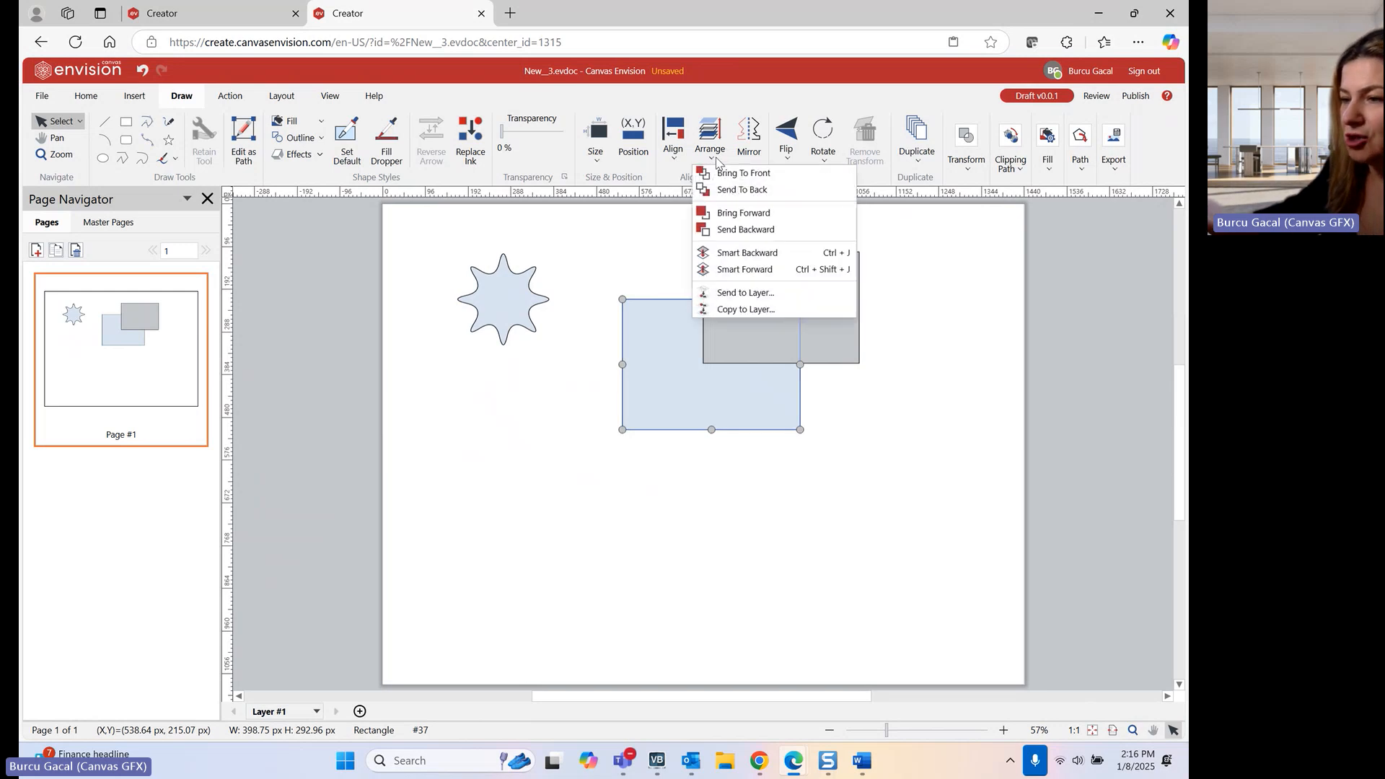
left_click(749, 214)
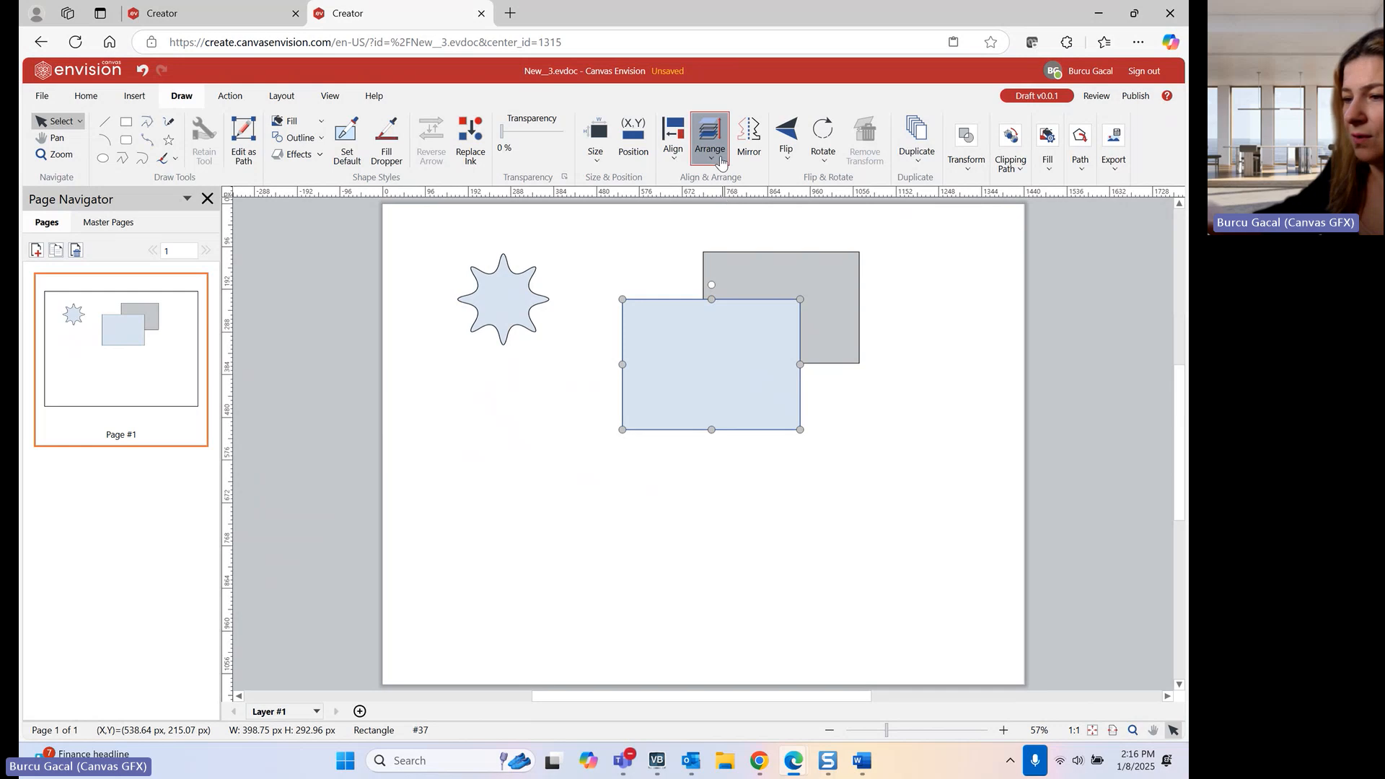
left_click(720, 158)
left_click(724, 228)
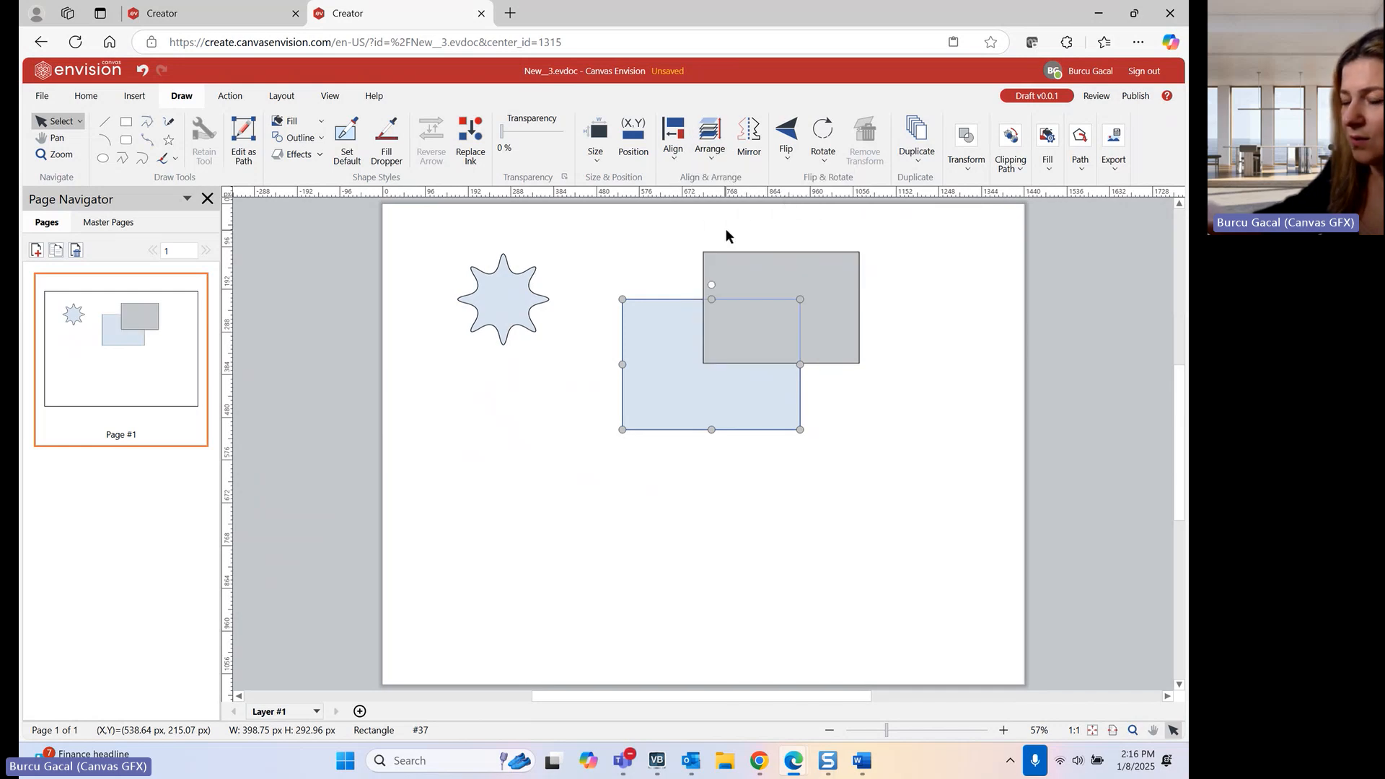
left_click(716, 148)
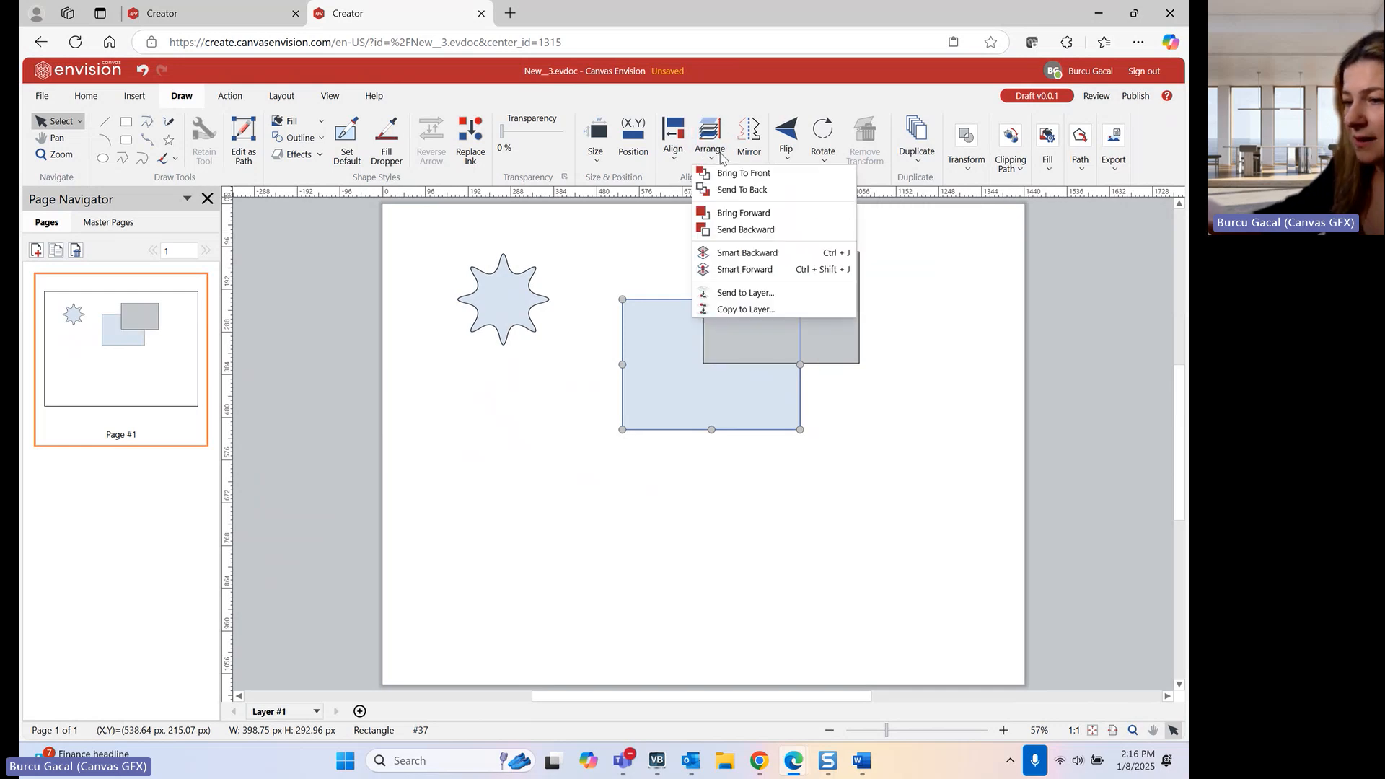
left_click(795, 294)
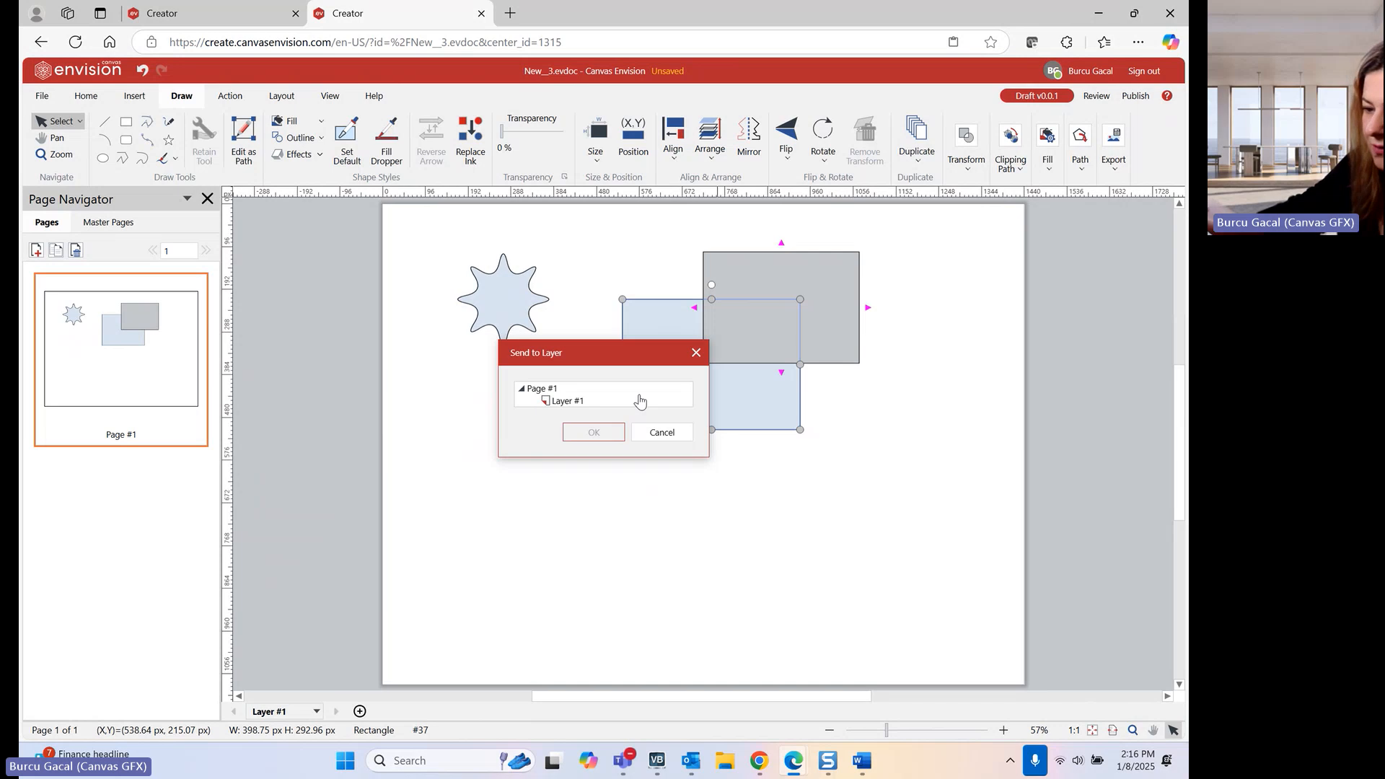
left_click(659, 445)
left_click(557, 580)
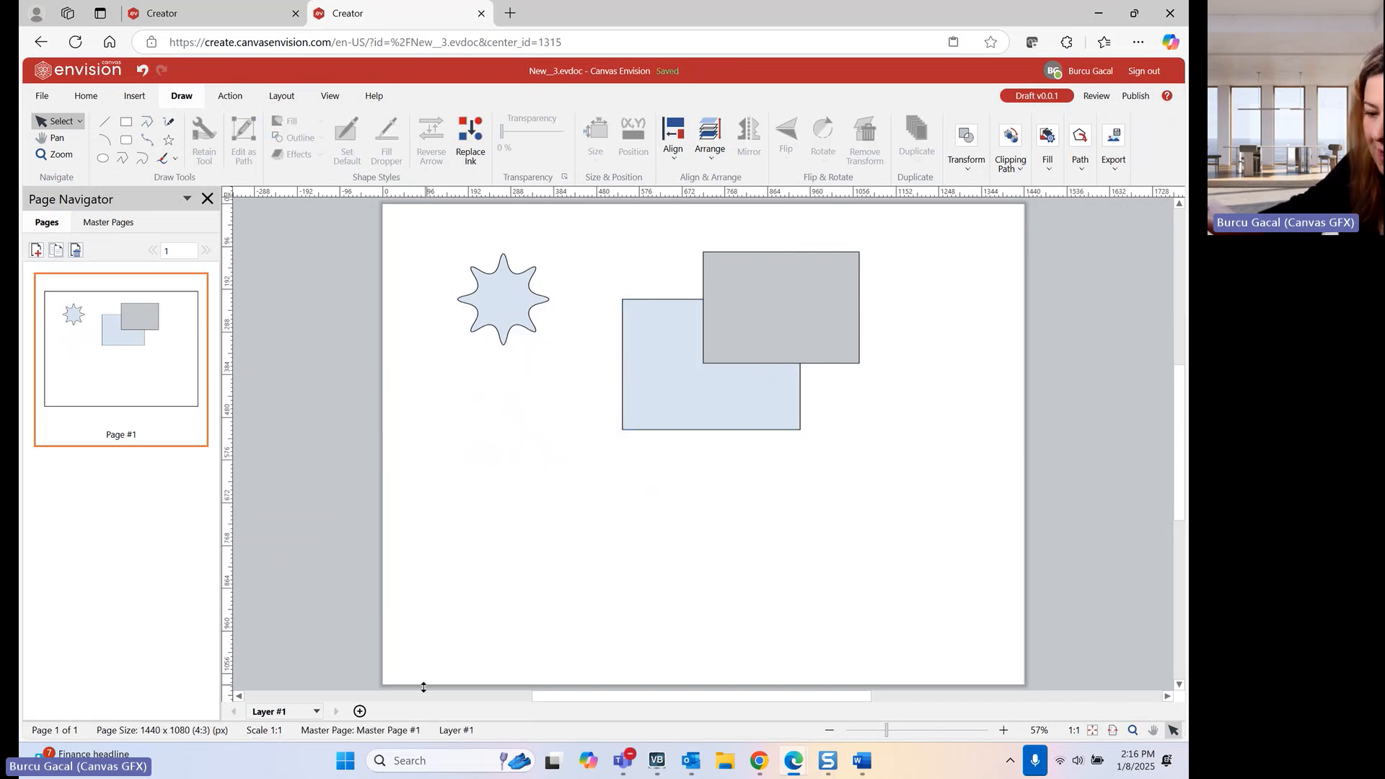
- Add a new layer named Layer #2 and make Layer #1 the active layer again
left_click(360, 712)
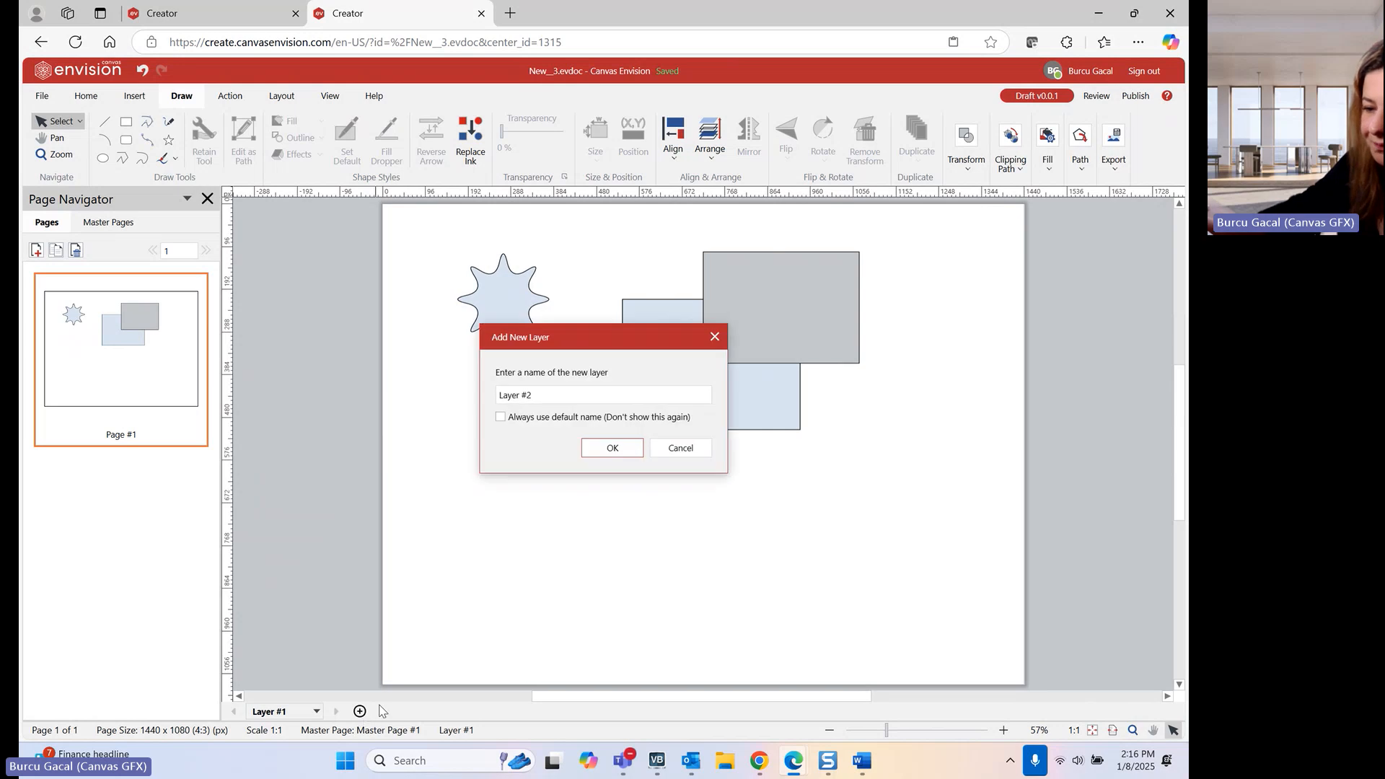
left_click(605, 455)
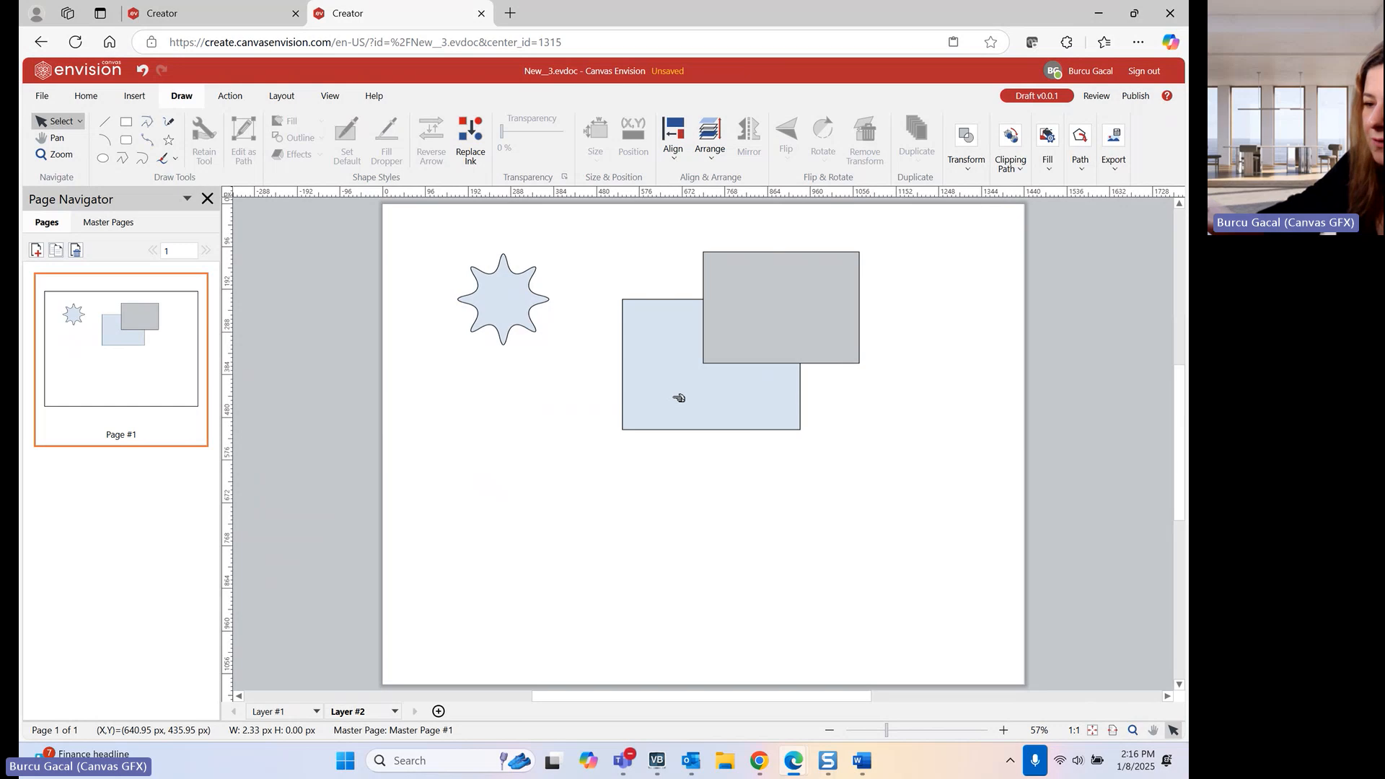
left_click(268, 712)
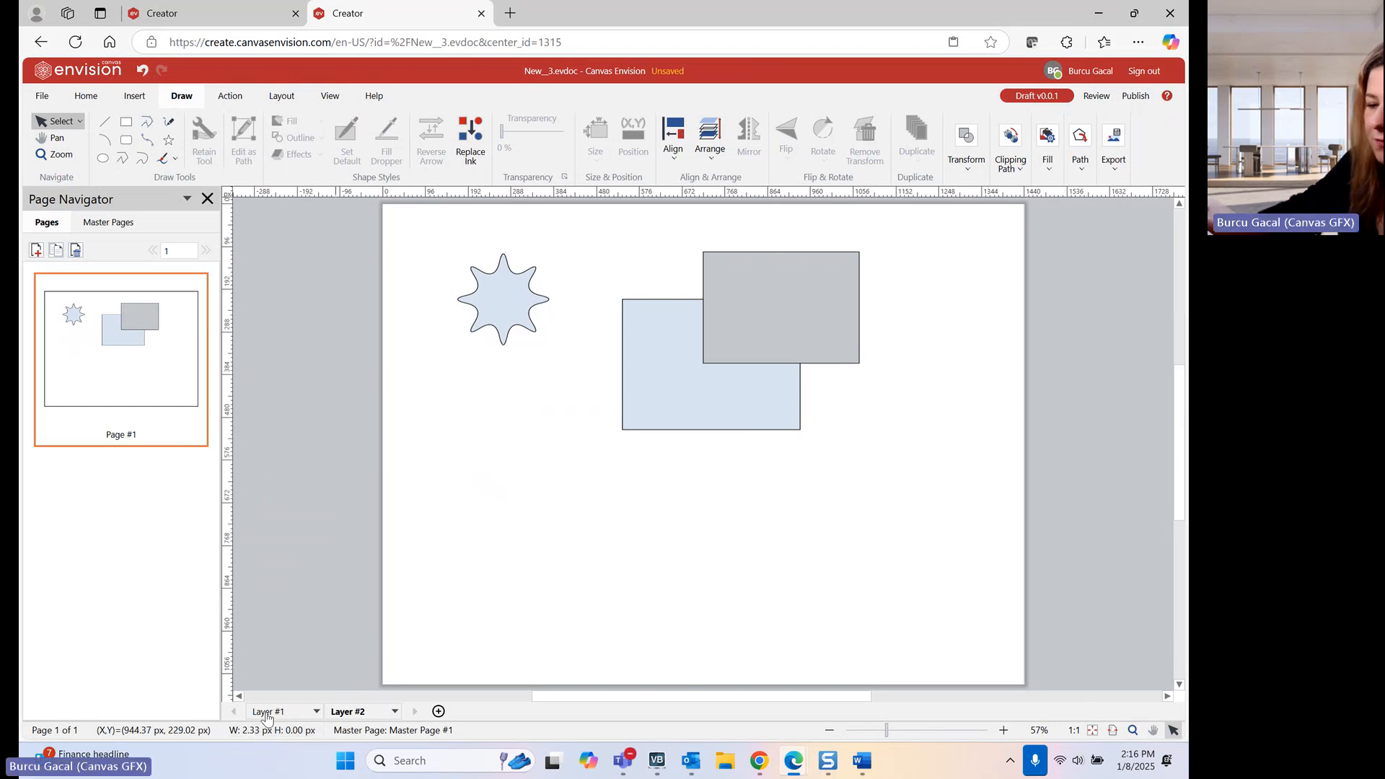
- Copy the light blue rectangle from Layer #1 to Layer #2
left_click(709, 371)
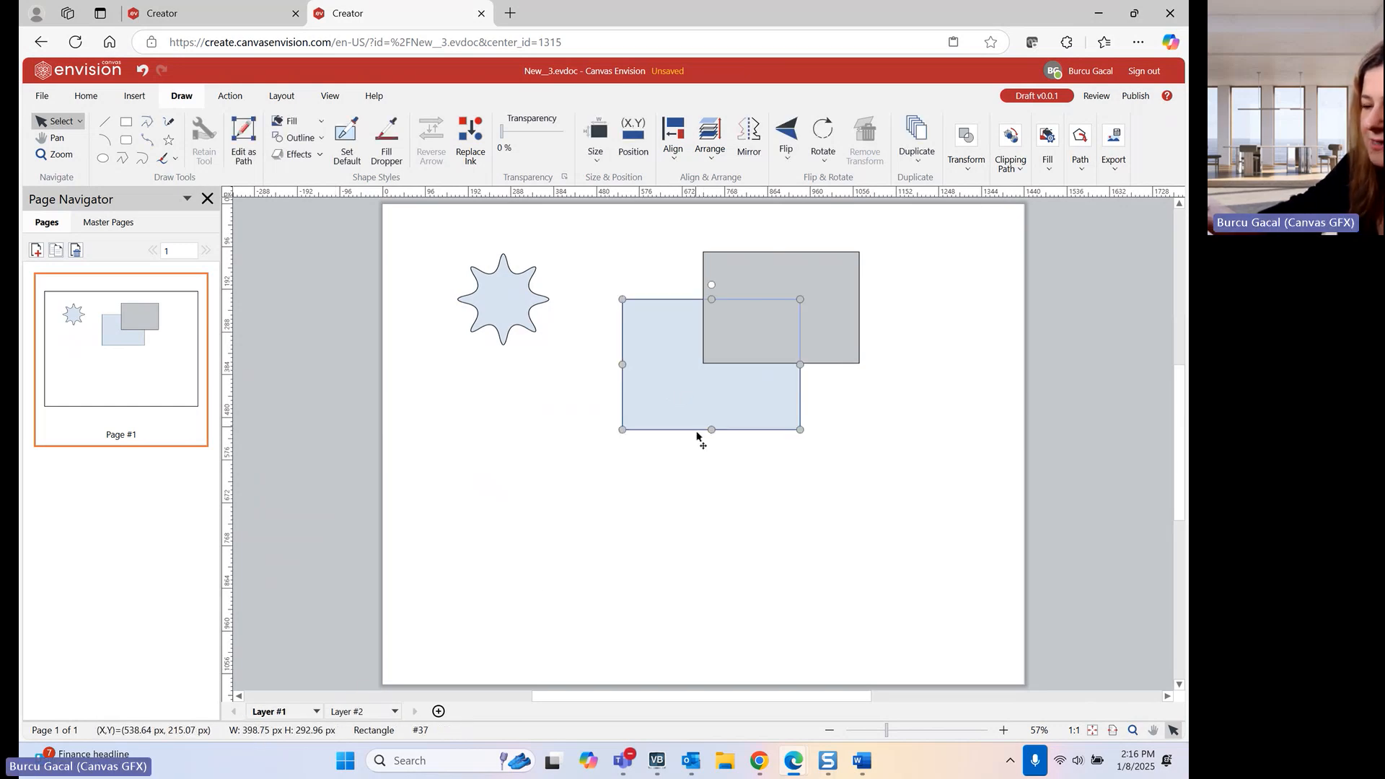
left_click(710, 153)
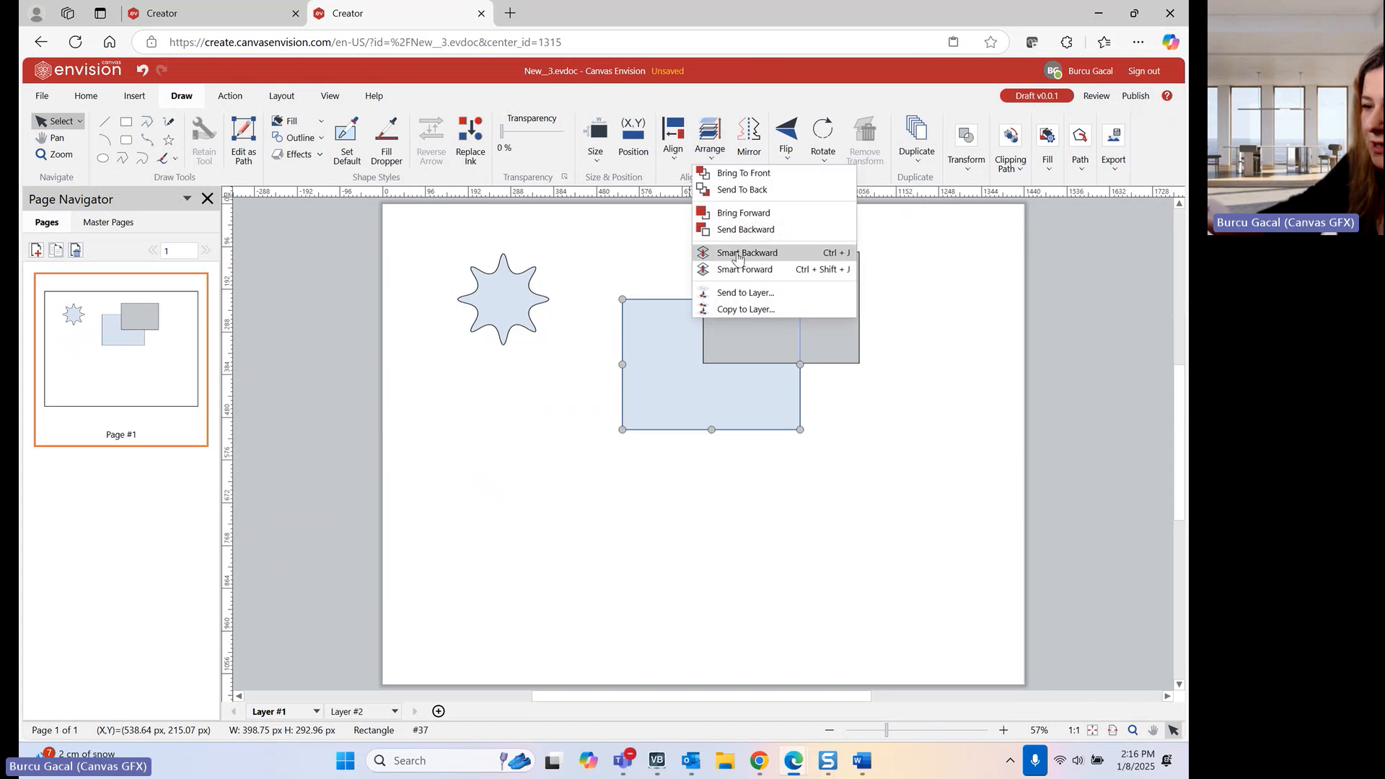
left_click(746, 309)
left_click(570, 408)
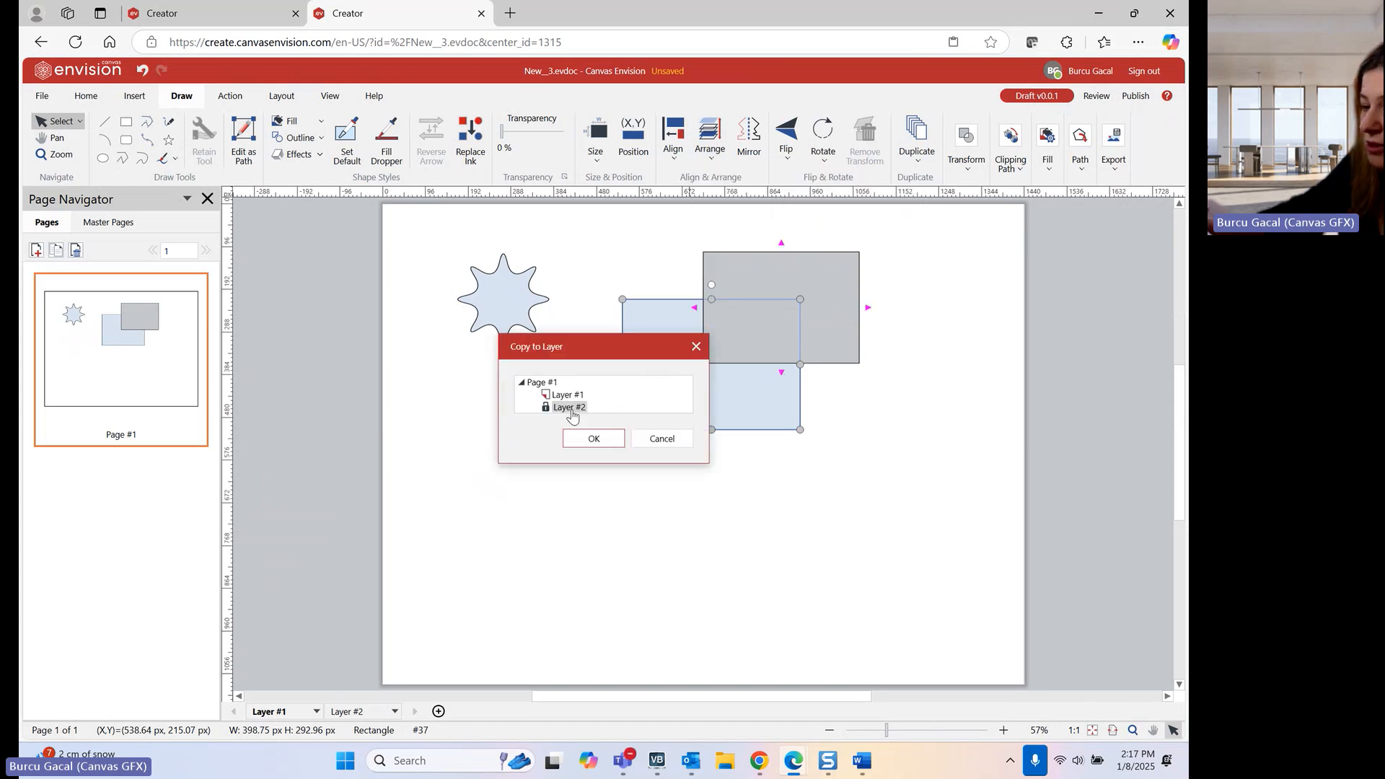
left_click(603, 440)
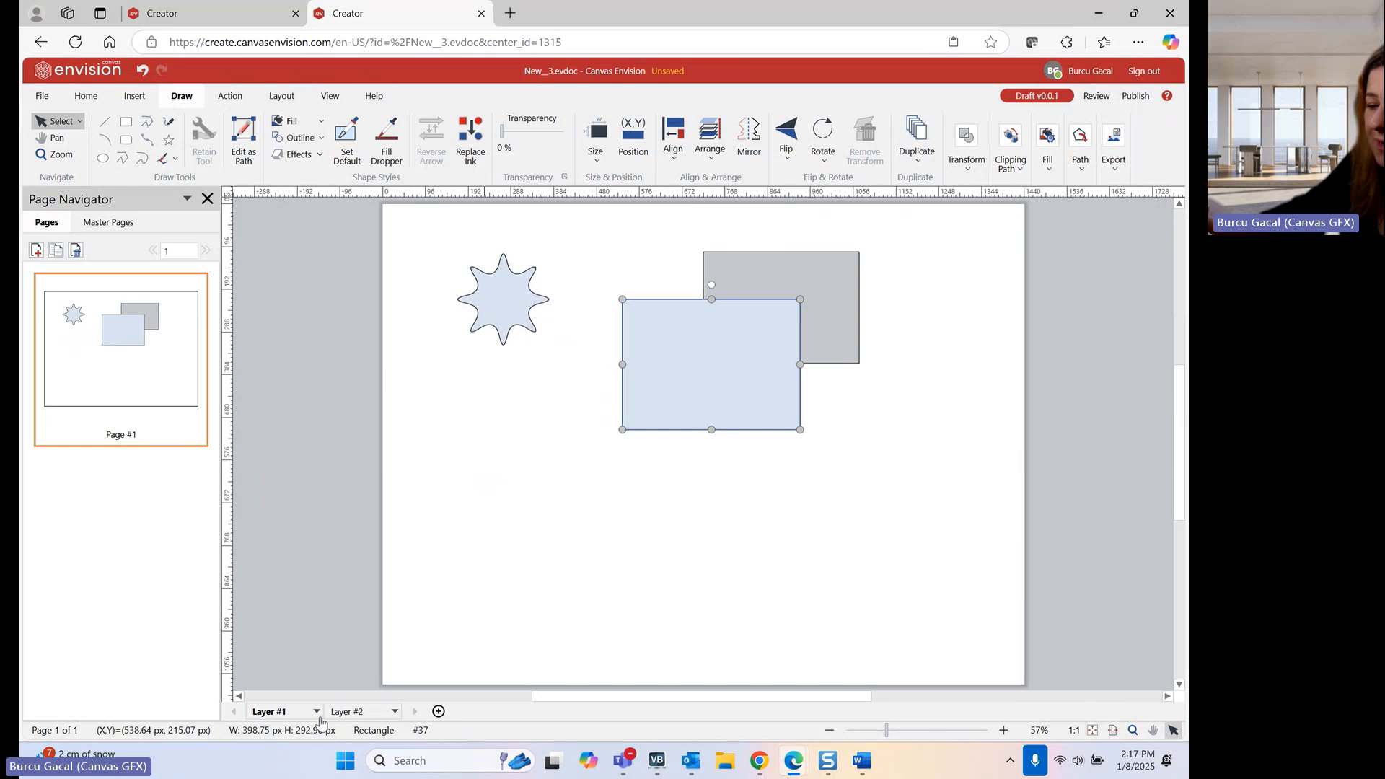
- Hide Layer #1 and select the light blue rectangle's copy on Layer #2
left_click(316, 712)
left_click(336, 647)
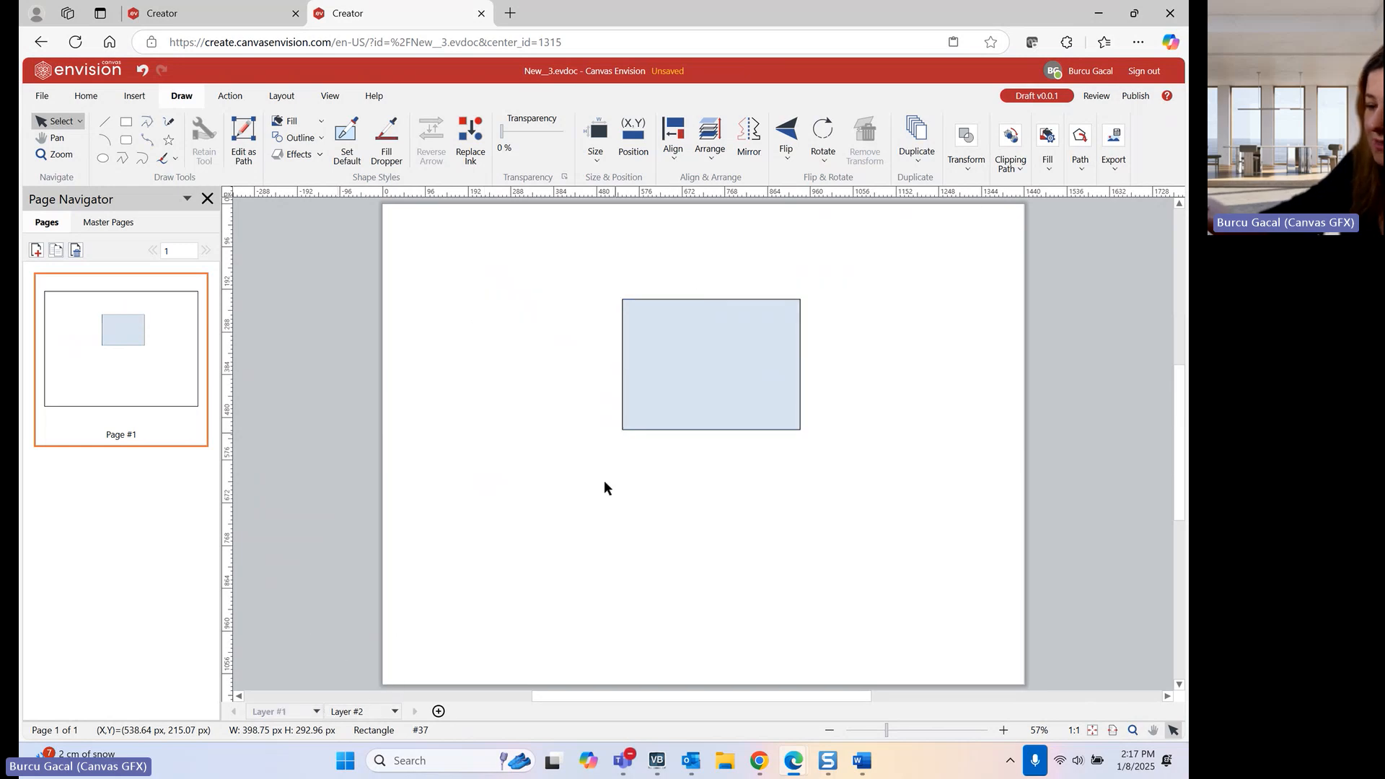
left_click(379, 696)
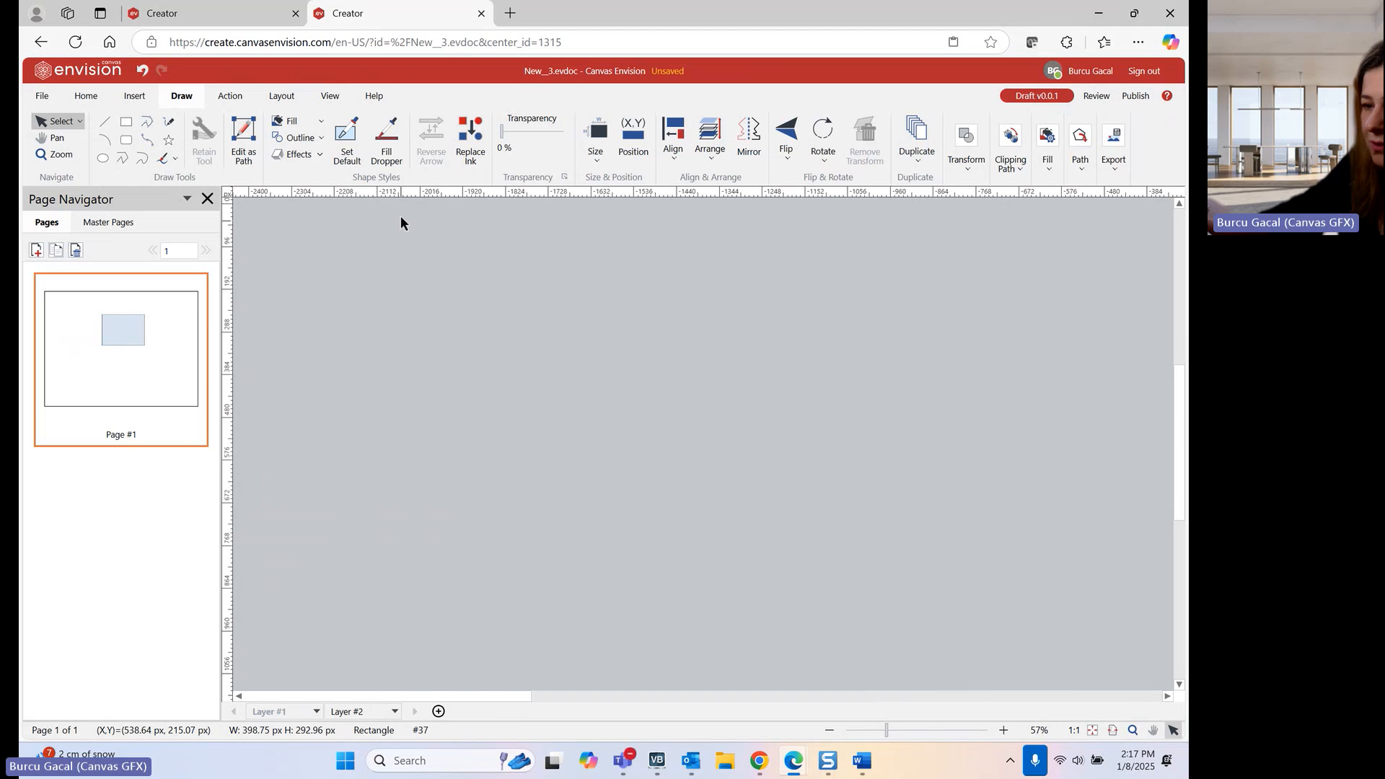
left_click(330, 95)
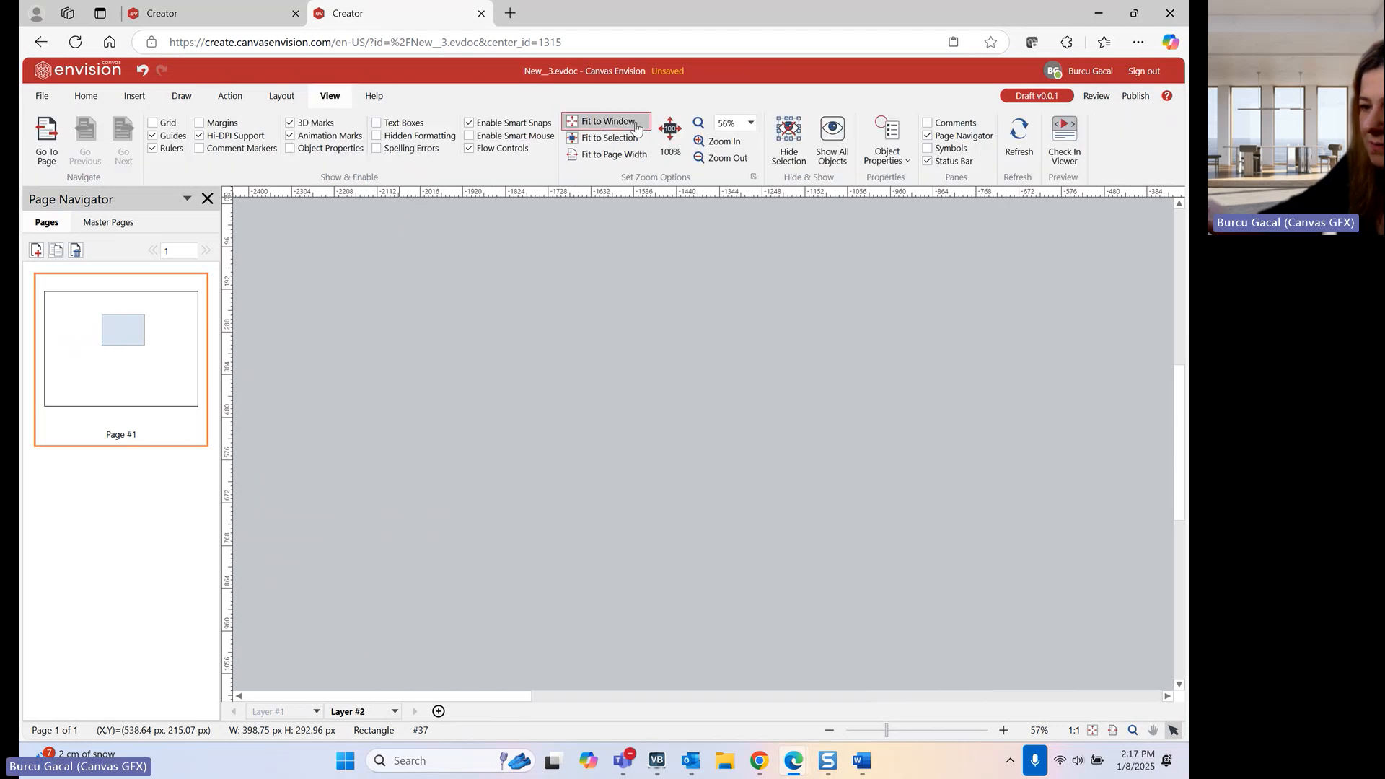
left_click(635, 125)
left_click(672, 393)
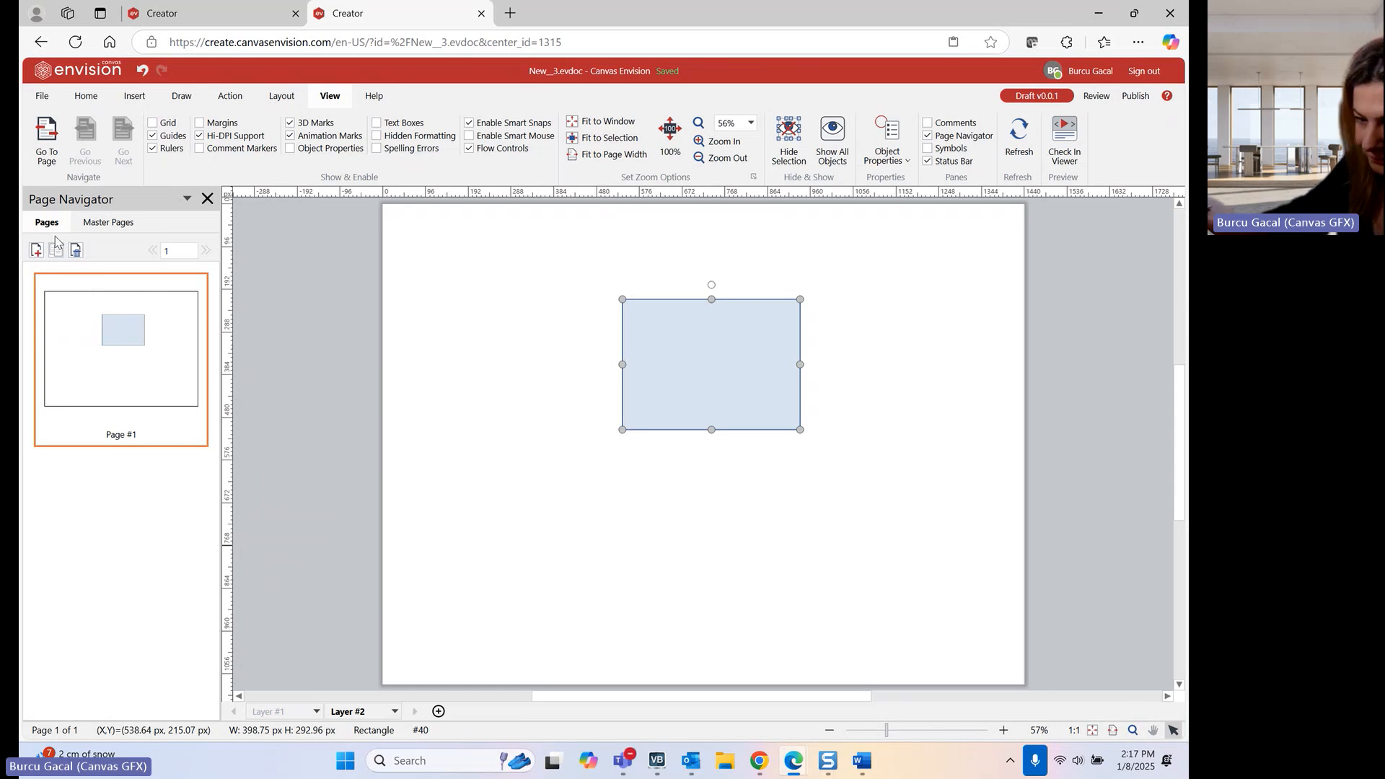
- Hide Layer #2 and show Layer #1 again
left_click(395, 712)
left_click(416, 649)
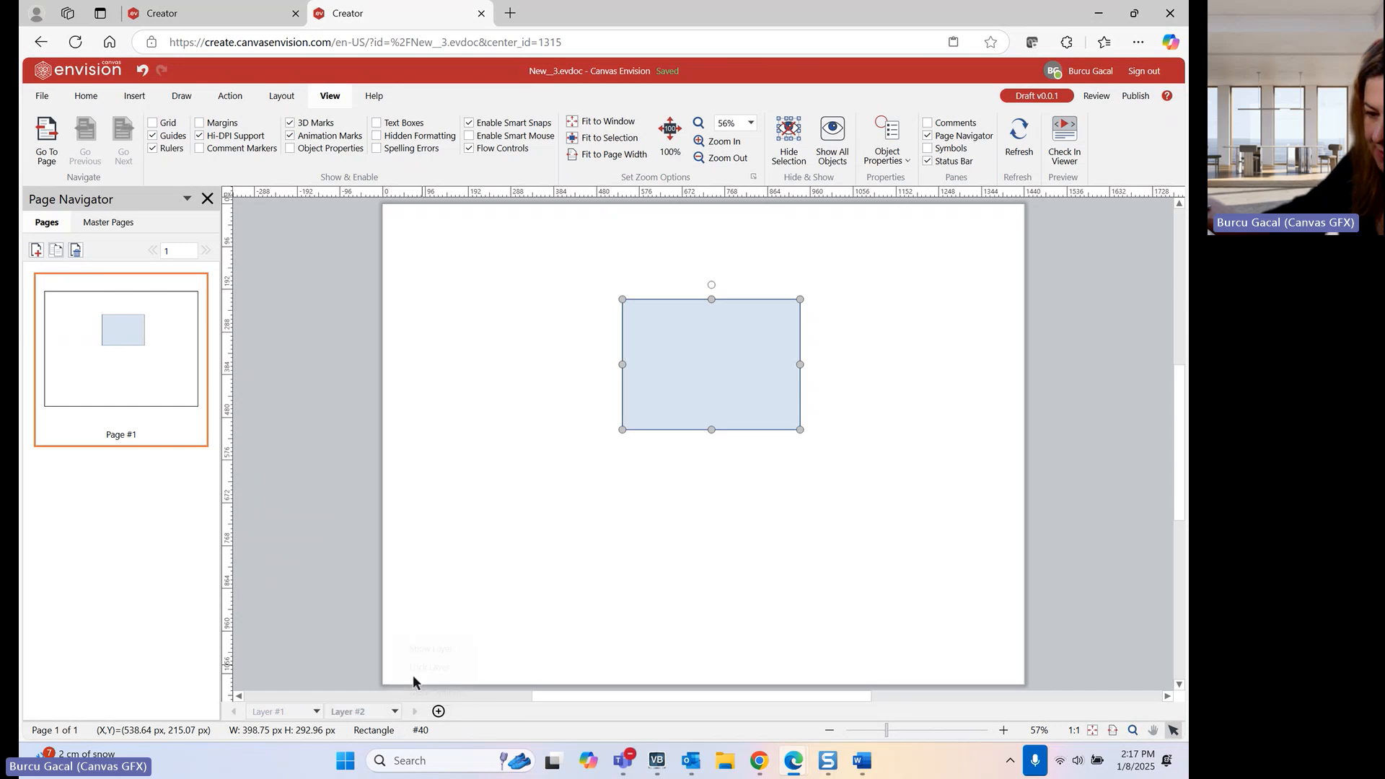
left_click(316, 712)
left_click(339, 647)
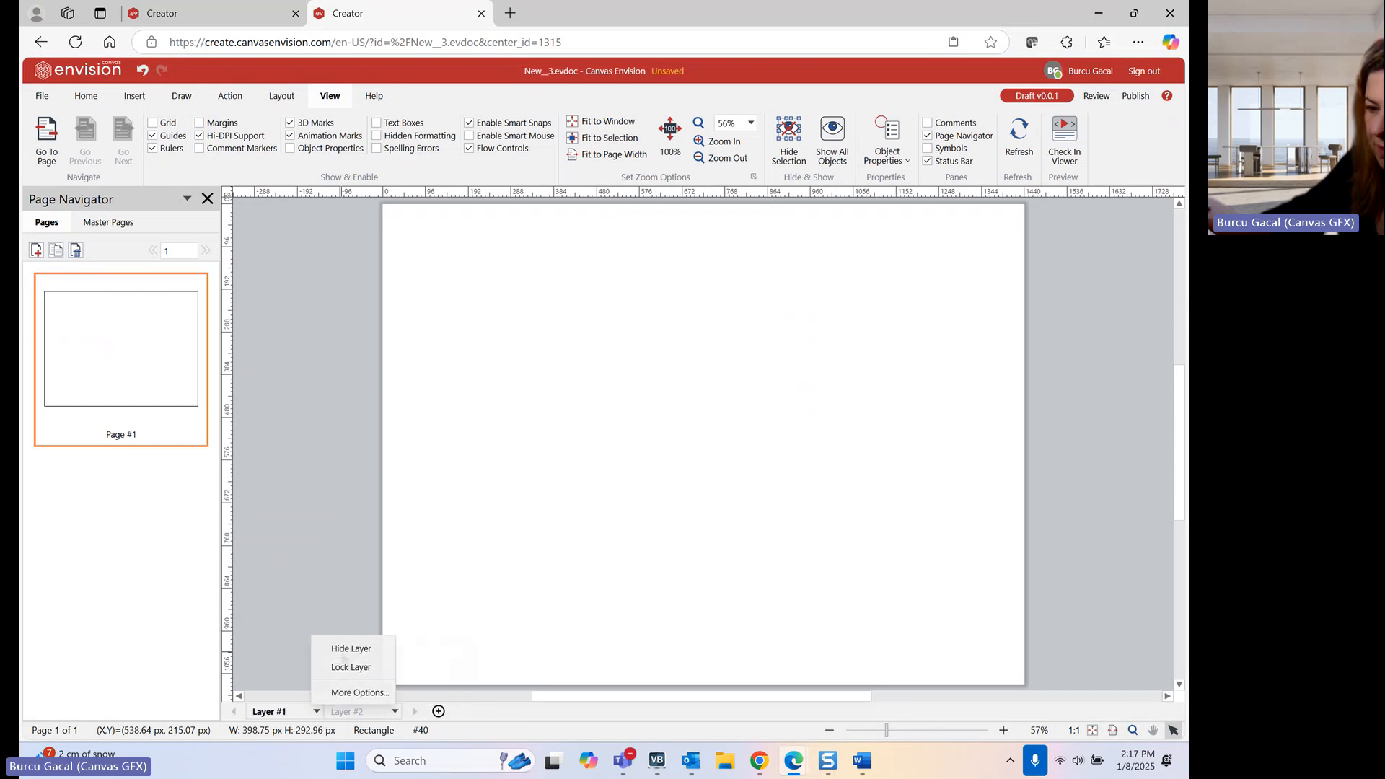
left_click(668, 539)
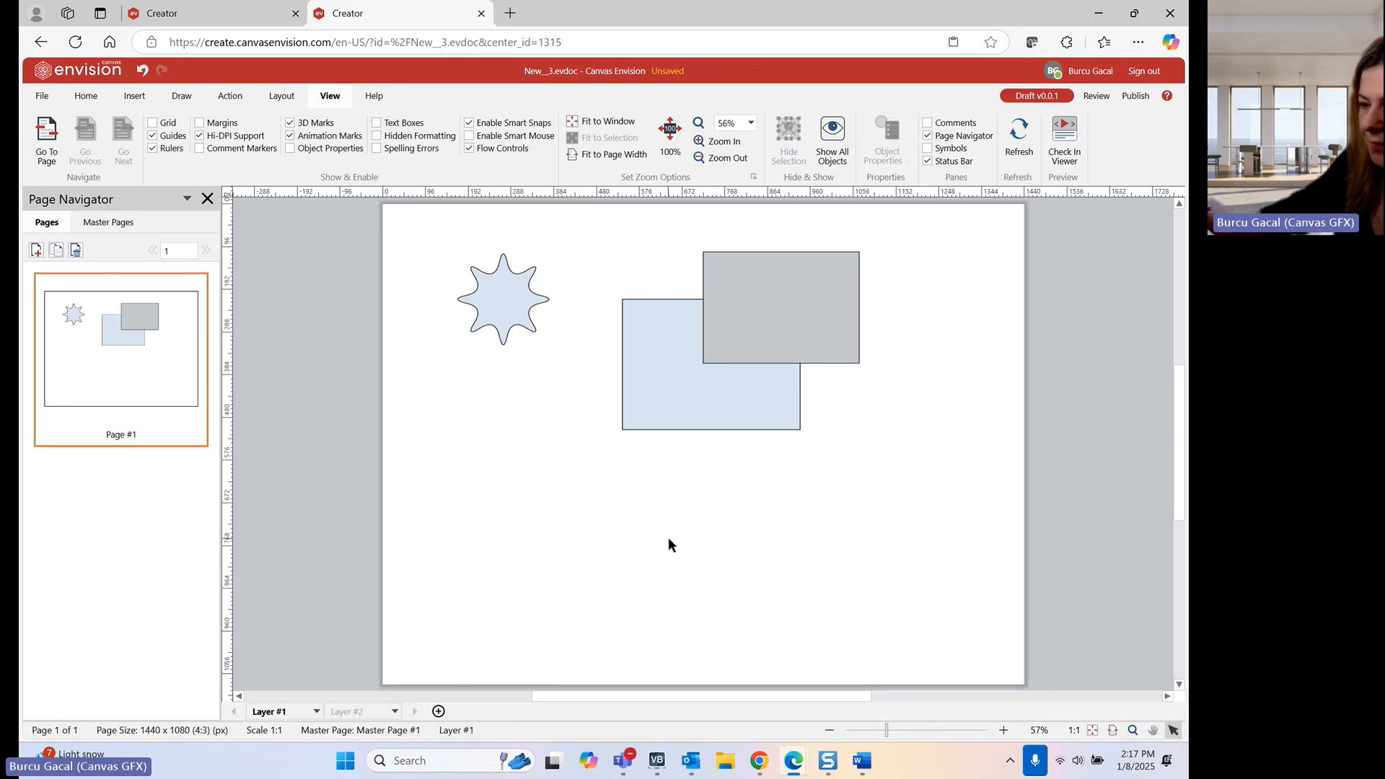
- Duplicate the gray rectangle on Layer #1, and duplicate the resulting copy once more
left_click(772, 336)
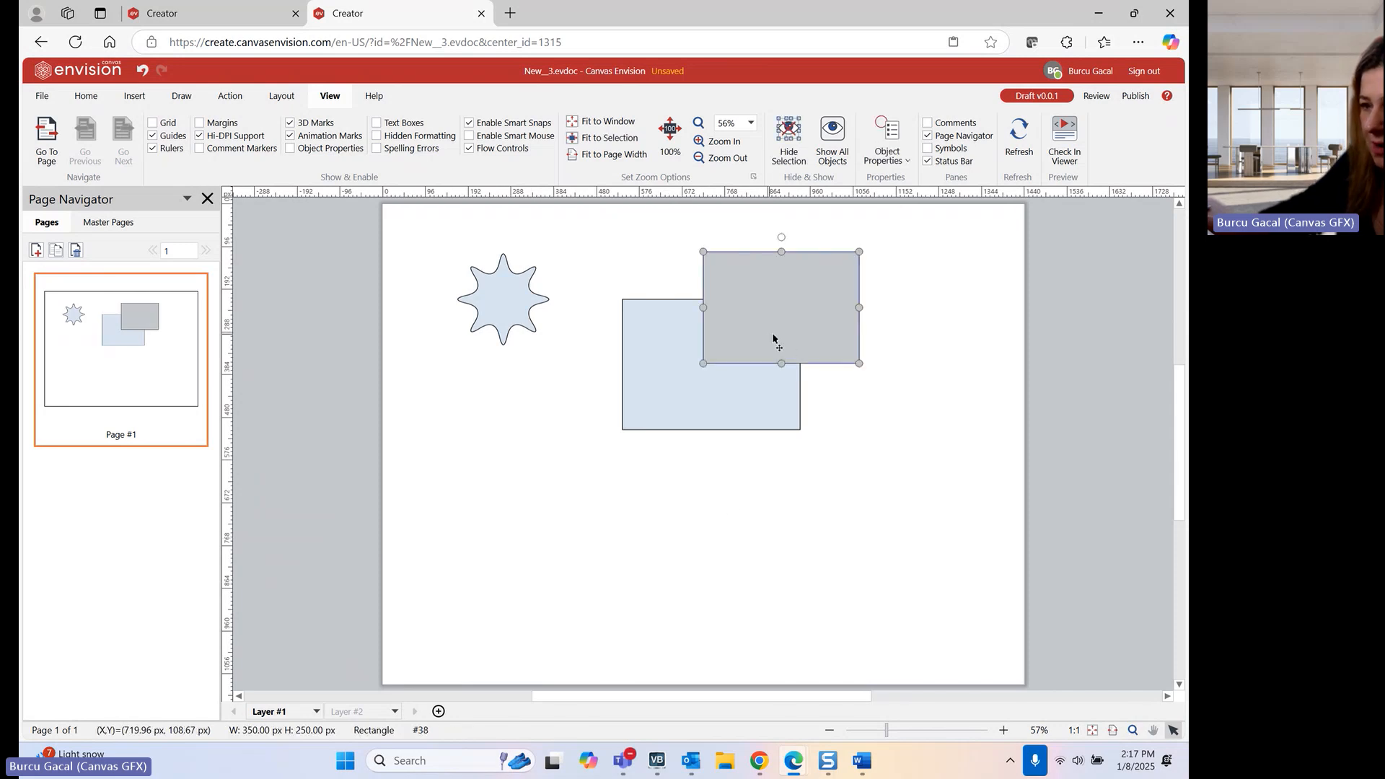
left_click(182, 96)
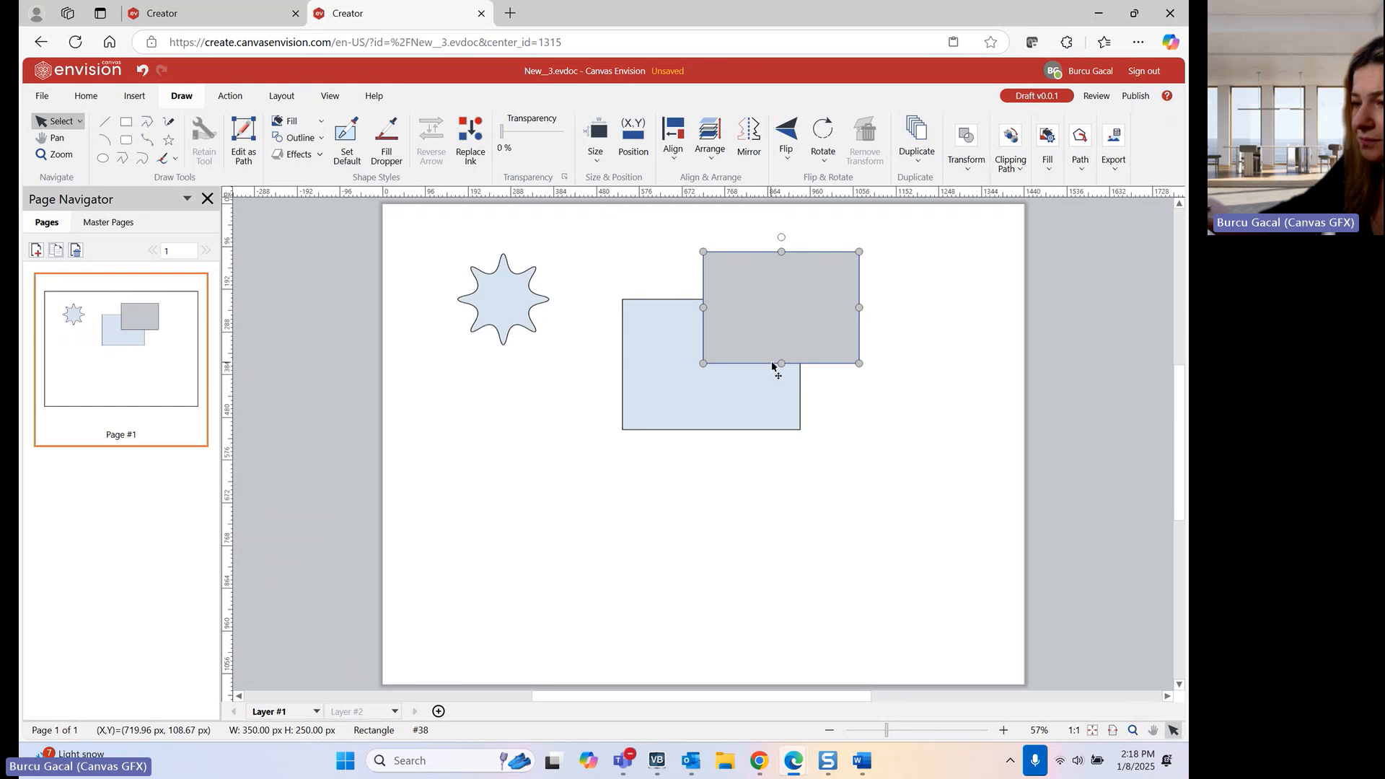
left_click(912, 160)
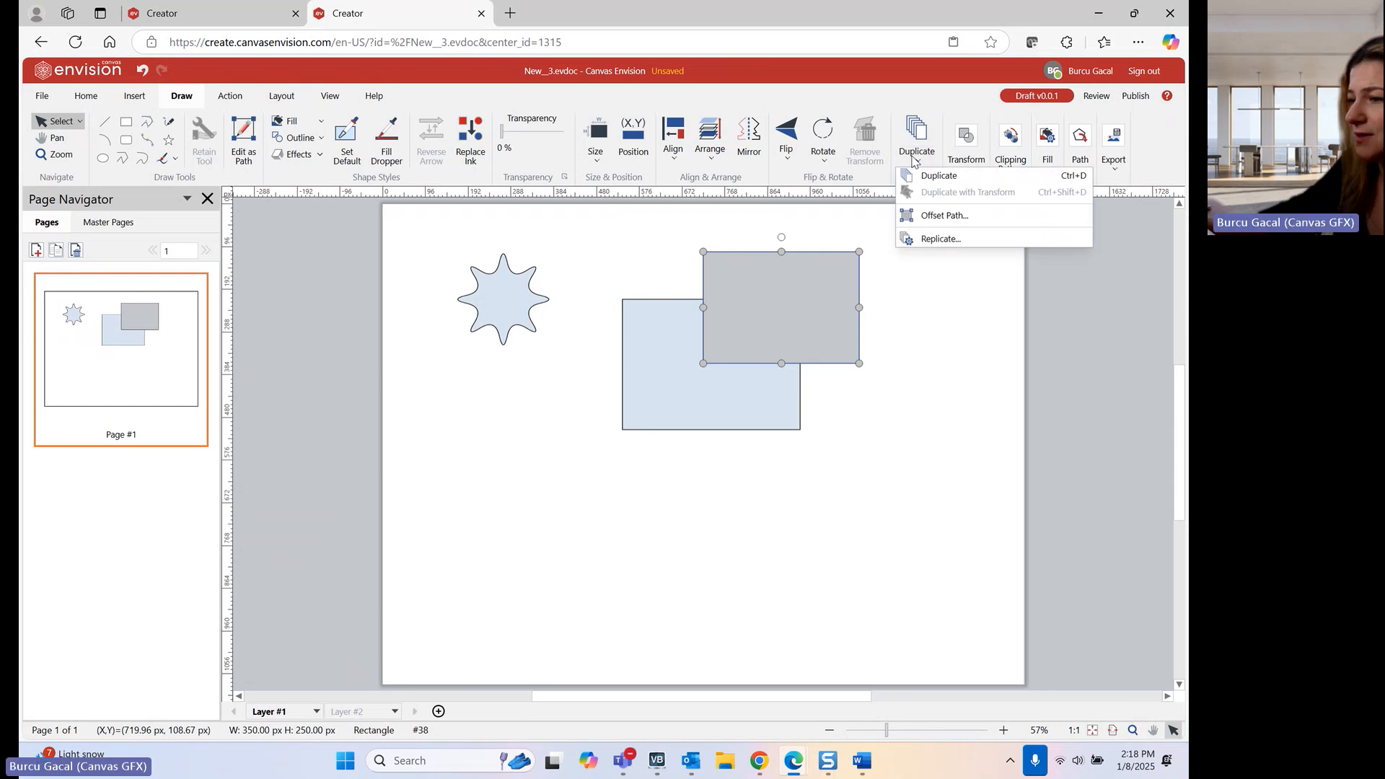
left_click(921, 174)
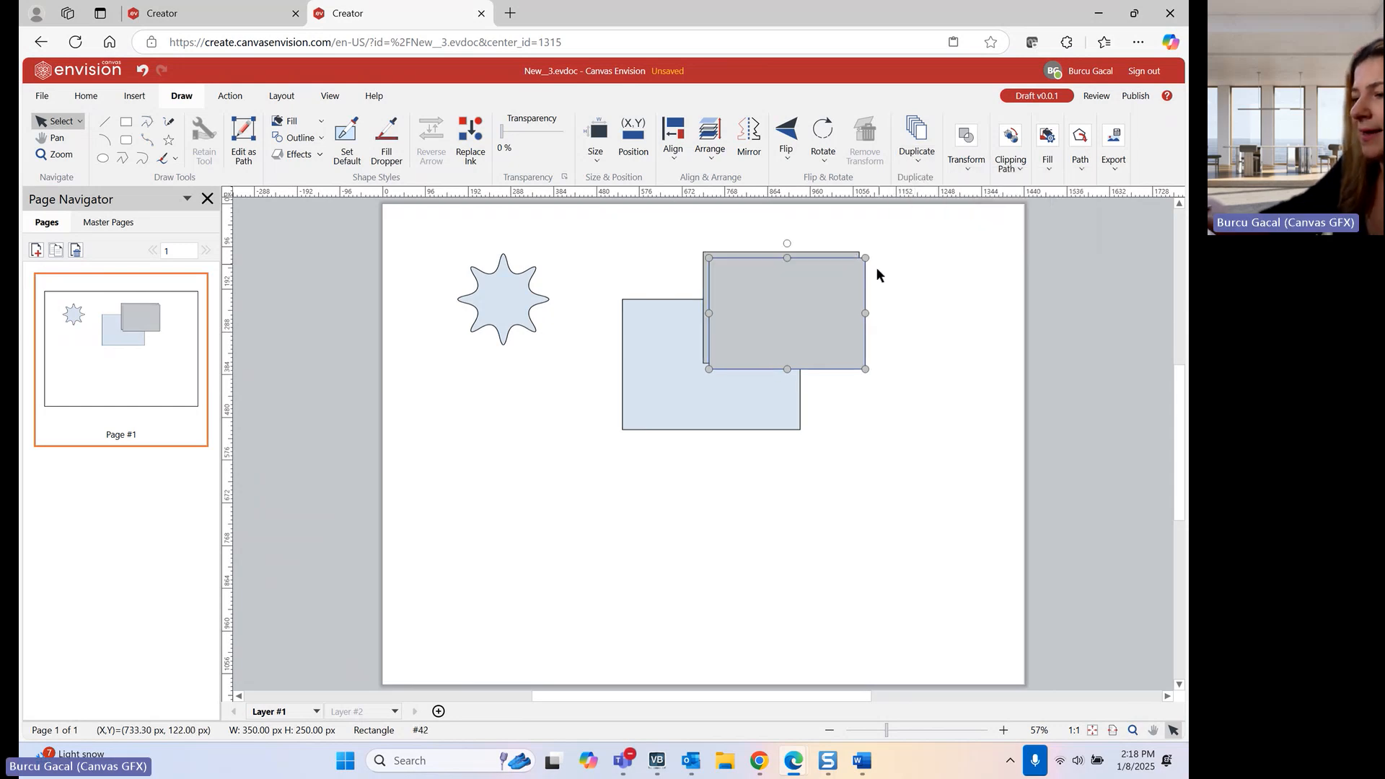
left_click(921, 162)
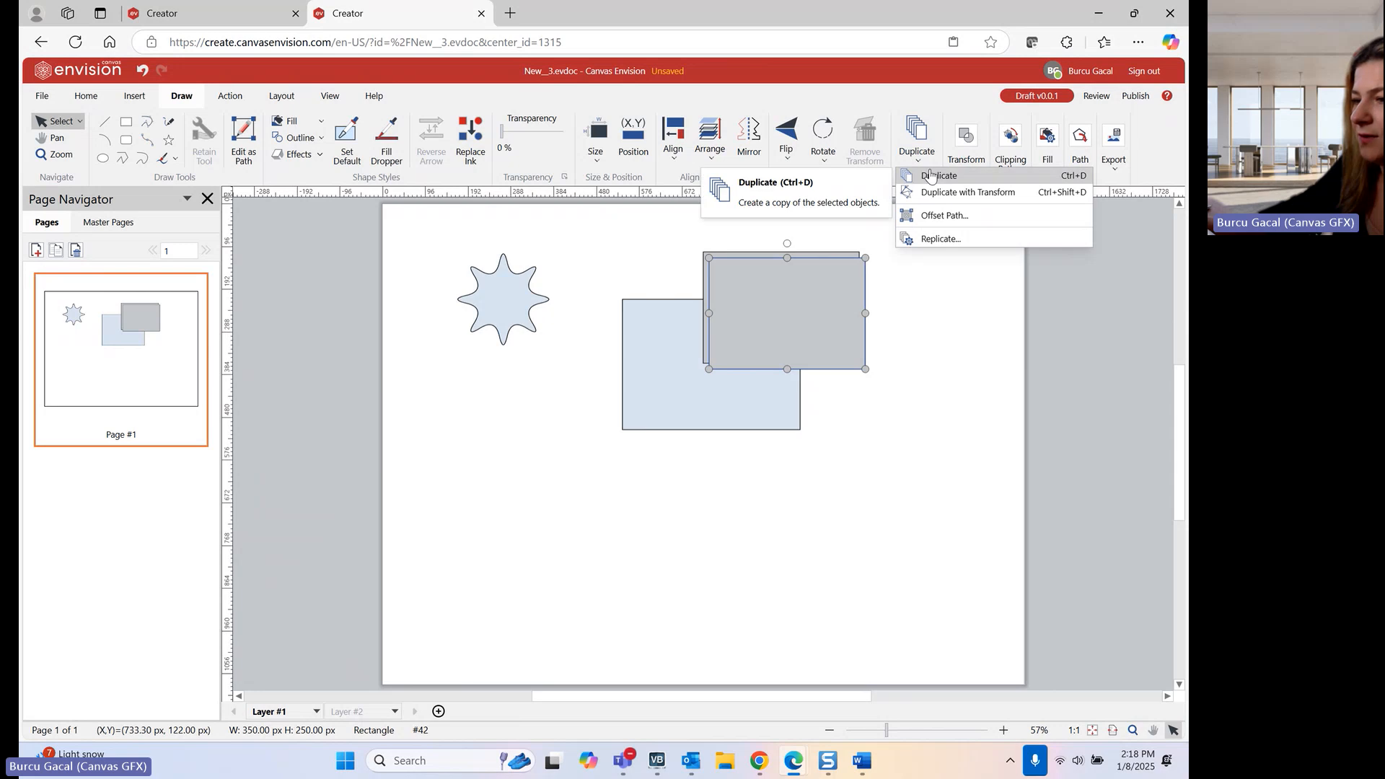
left_click(929, 175)
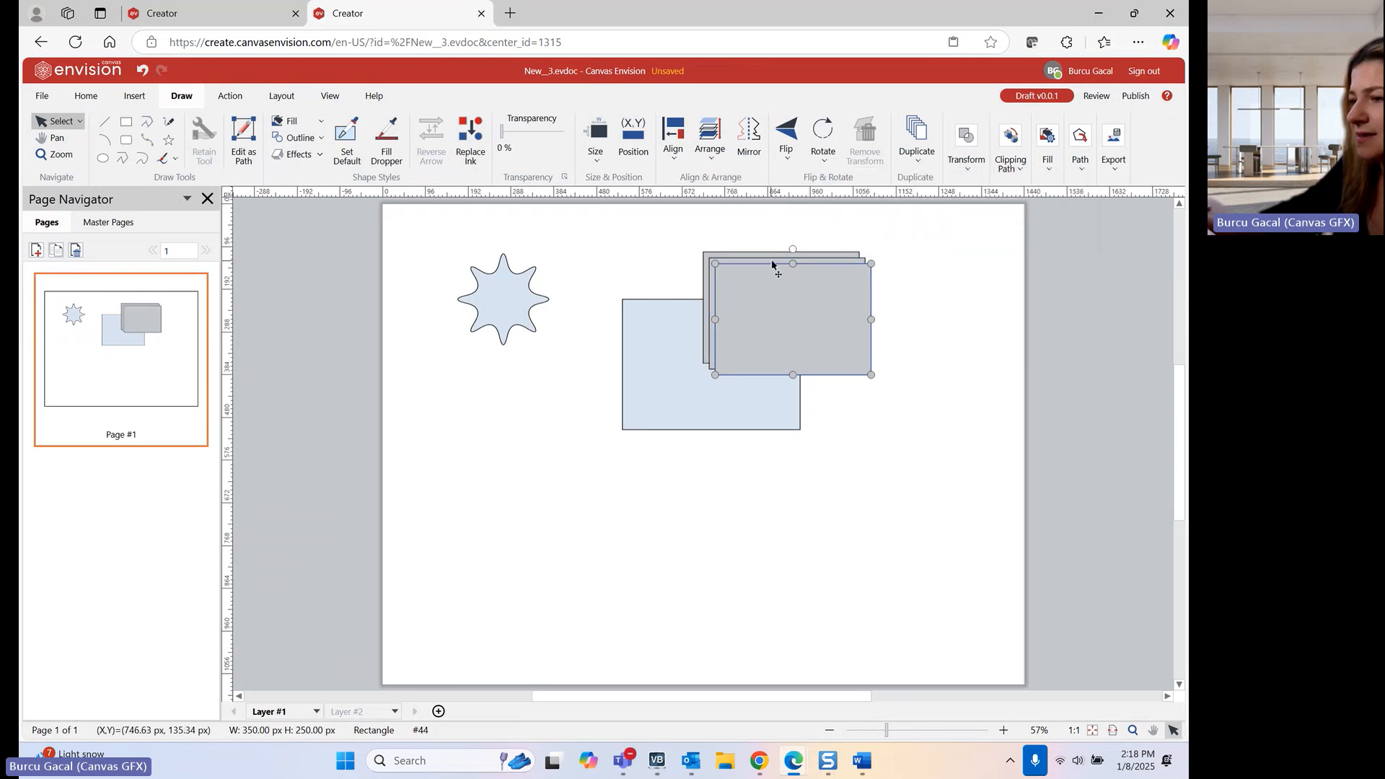
- Examine the Replicate options for the gray rectangle, enabling Rotate, Scale, Offset and Flip and checking the flip directions, and cancel
left_click(922, 164)
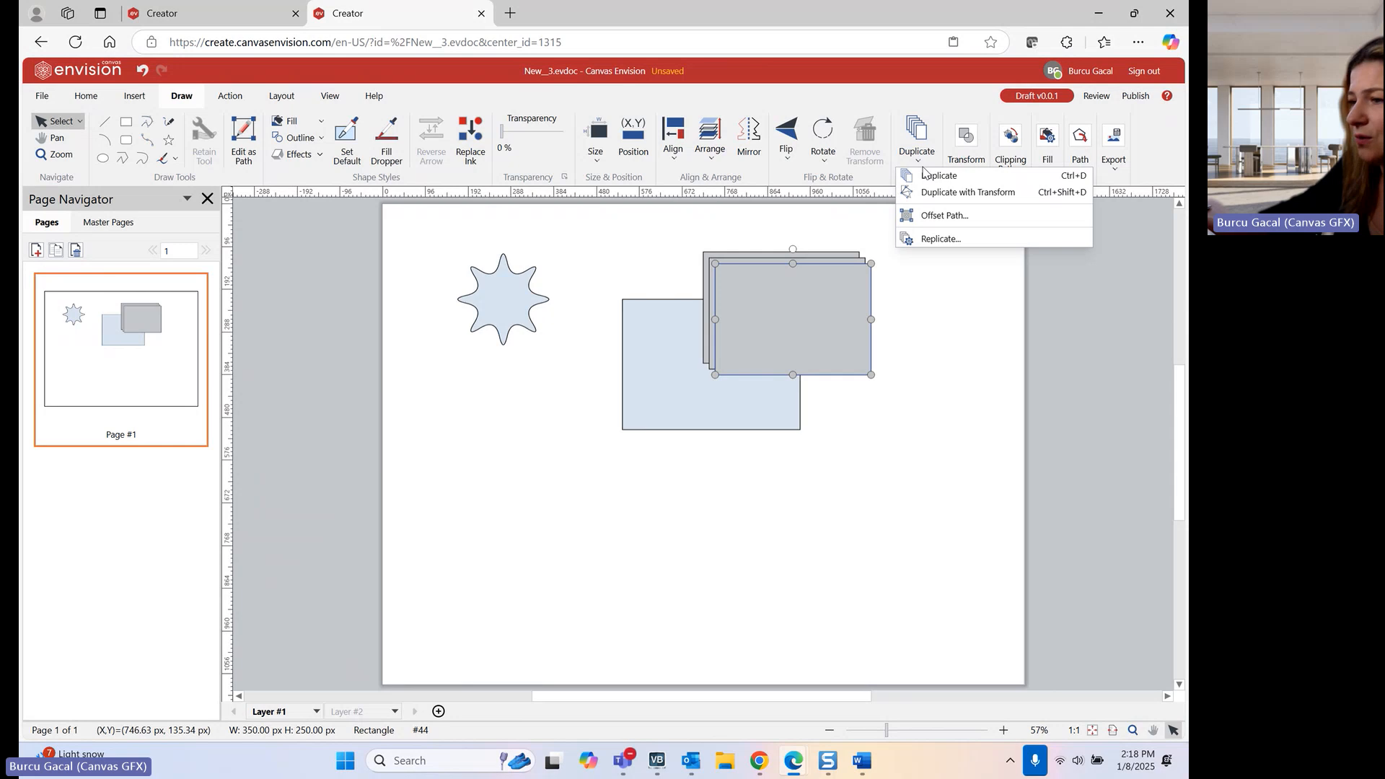
left_click(933, 239)
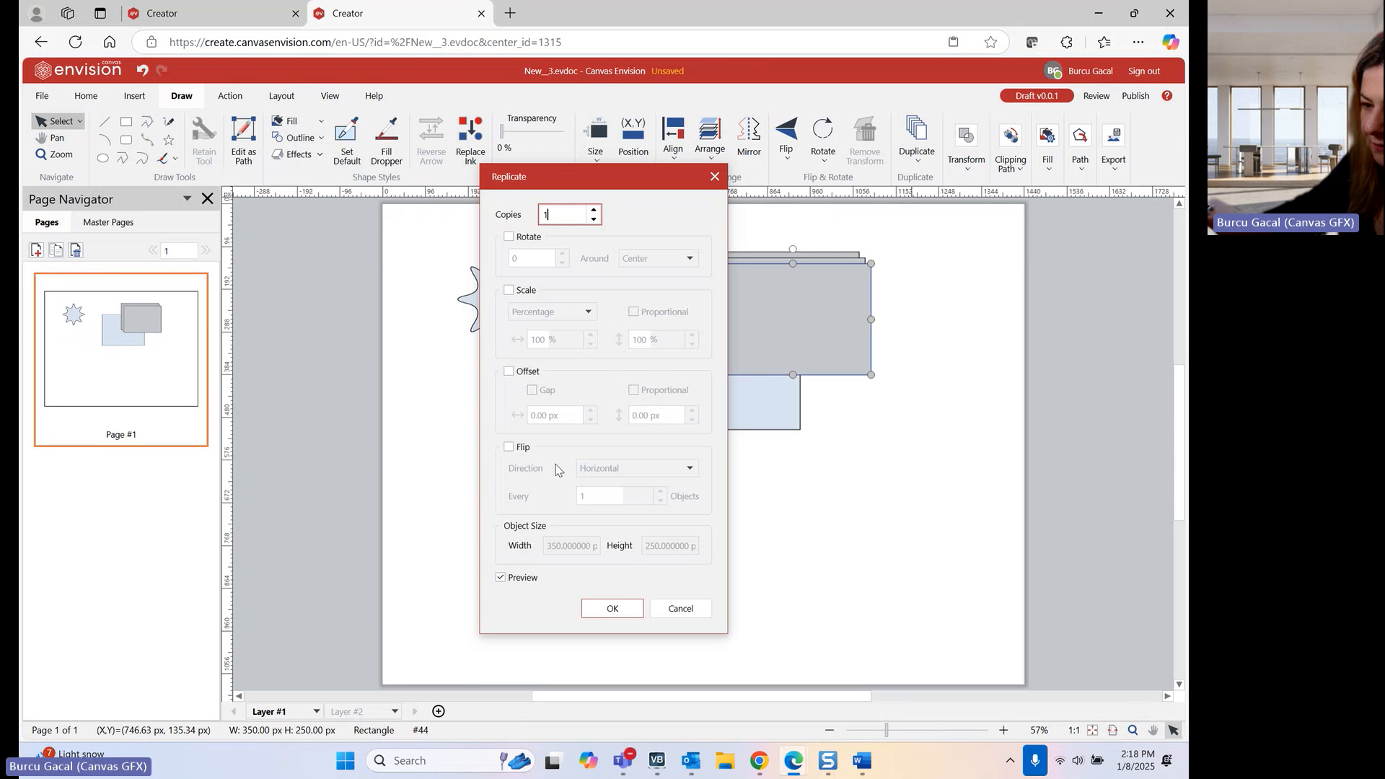
left_click(537, 234)
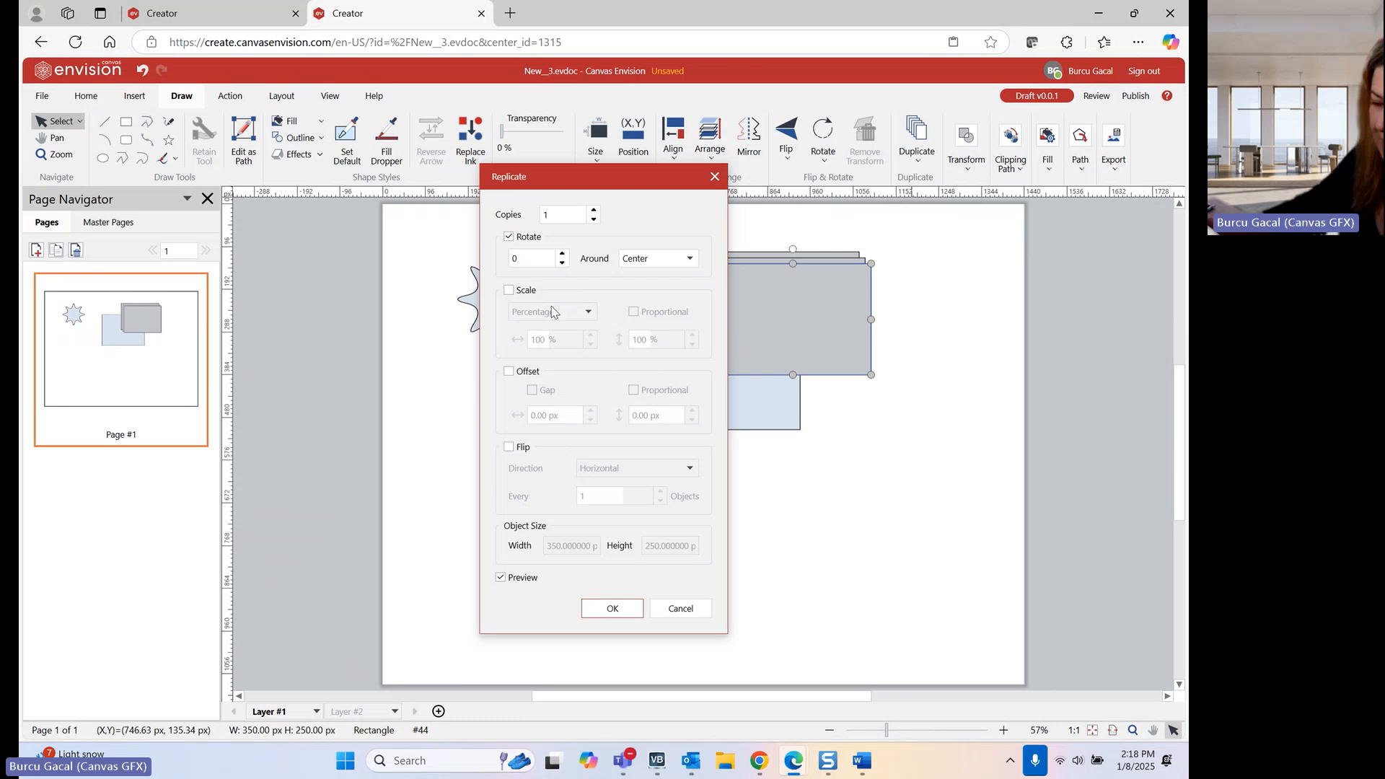
left_click(508, 293)
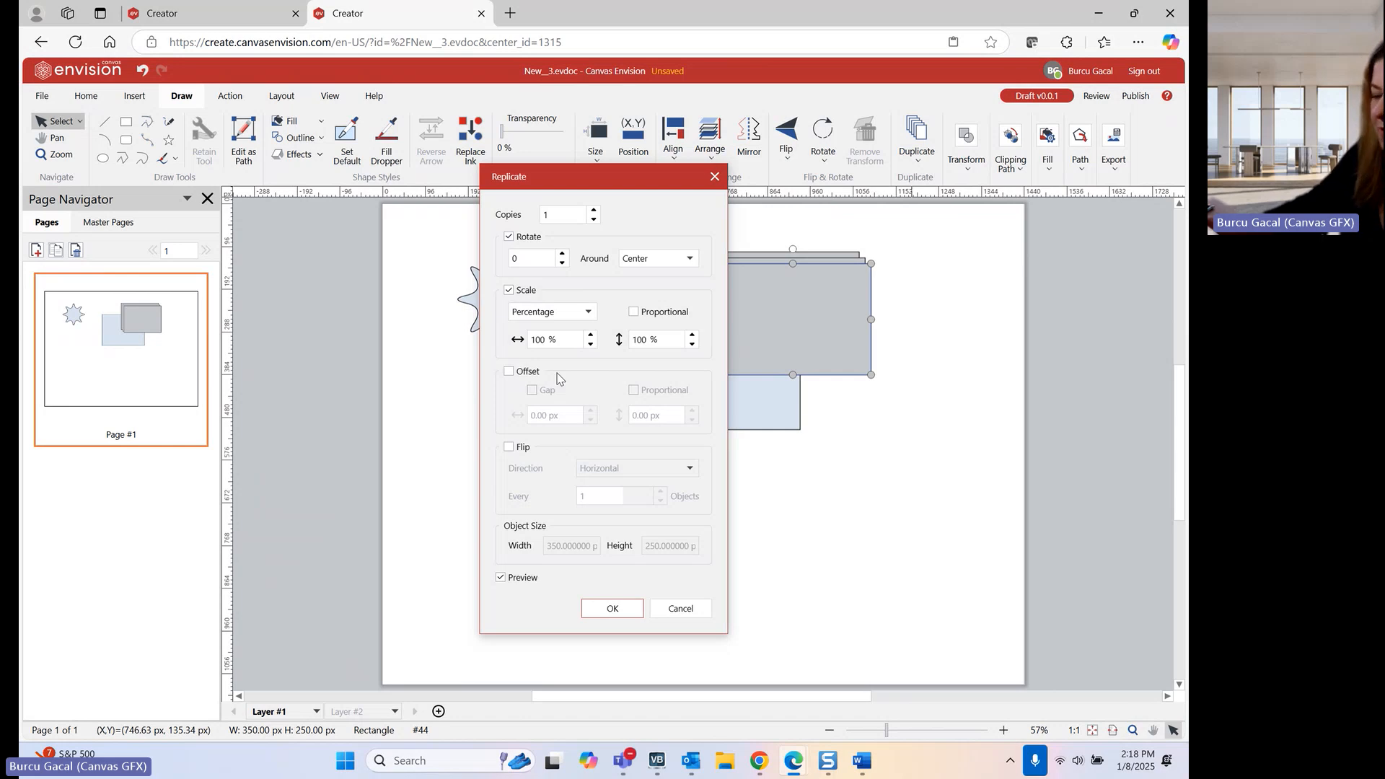
left_click(525, 373)
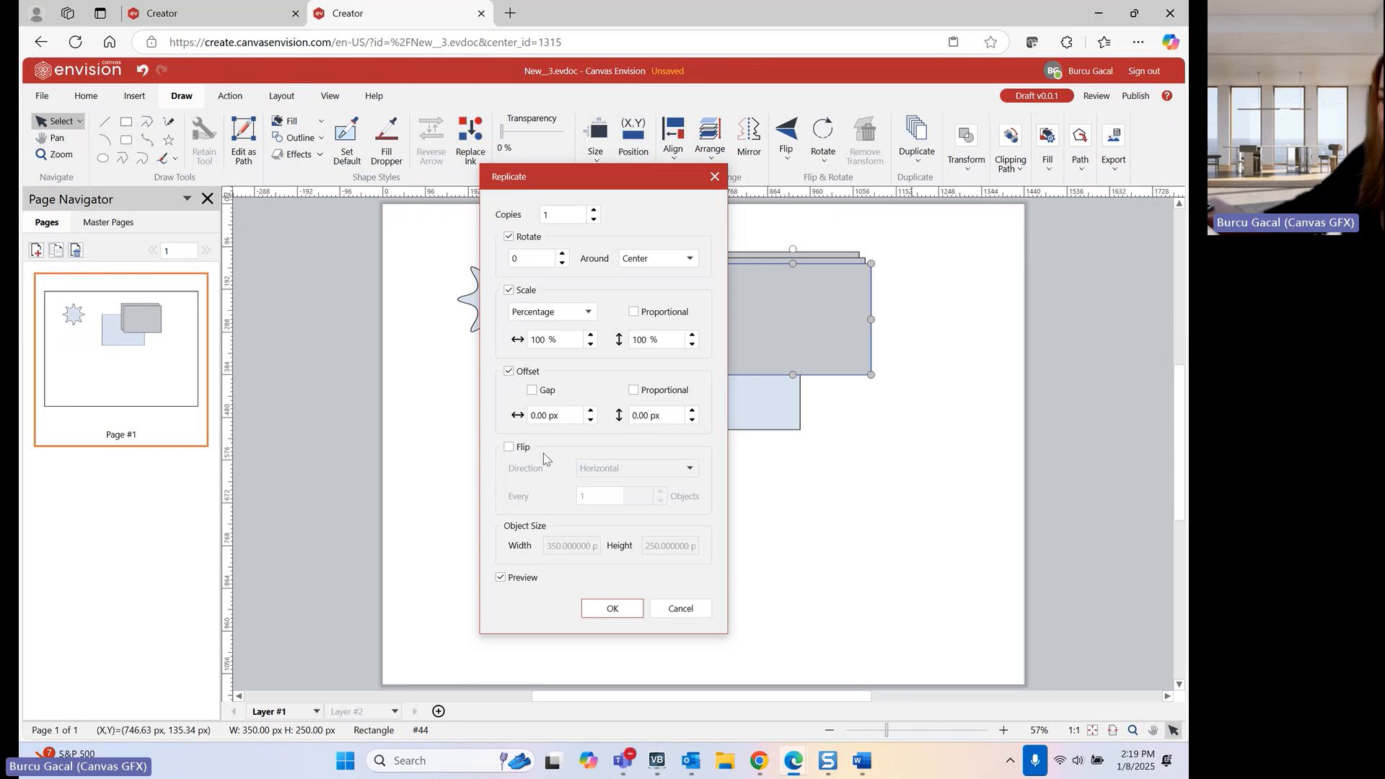
left_click(519, 451)
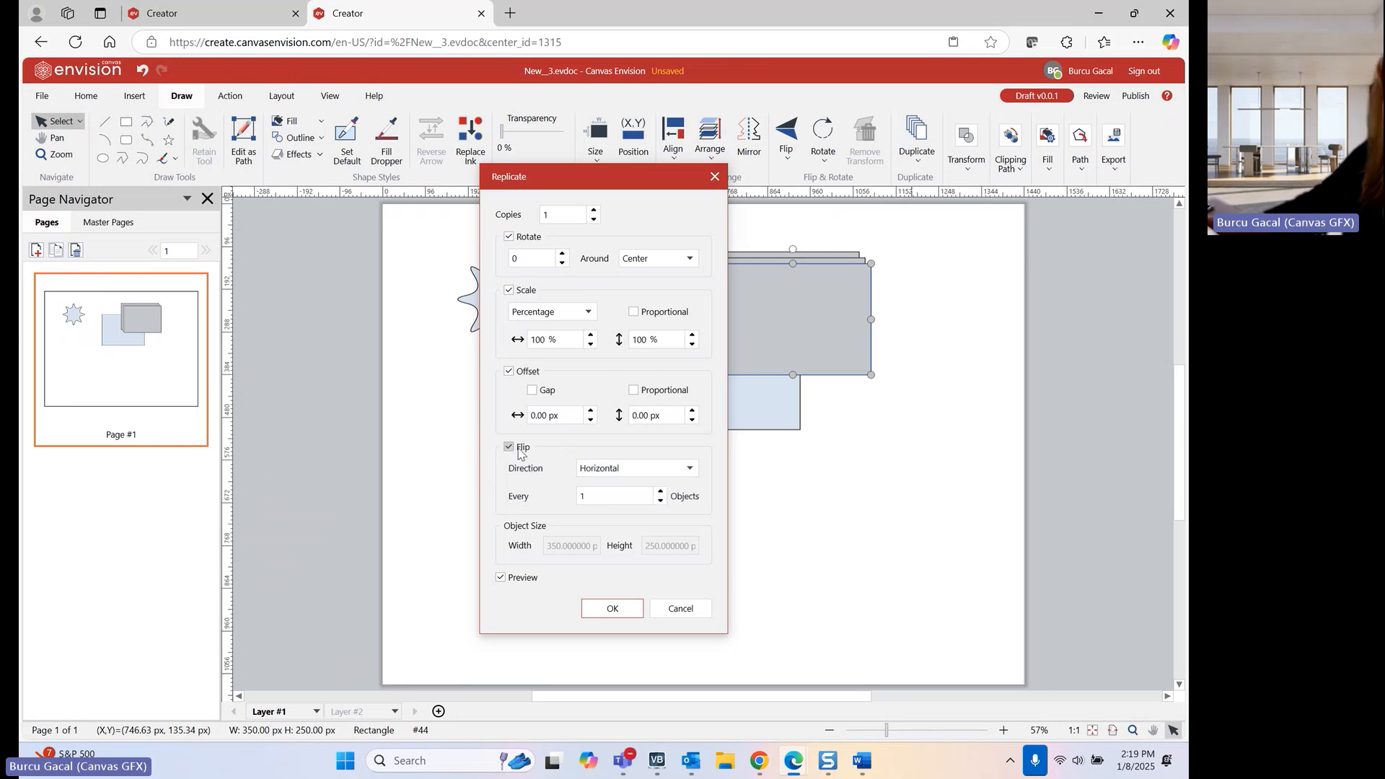
left_click(596, 468)
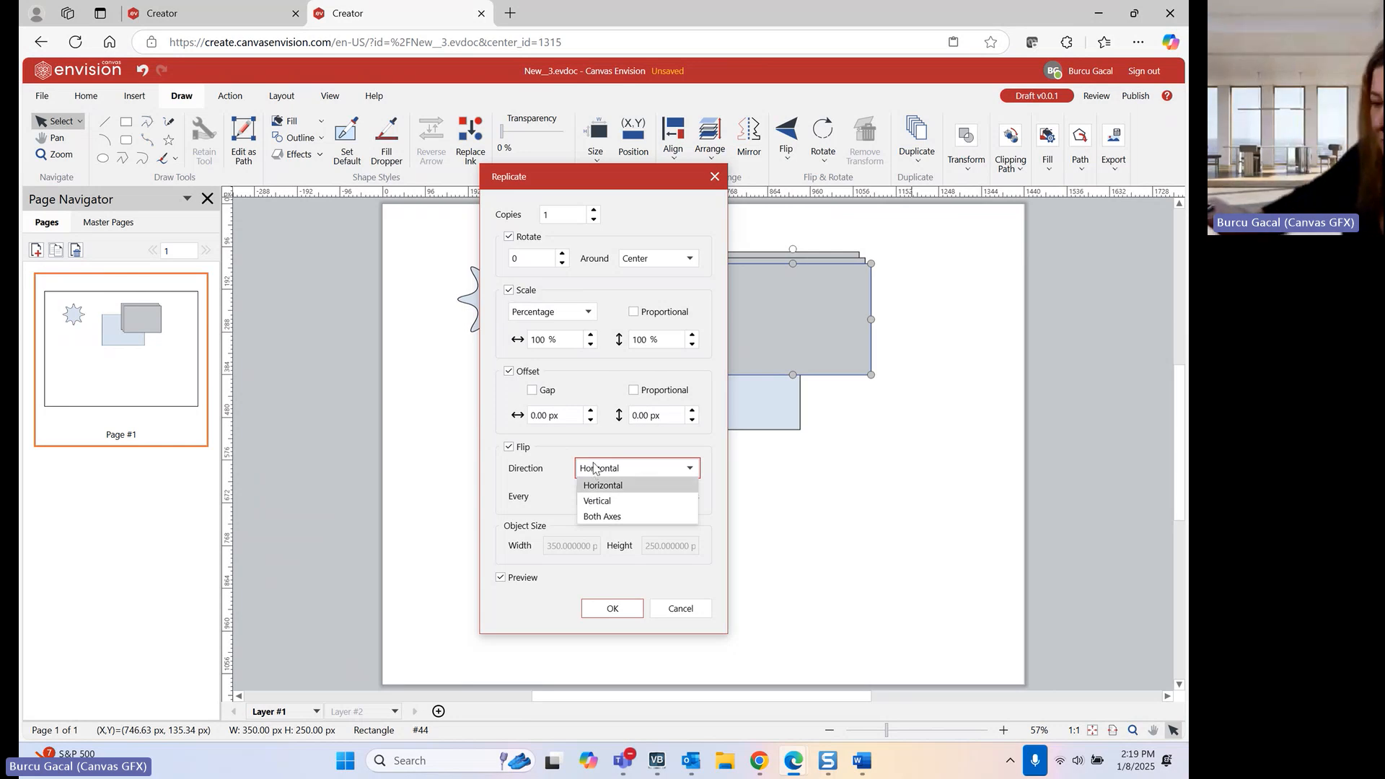
left_click(561, 470)
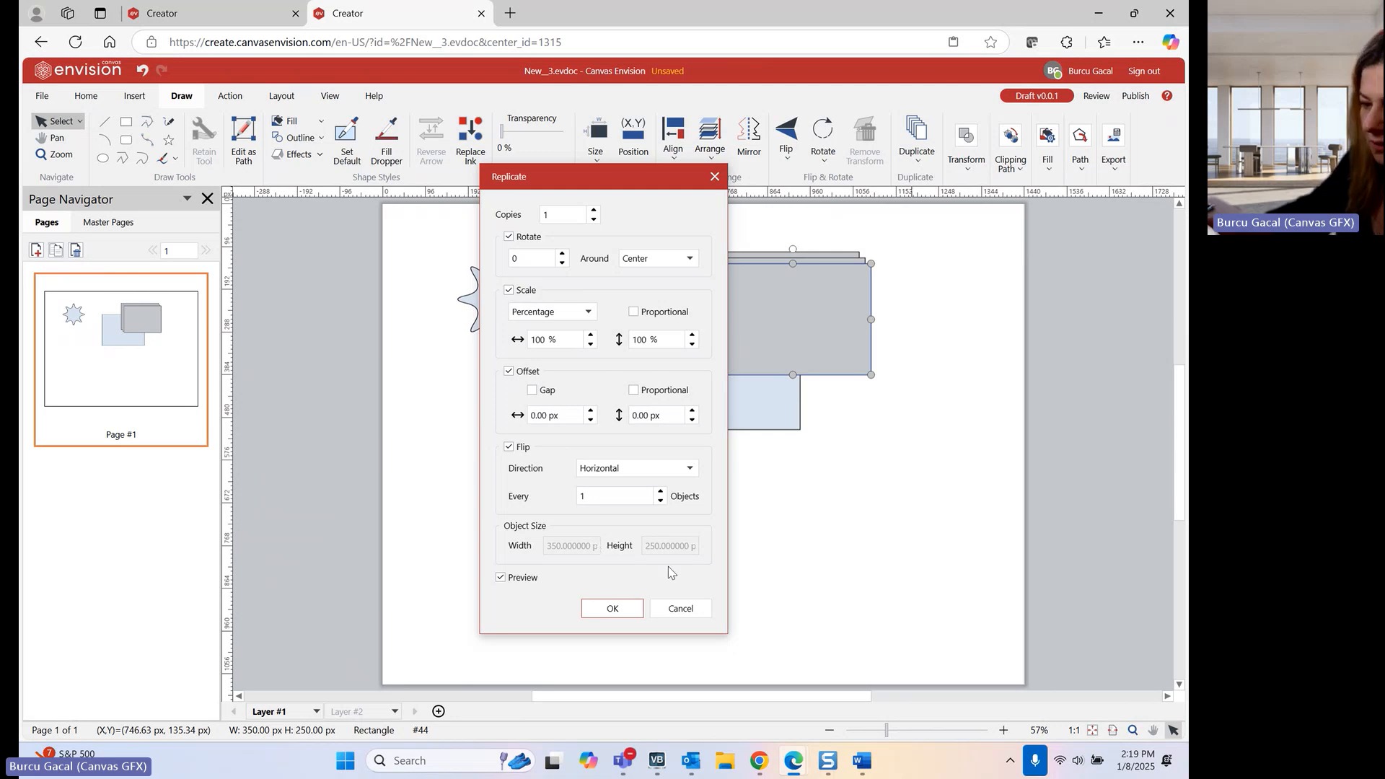
left_click(693, 611)
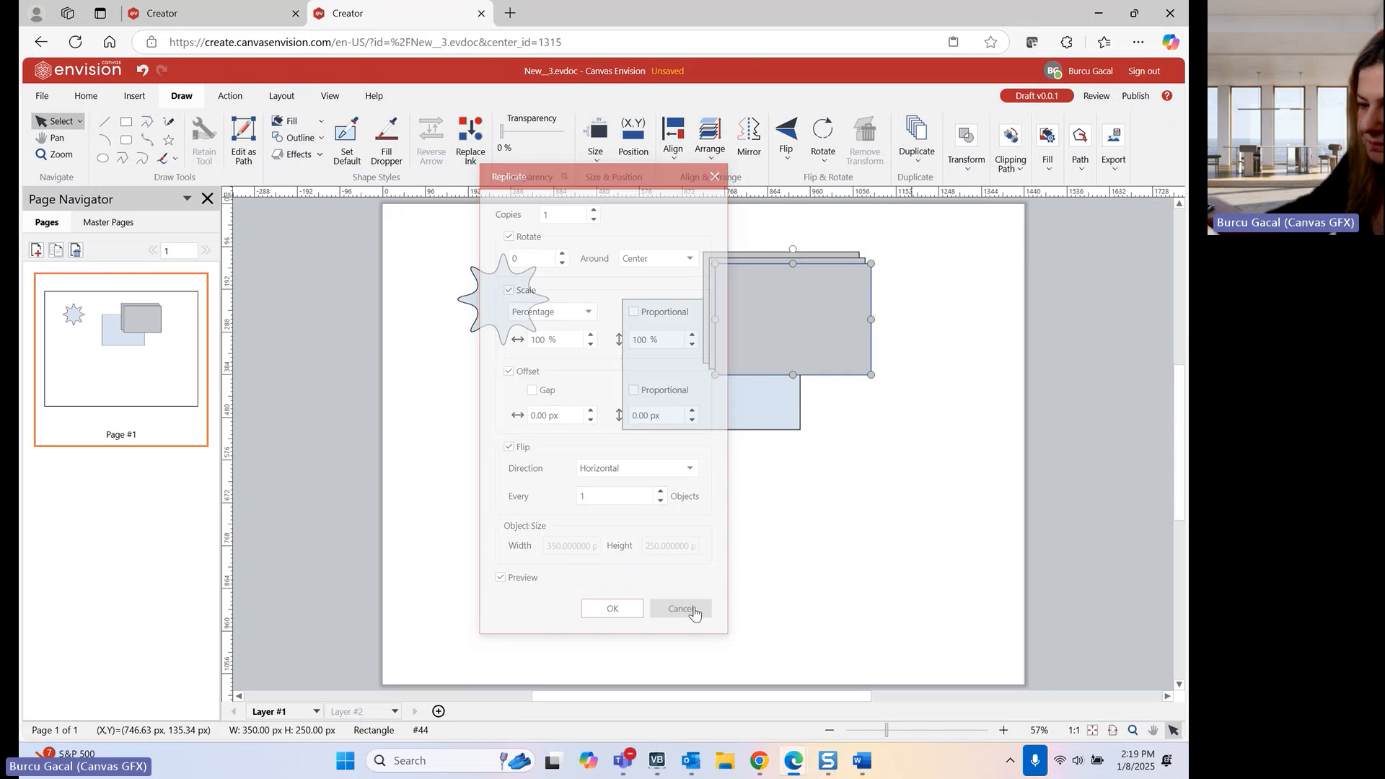
left_click(962, 170)
left_click(965, 169)
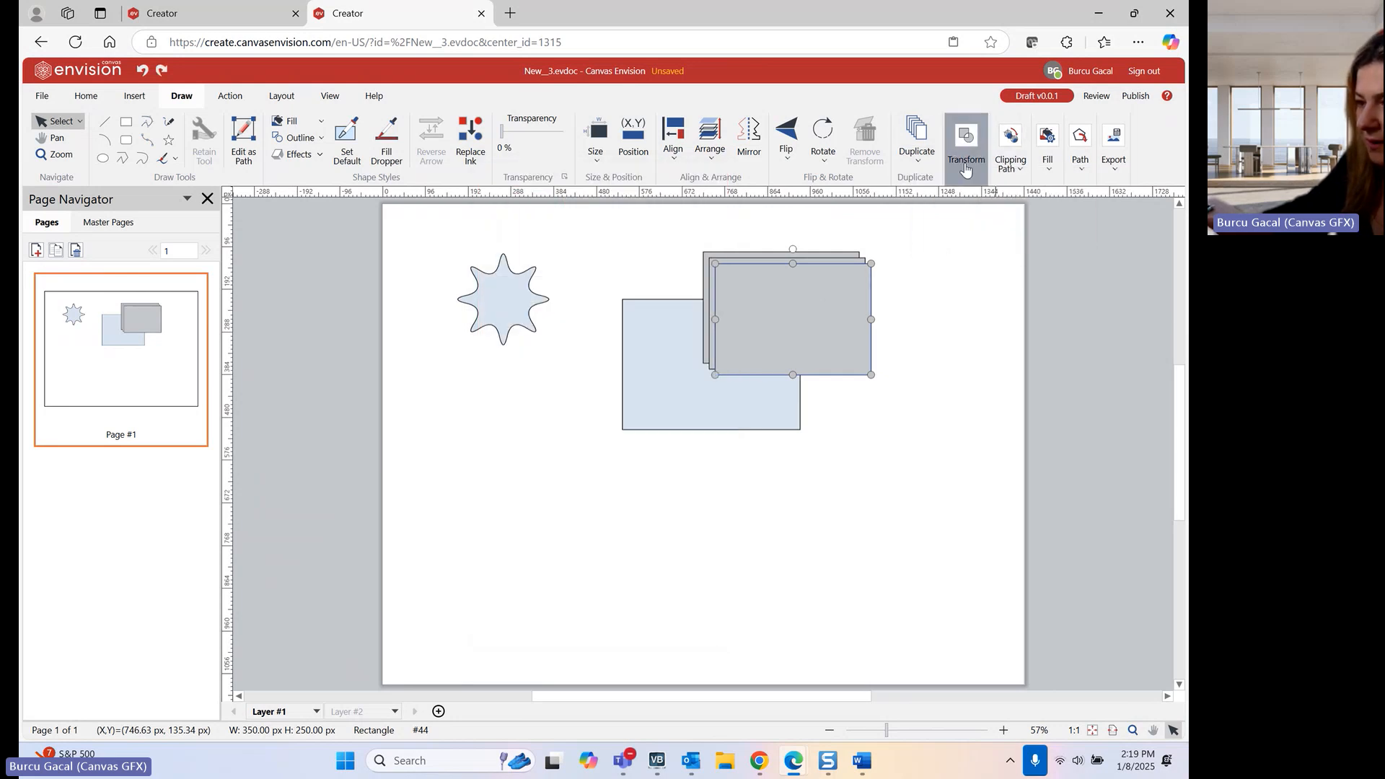
left_click(965, 170)
- Move the front gray rectangle down and to the right off the stack, and delete the other two gray rectangles
left_click(755, 341)
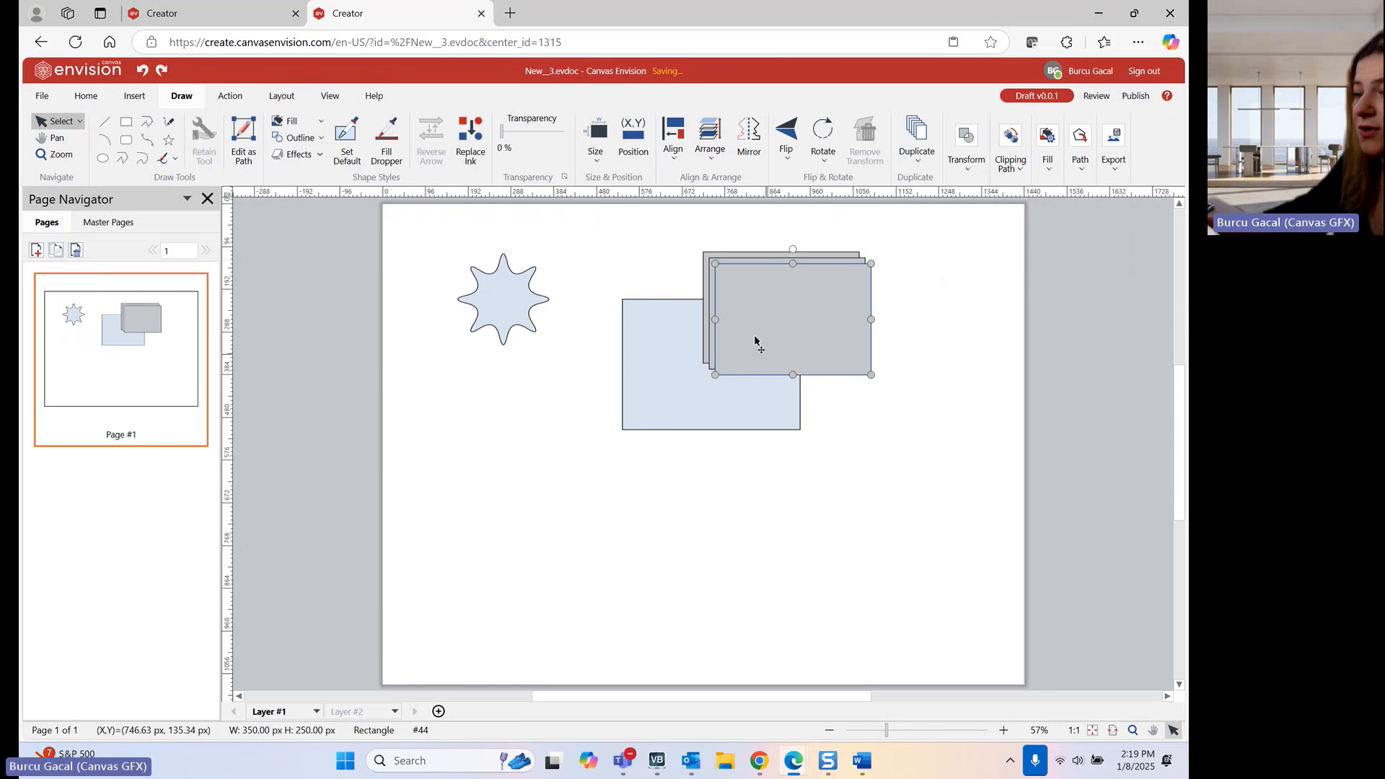
left_click(894, 411)
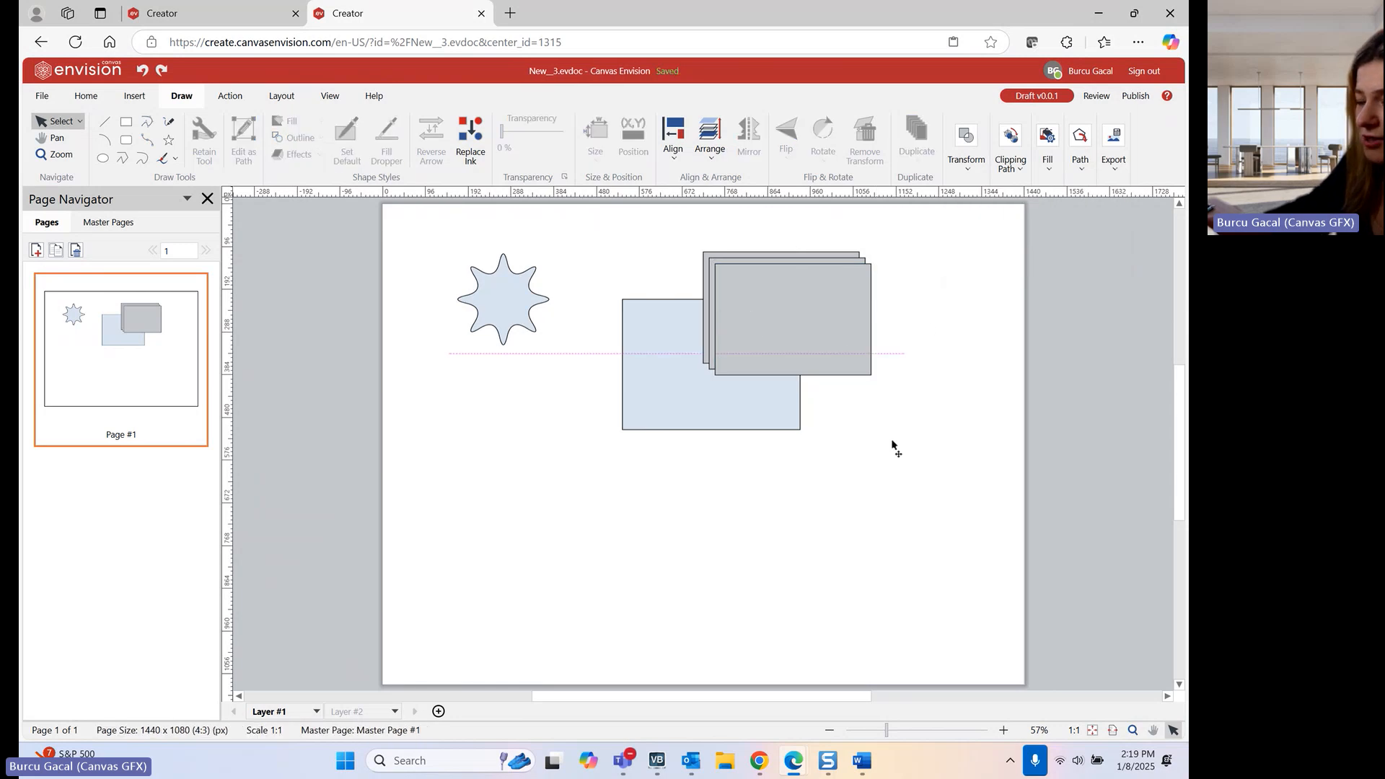
left_click_drag(892, 445, 891, 447)
left_click_drag(838, 323, 971, 298)
key("Delete")
left_click(821, 314)
key("Delete")
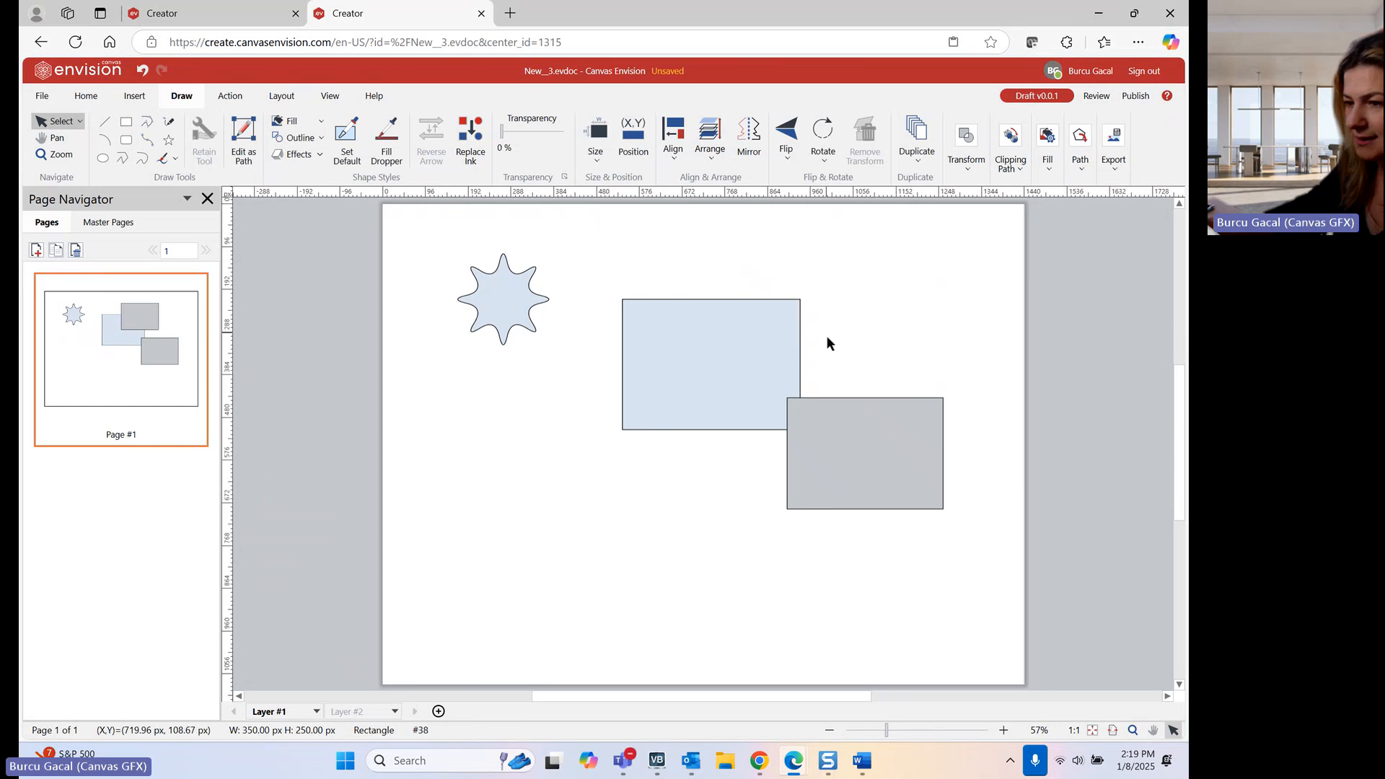
- Move the gray rectangle over the light blue rectangle's lower-right corner and merge both into one shape with Visual Combine
left_click(746, 371)
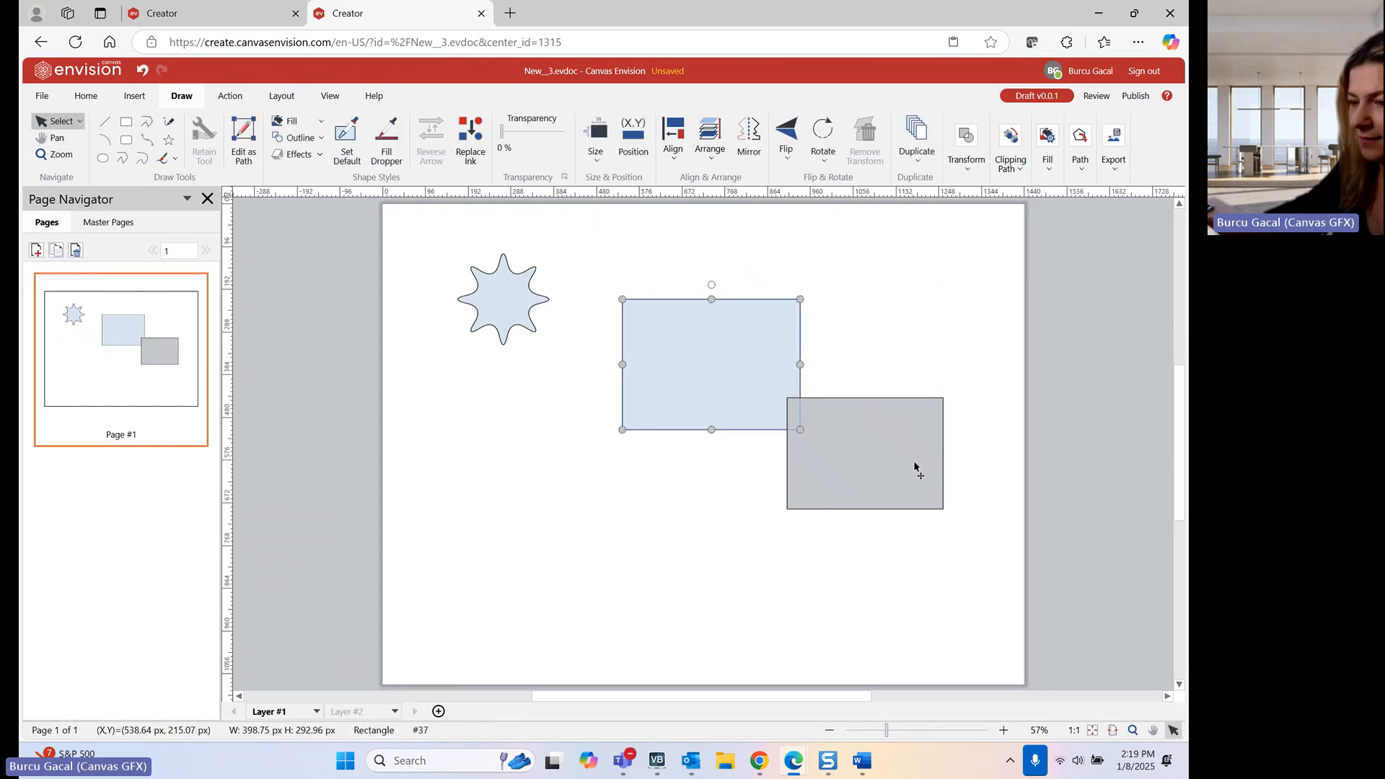
left_click_drag(915, 468, 864, 444)
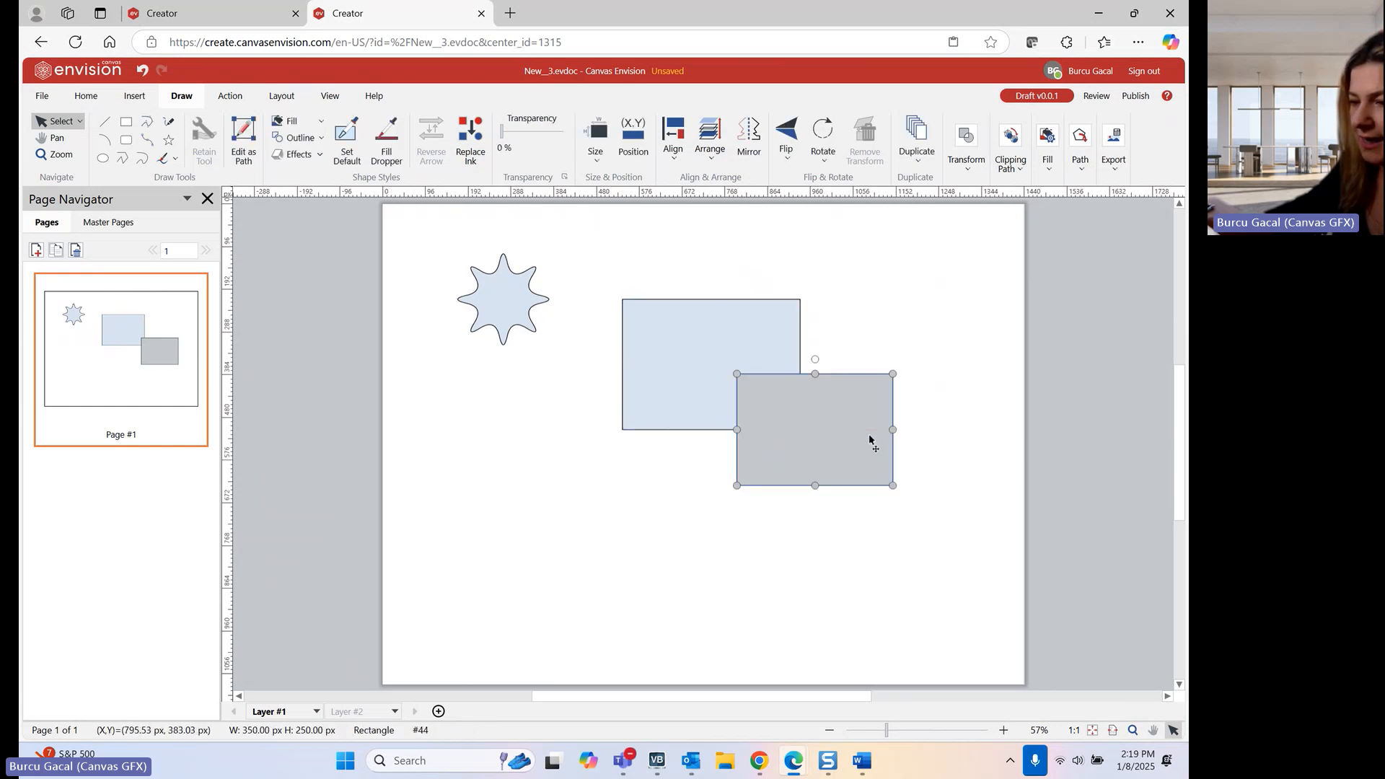
left_click(677, 367, "shift")
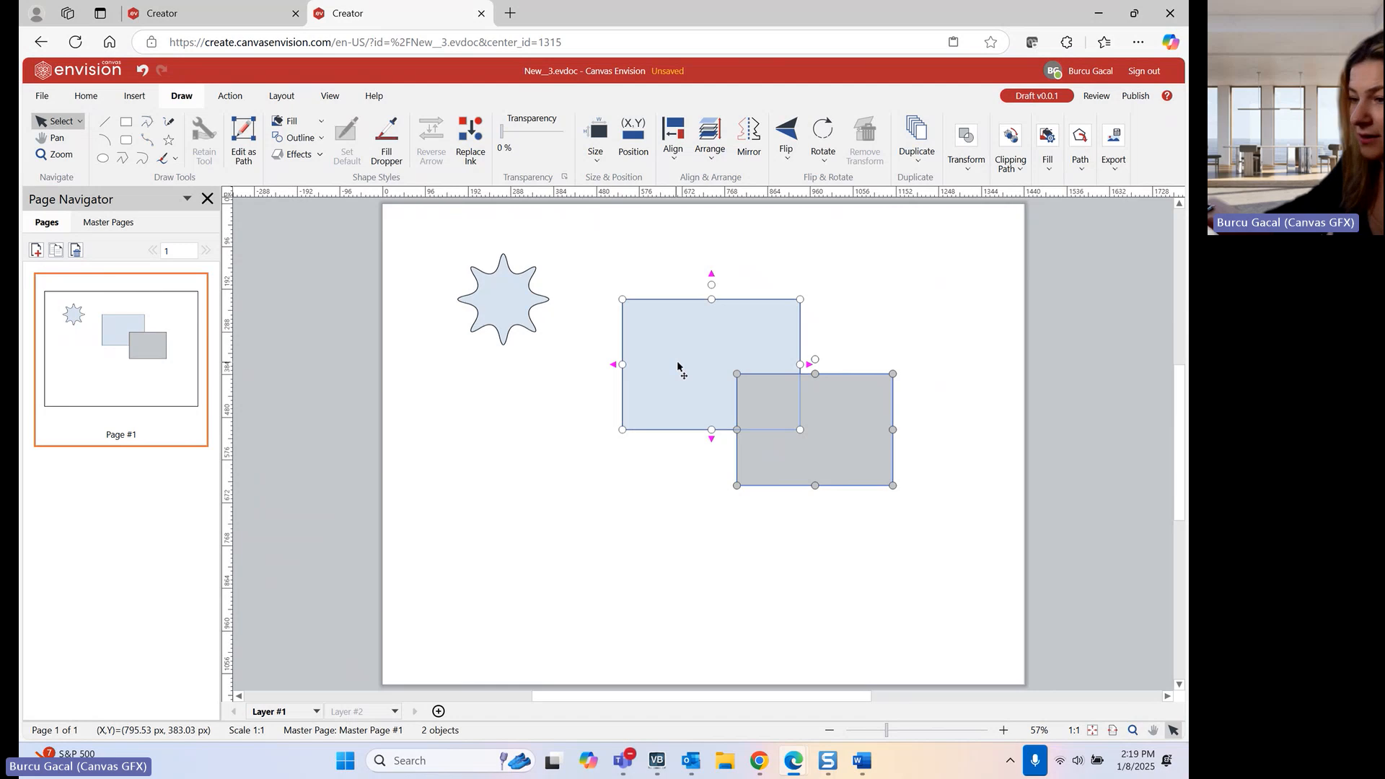
left_click(973, 165)
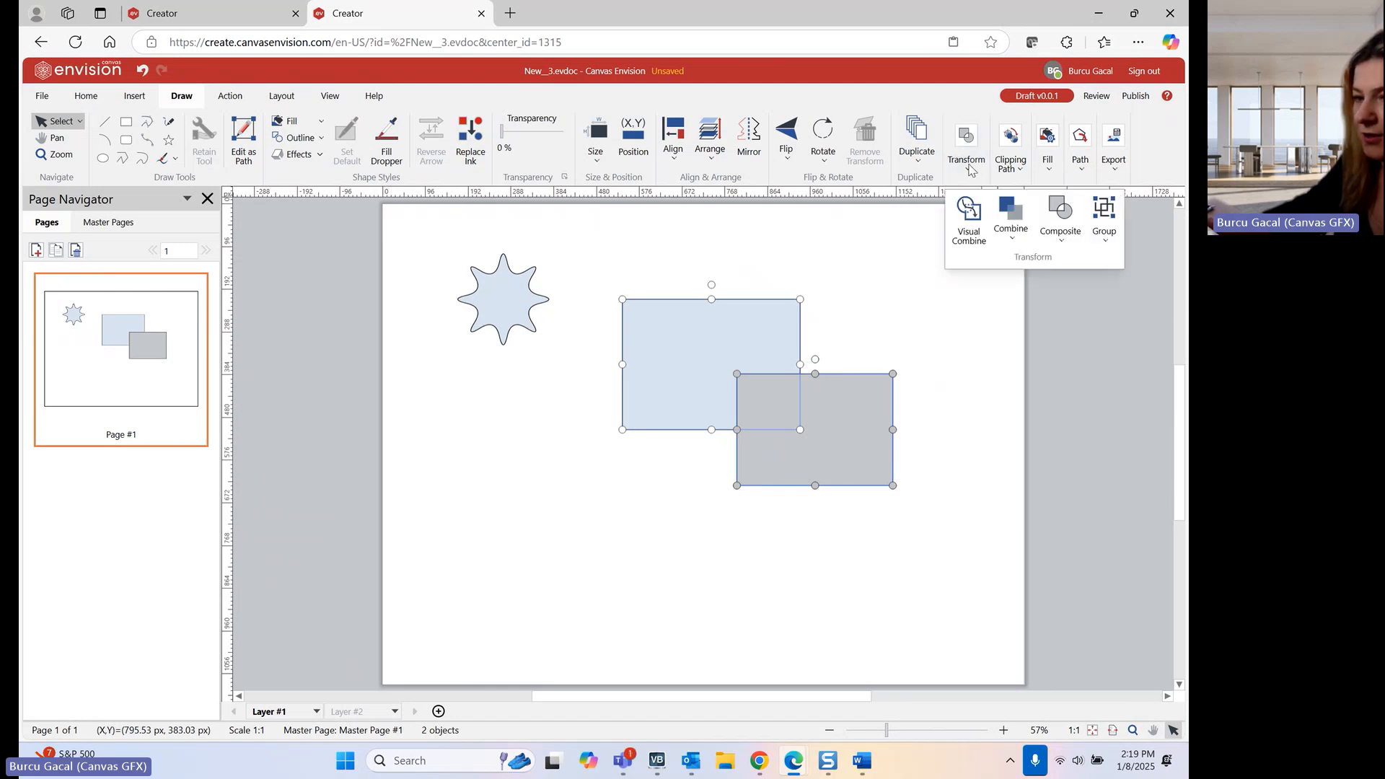
left_click(968, 217)
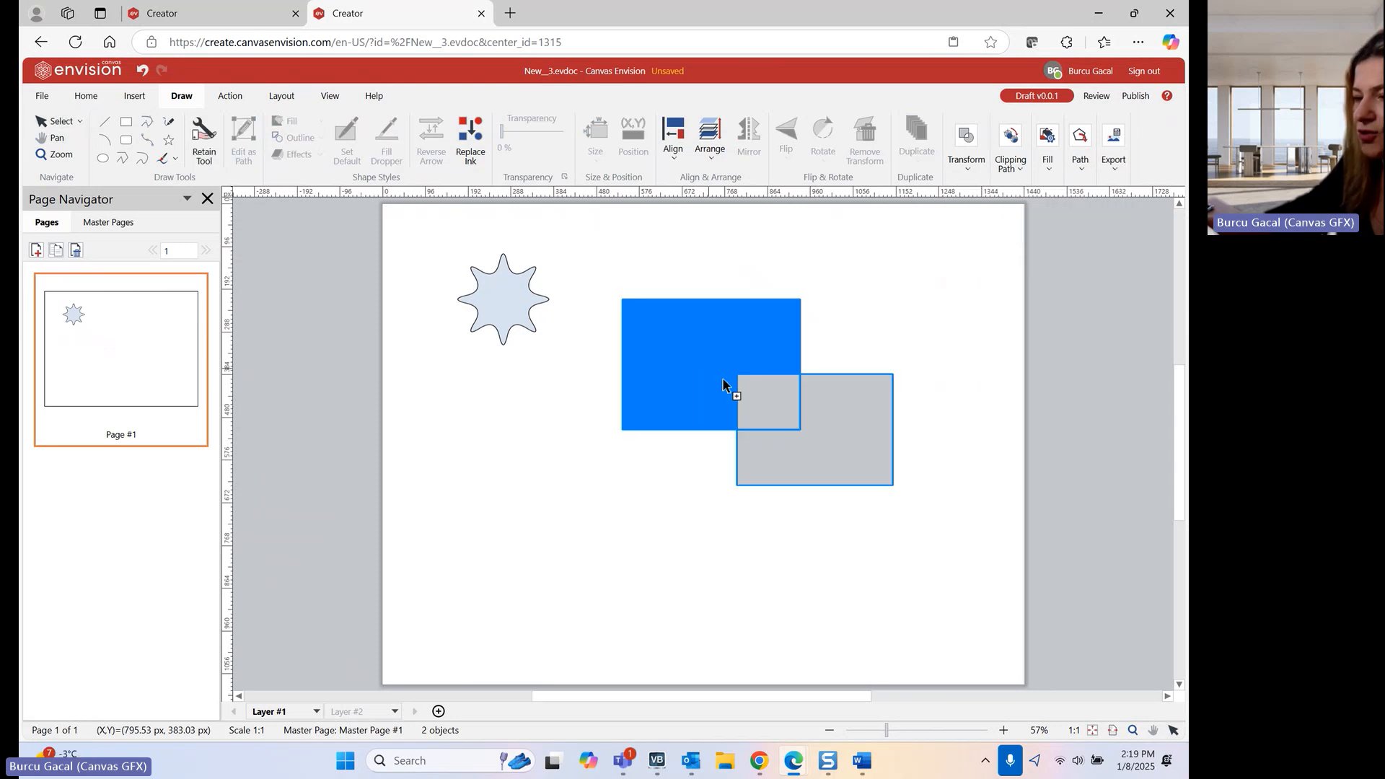
left_click_drag(721, 379, 881, 467)
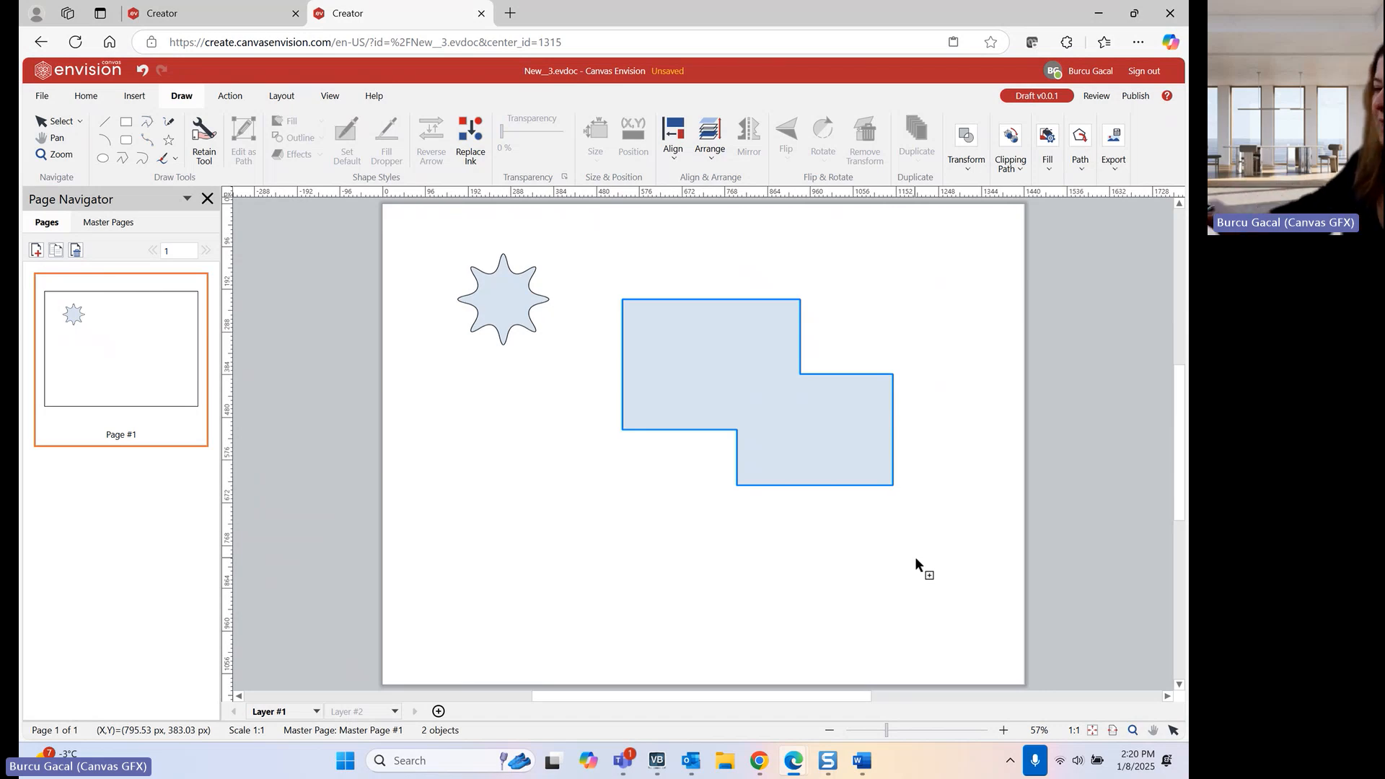
key("Escape")
- Edit the combined shape as a path, moving its upper-right inner corner point outward to form a sloped corner
right_click(833, 441)
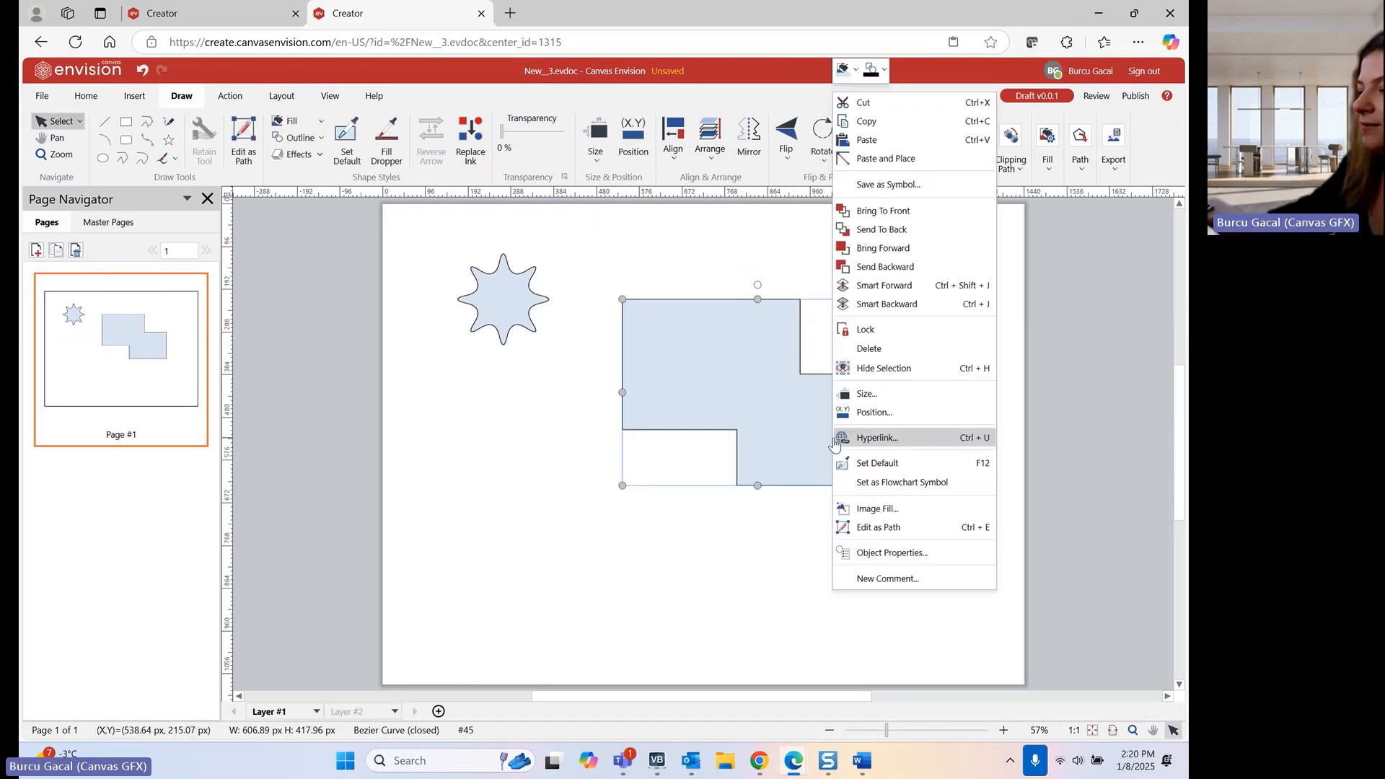
left_click(892, 532)
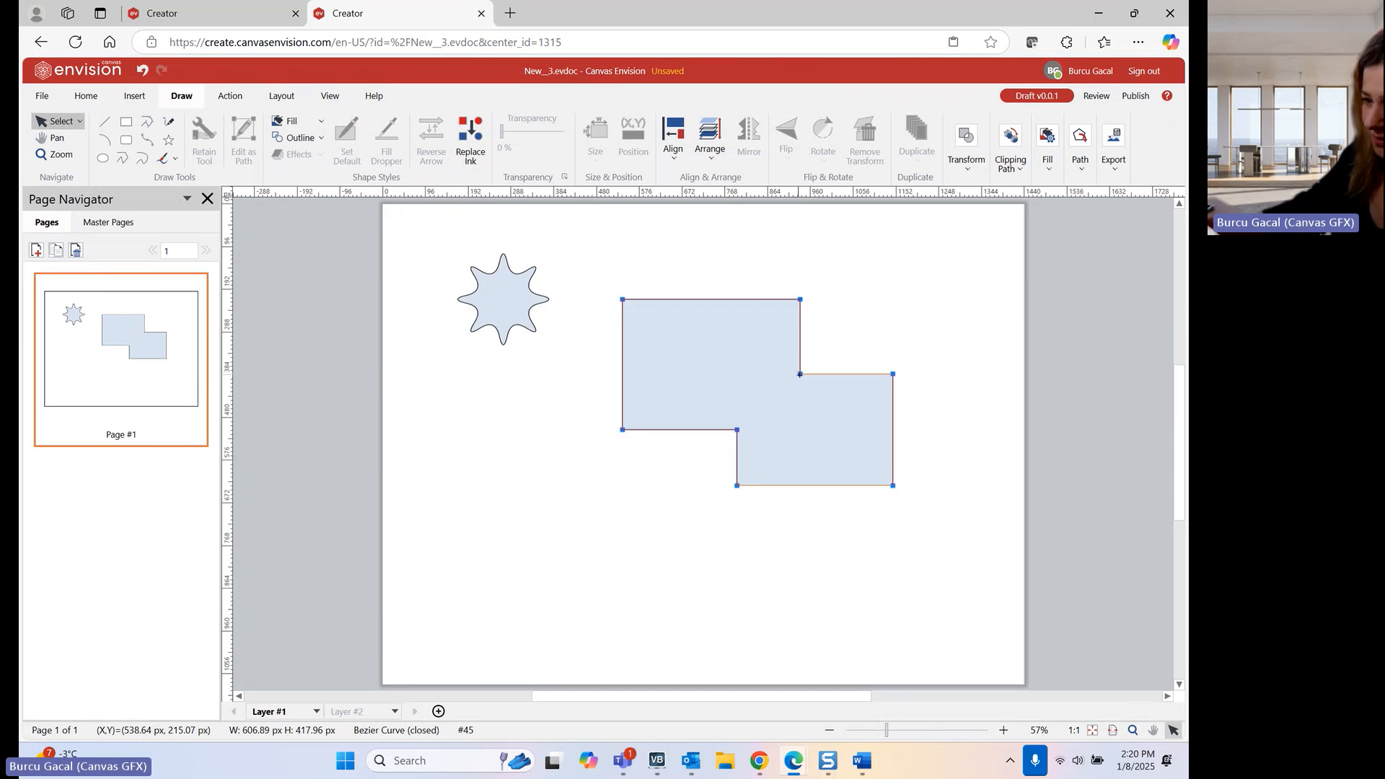
left_click_drag(802, 375, 874, 312)
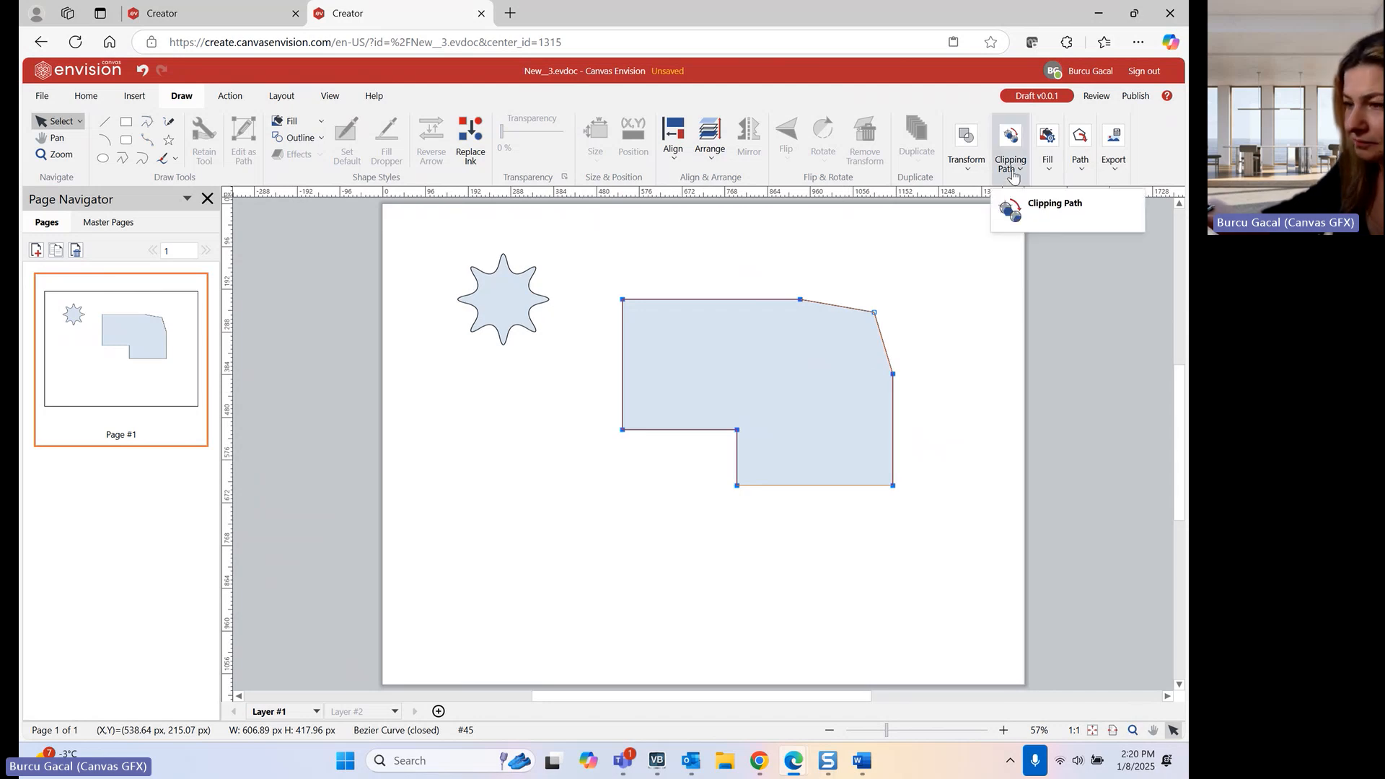
left_click(978, 165)
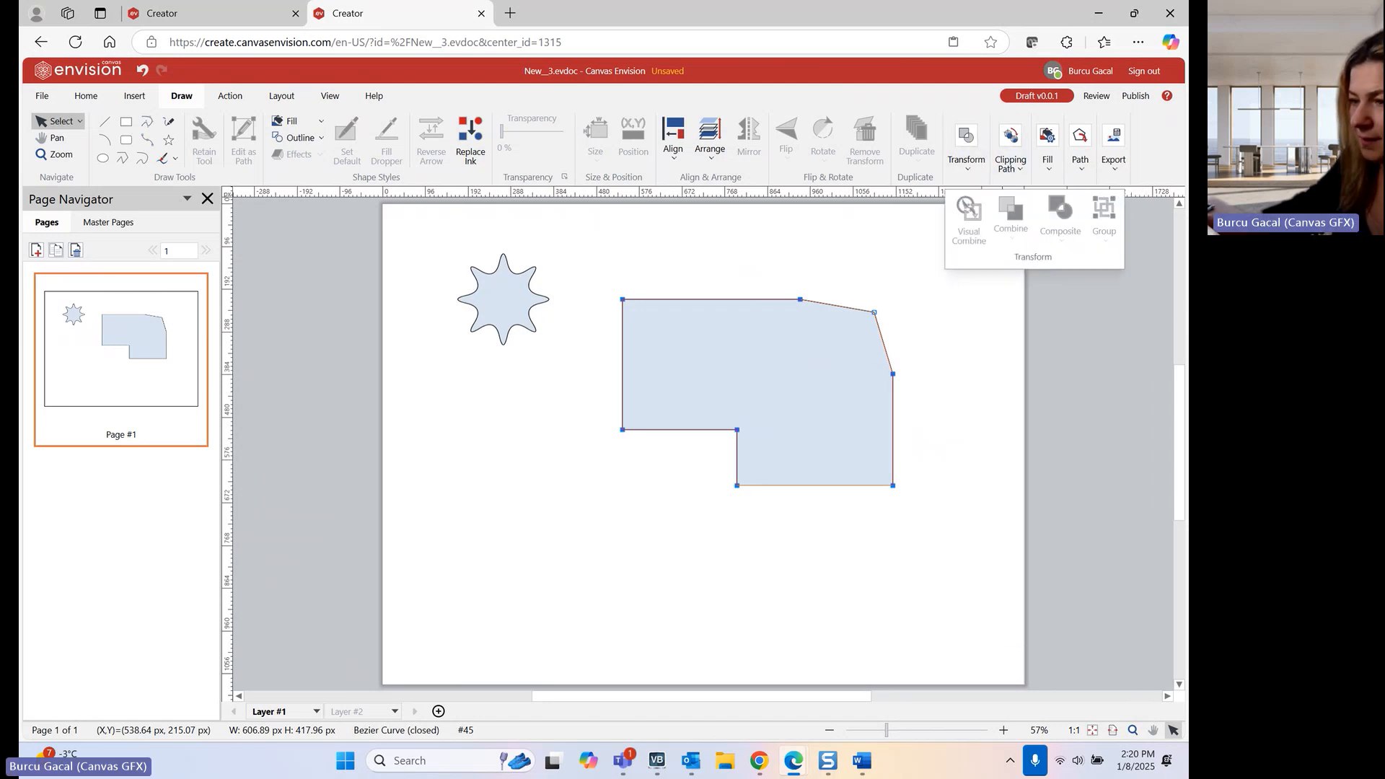
left_click(750, 372)
left_click(752, 462)
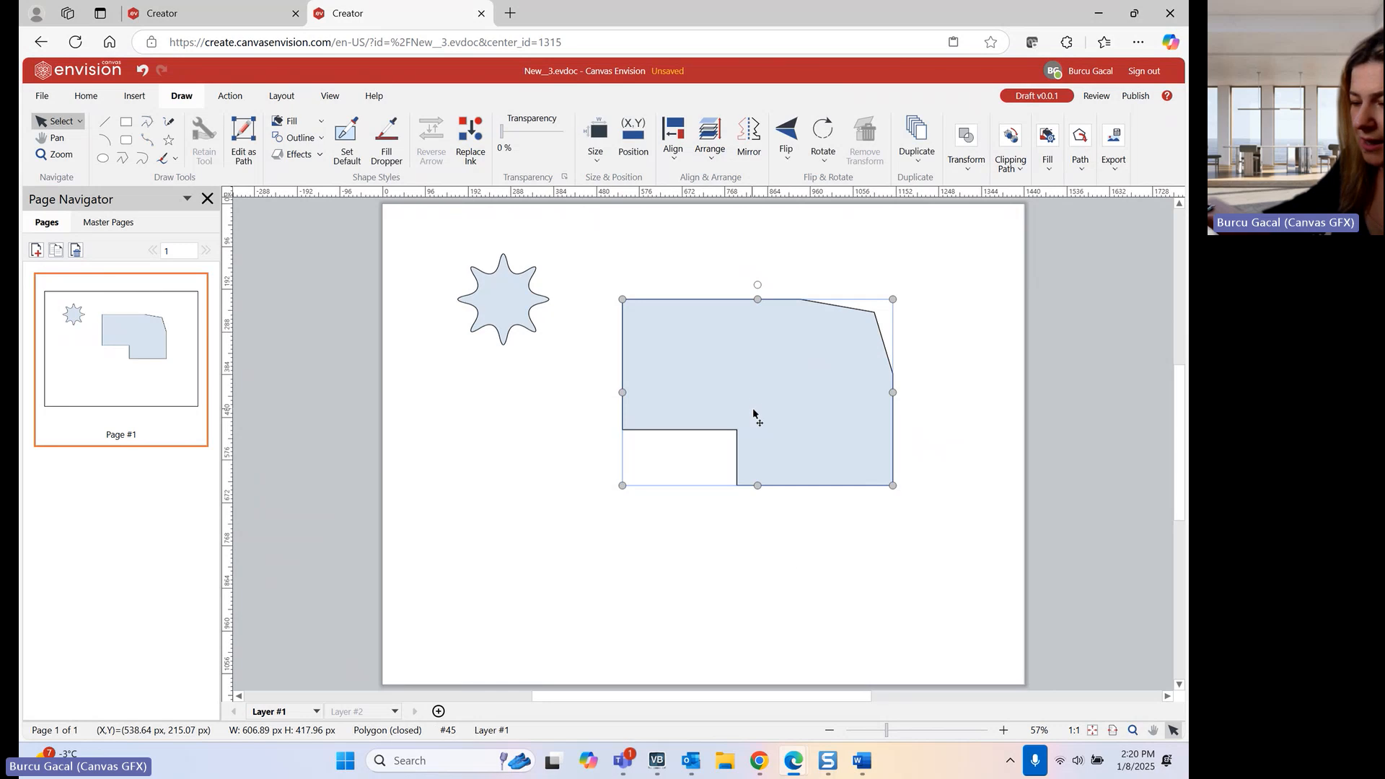
- Select the star together with the polygon and examine the grouping, arranging and sizing commands available for the two objects
left_click(512, 310, "shift")
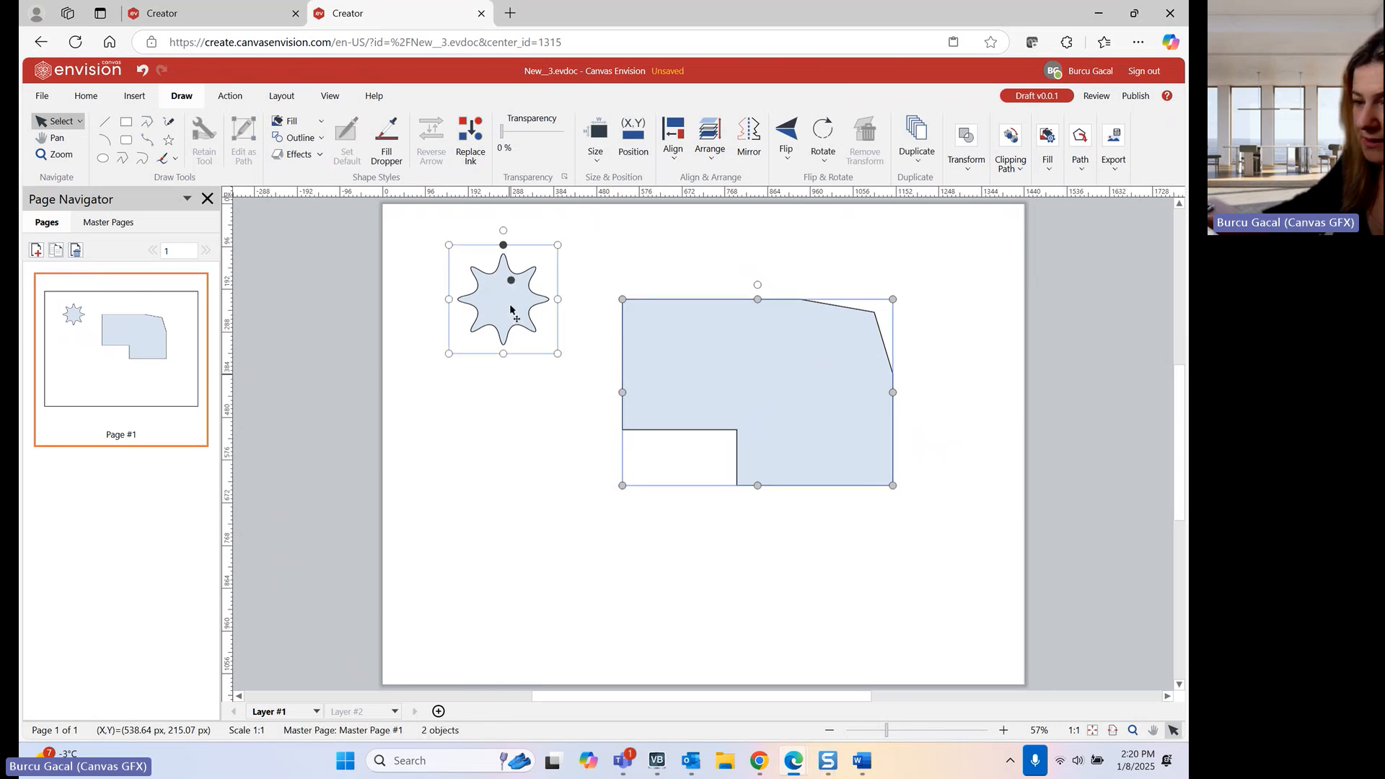
left_click(967, 148)
left_click(1103, 231)
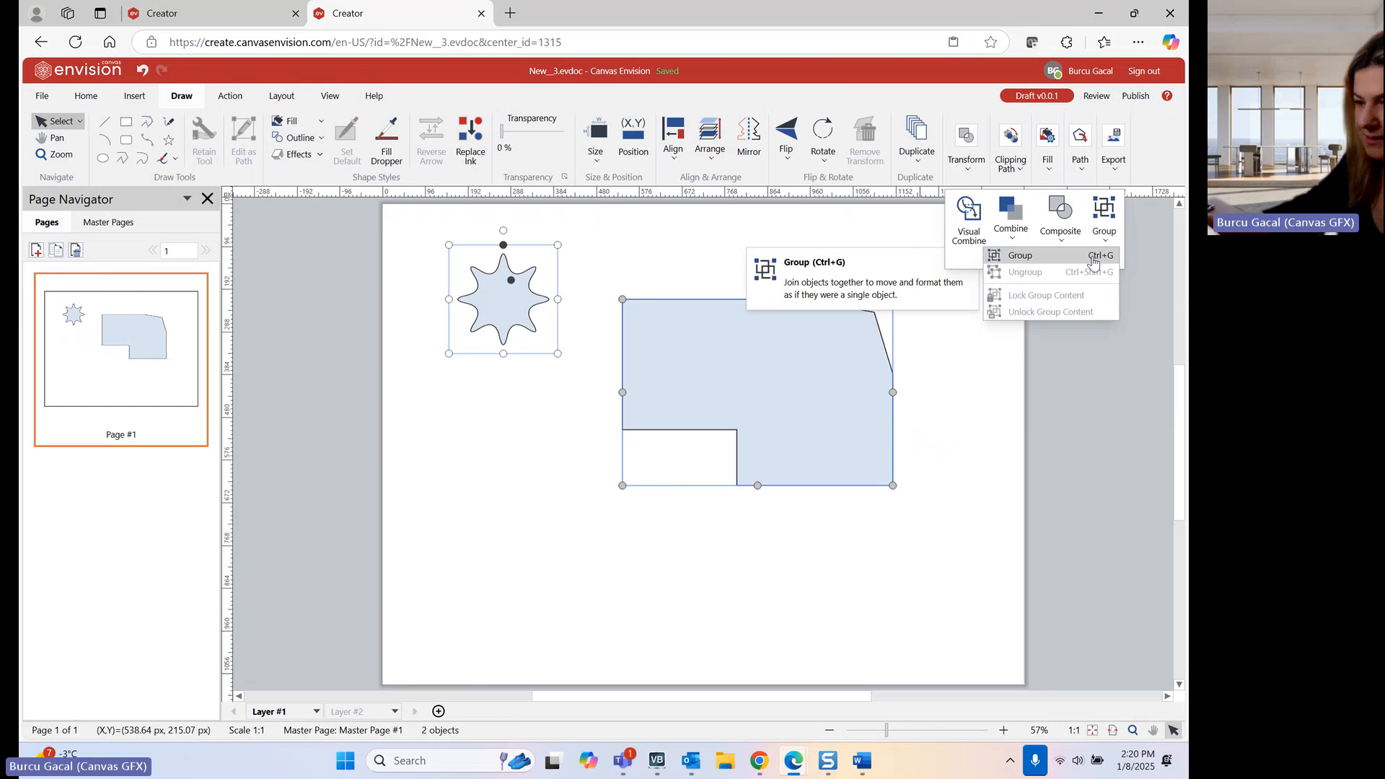
right_click(678, 393)
left_click(572, 363)
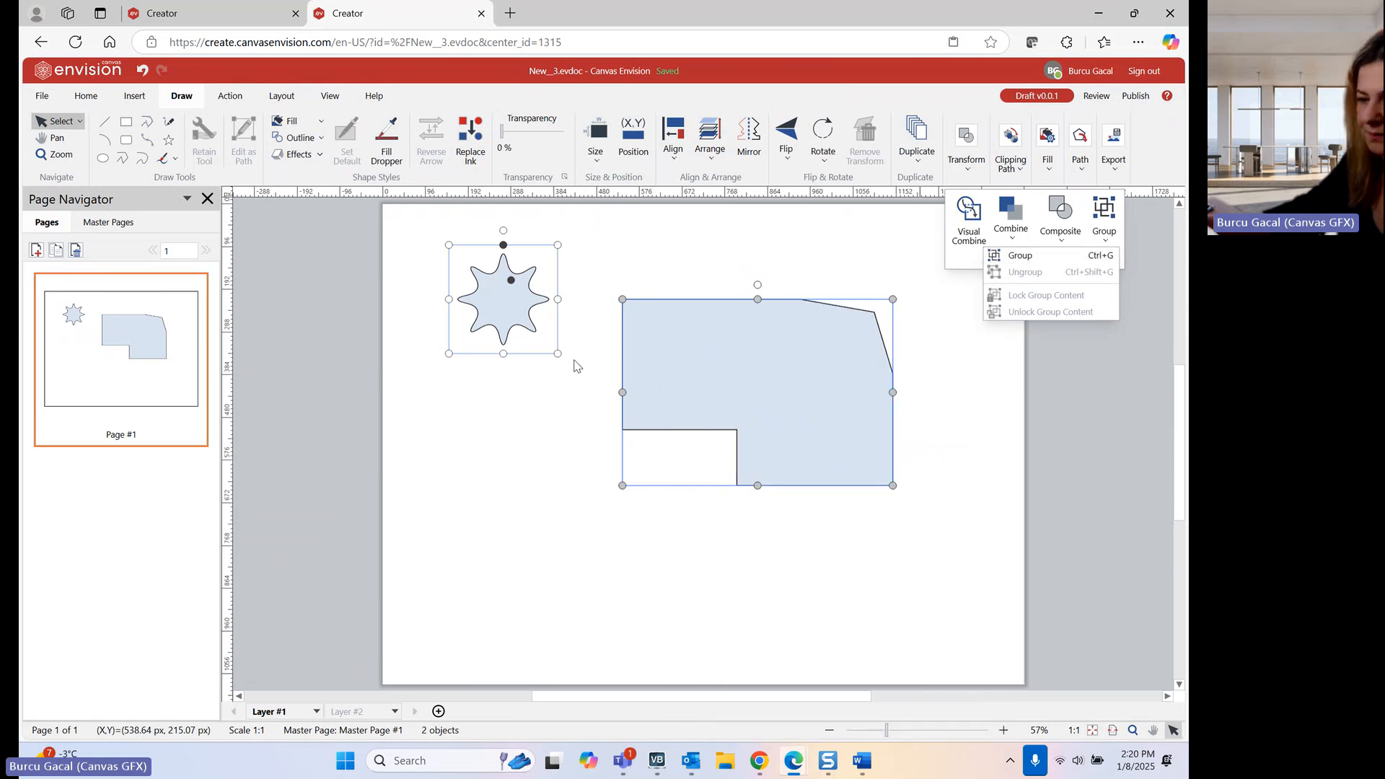
left_click(687, 247)
right_click(649, 386)
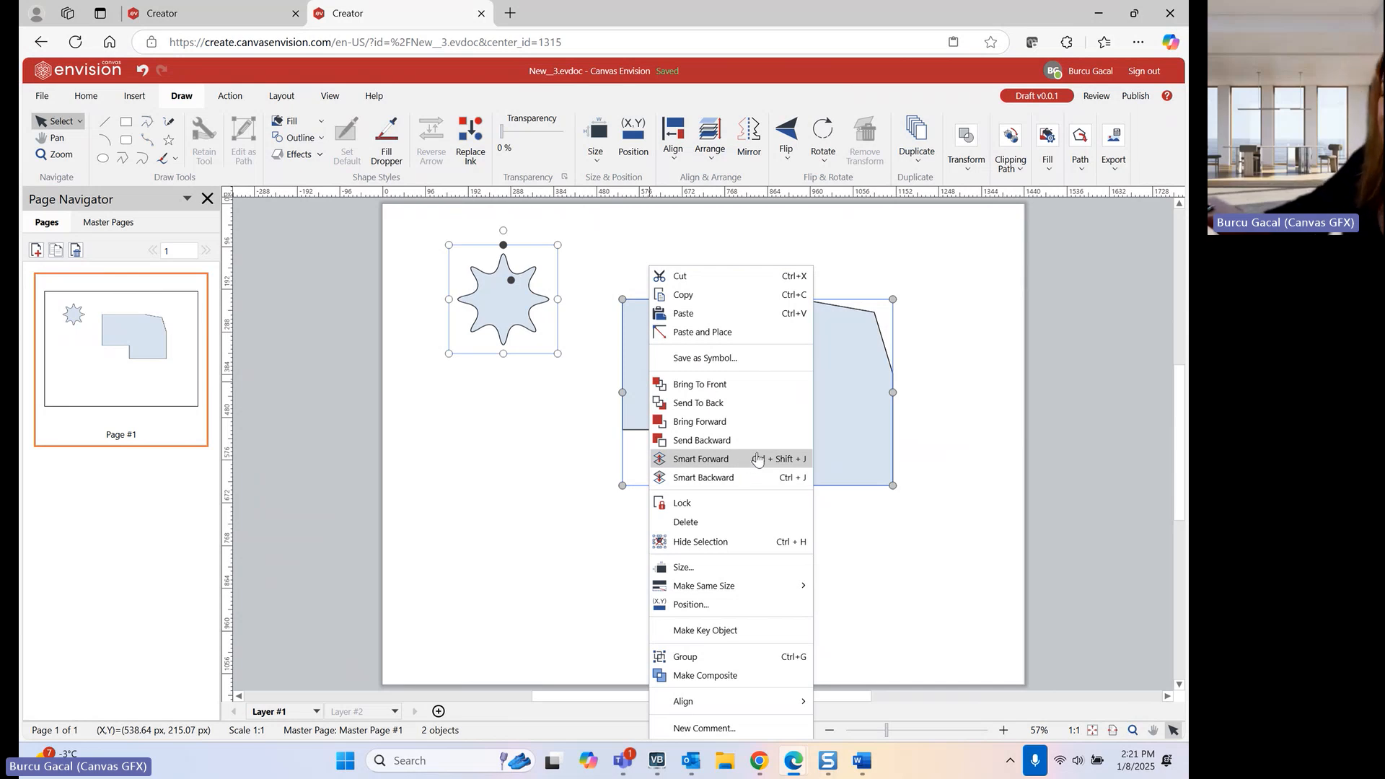
mouse_move(724, 713)
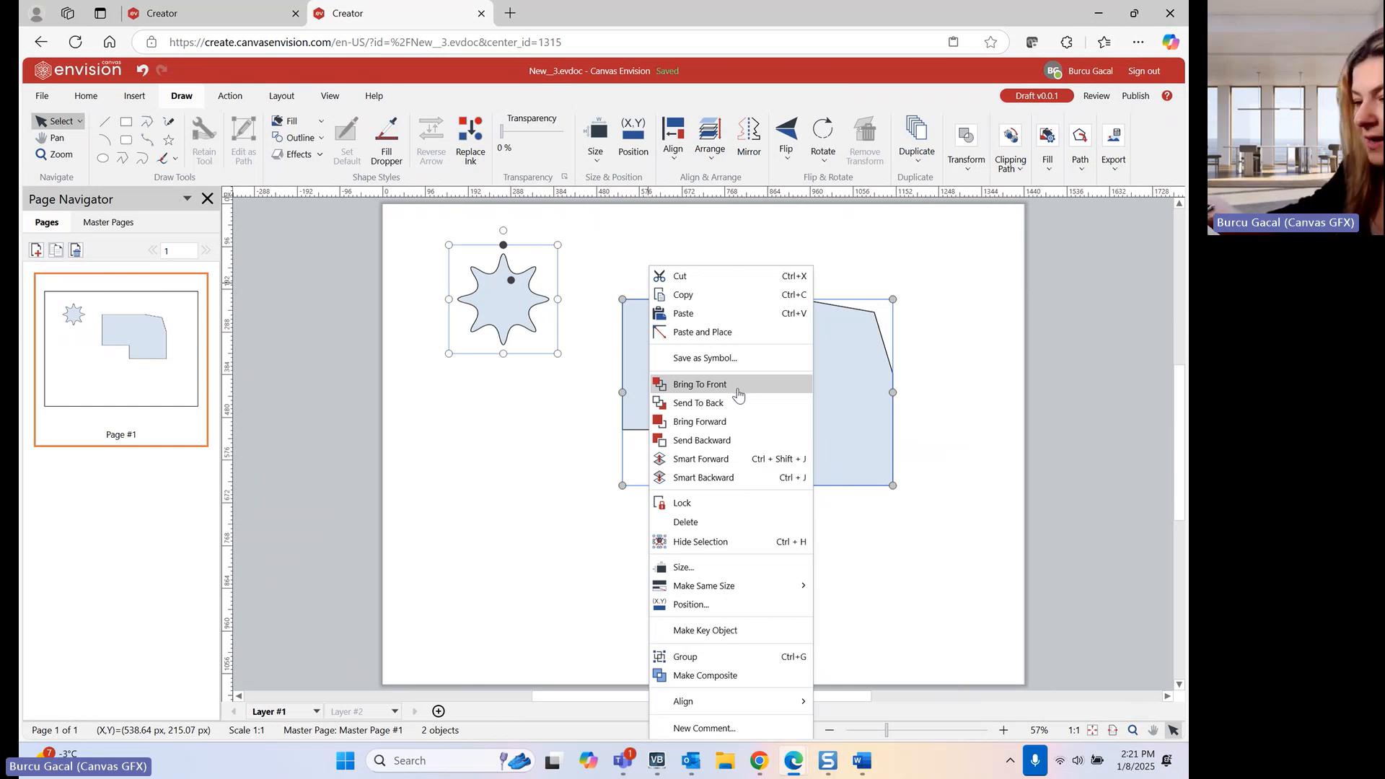
mouse_move(712, 590)
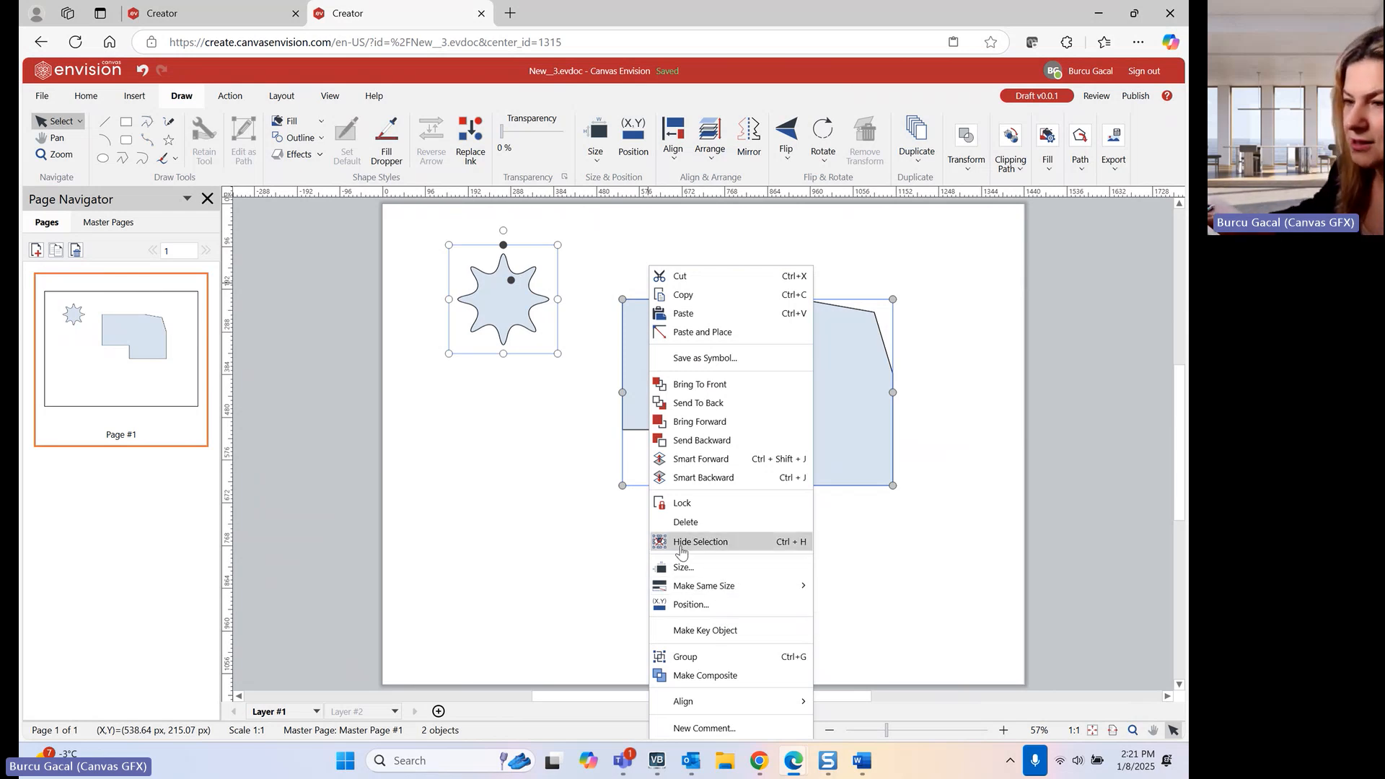
left_click(967, 431)
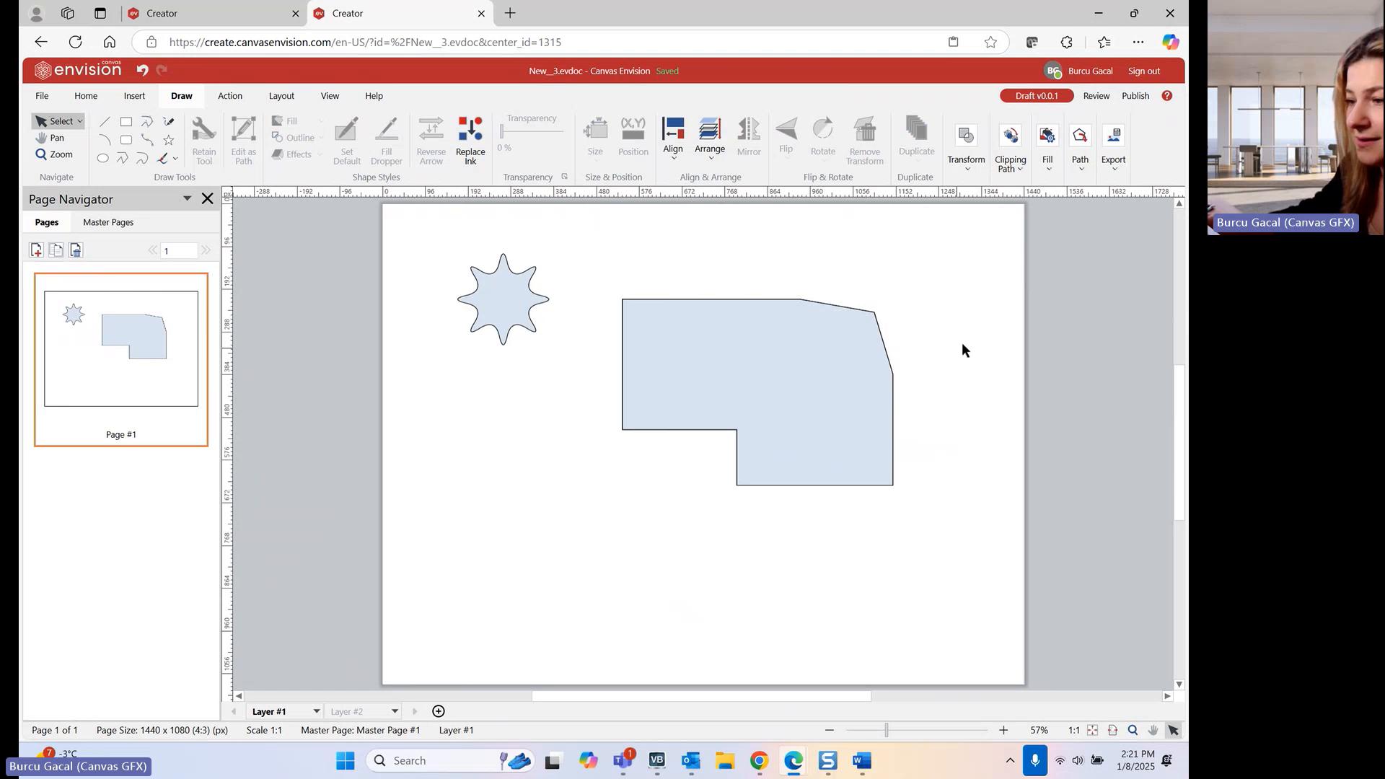
- Move the polygon to about (271, 228) px so it overlaps the star, and select both shapes
left_click_drag(825, 392, 713, 396)
left_click(494, 297, "shift")
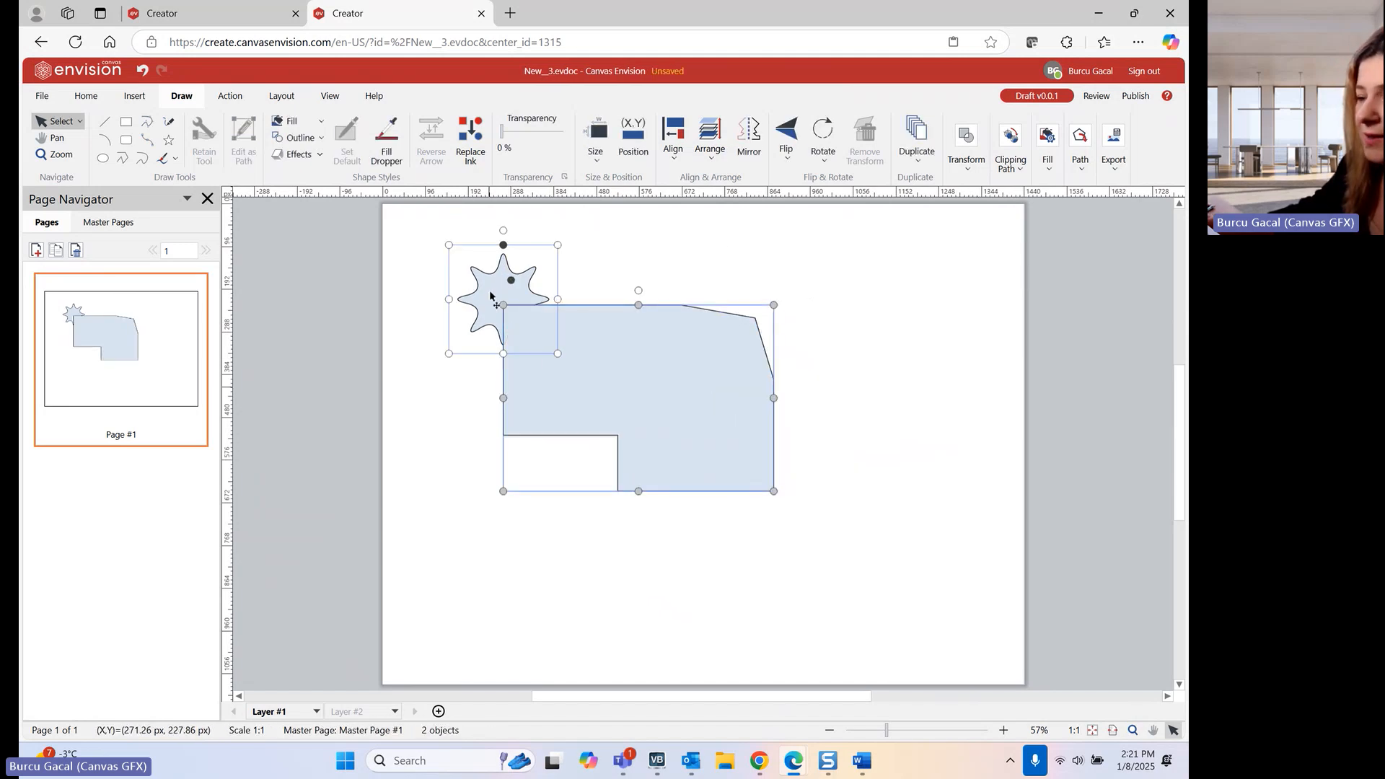
left_click(1118, 166)
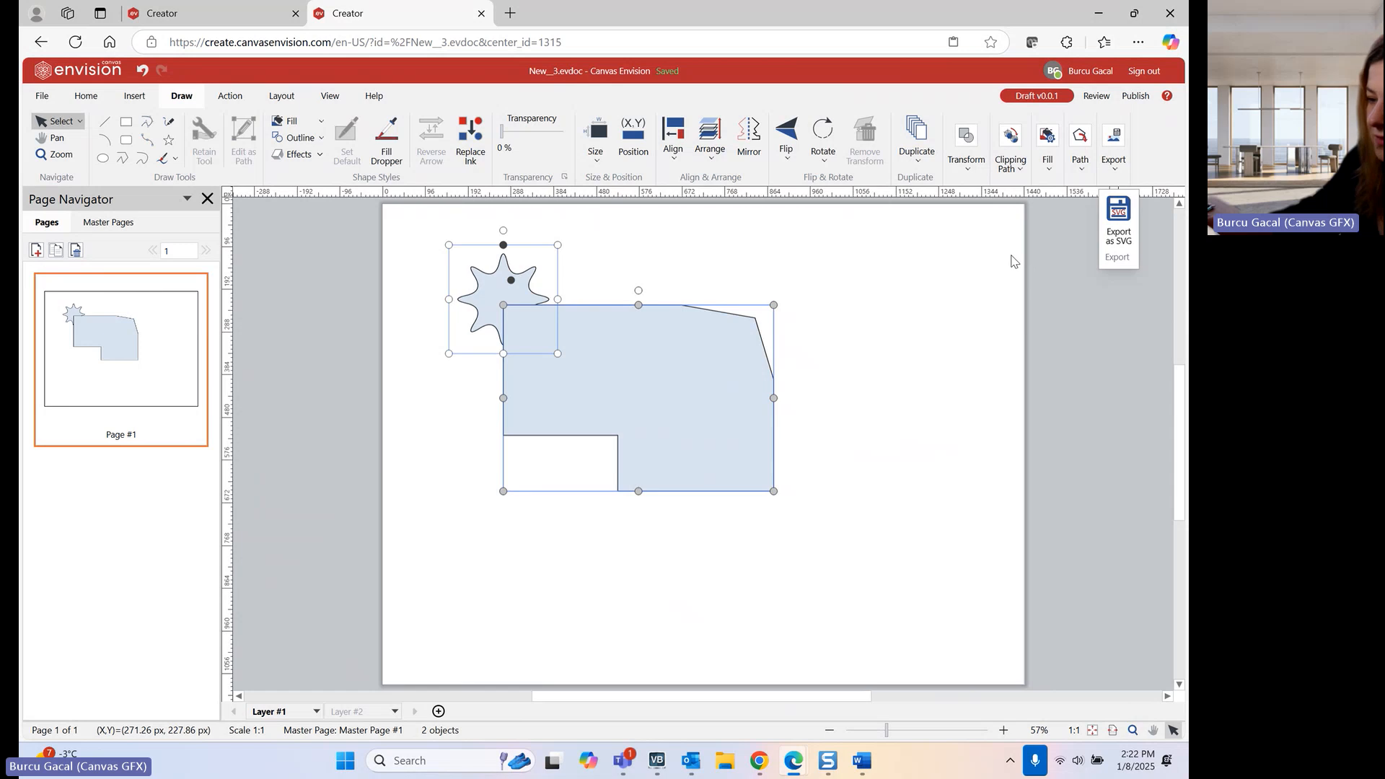
left_click(917, 250)
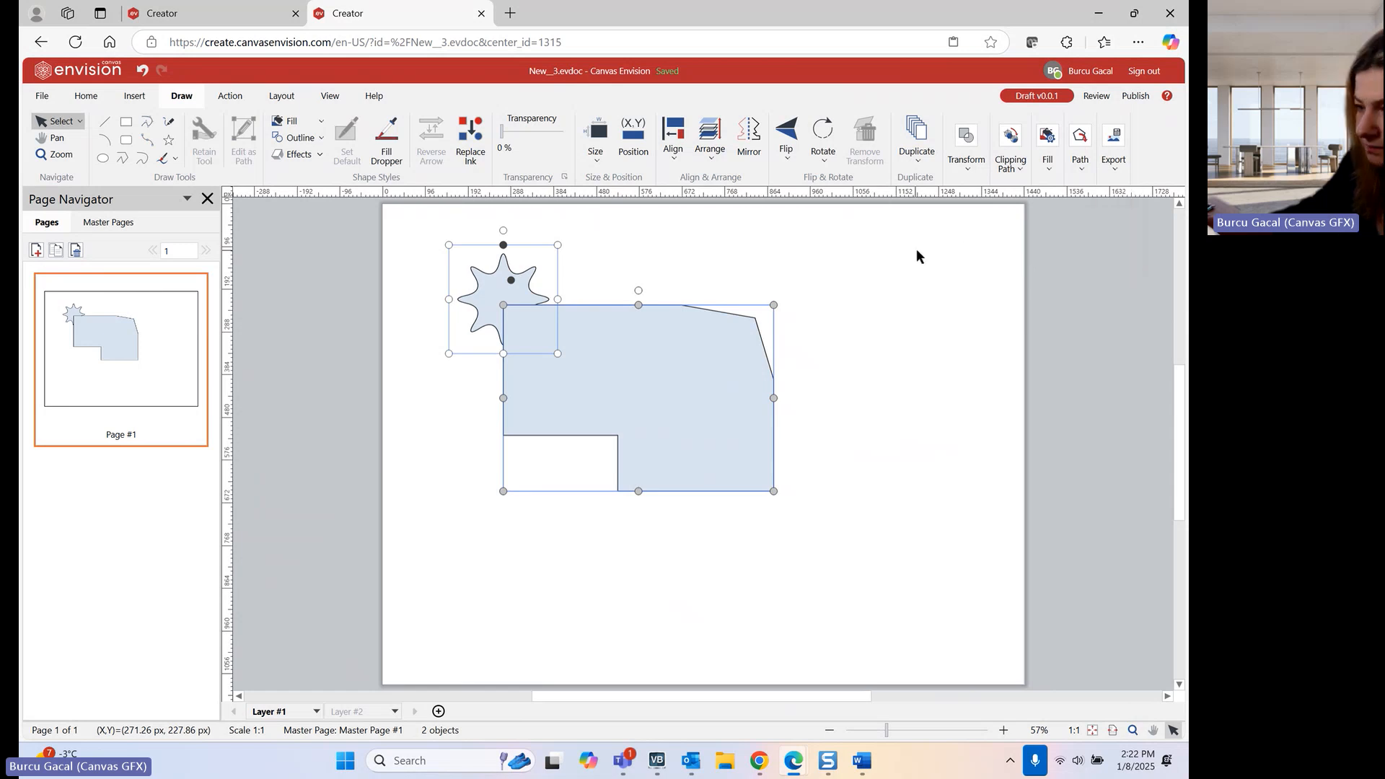
left_click(1047, 168)
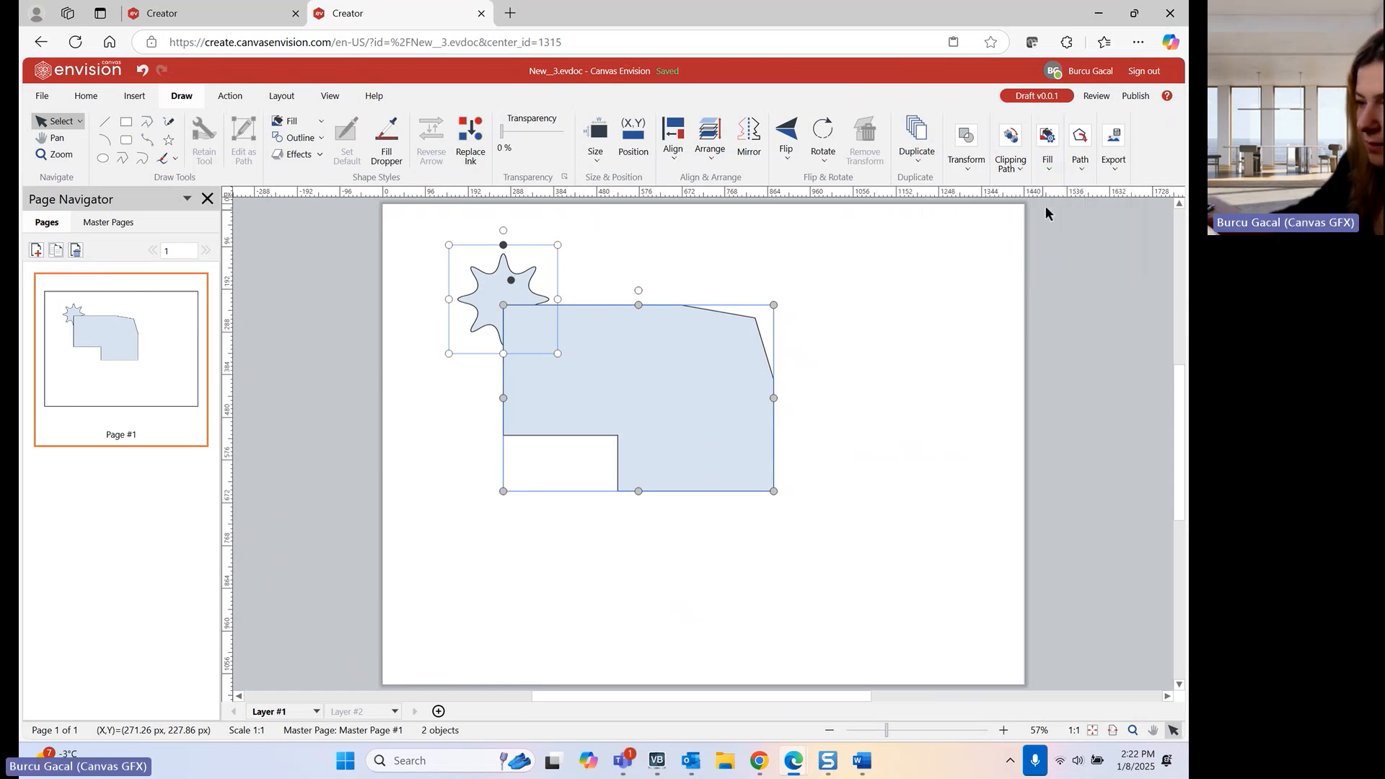
- Try to combine the selected star and polygon paths using Smart Join with a tolerance of 0.13 px
left_click(1080, 168)
left_click(1089, 210)
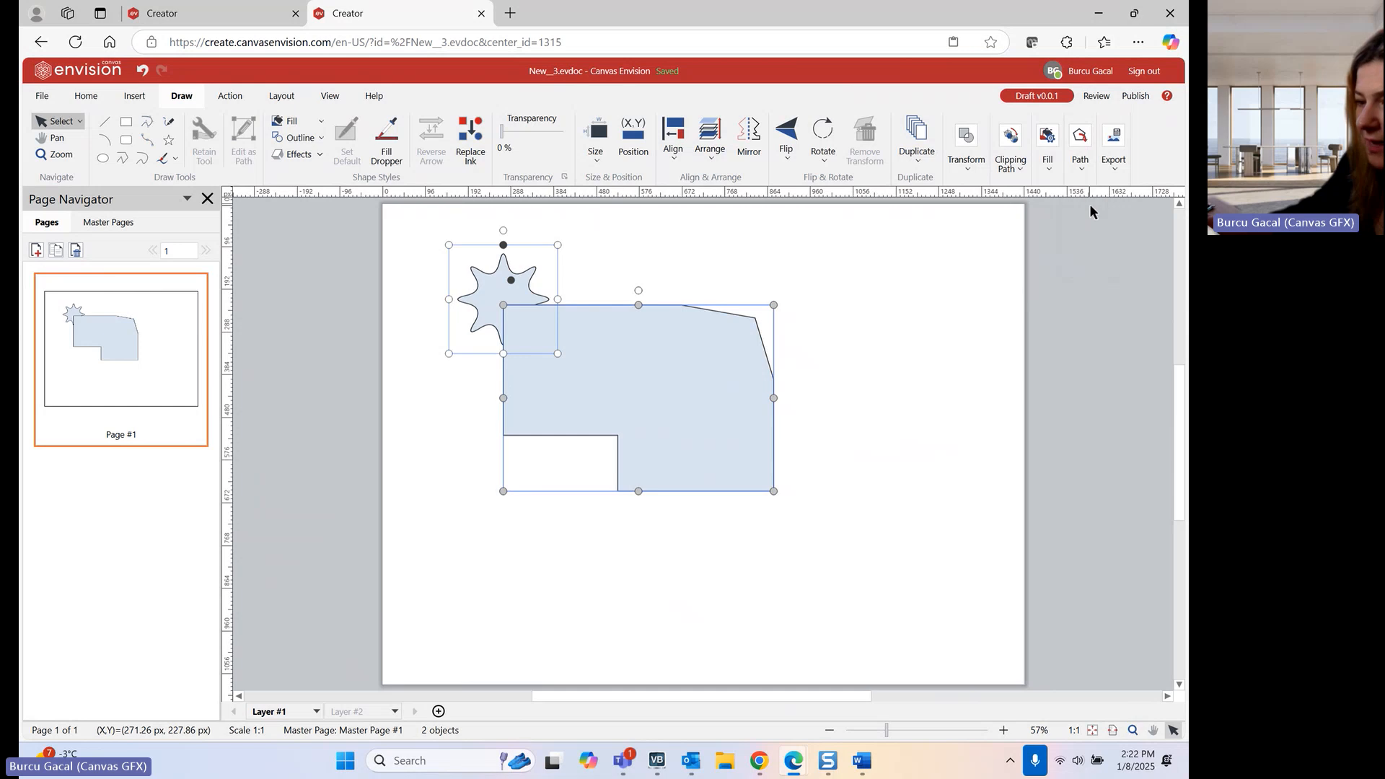
left_click(1082, 170)
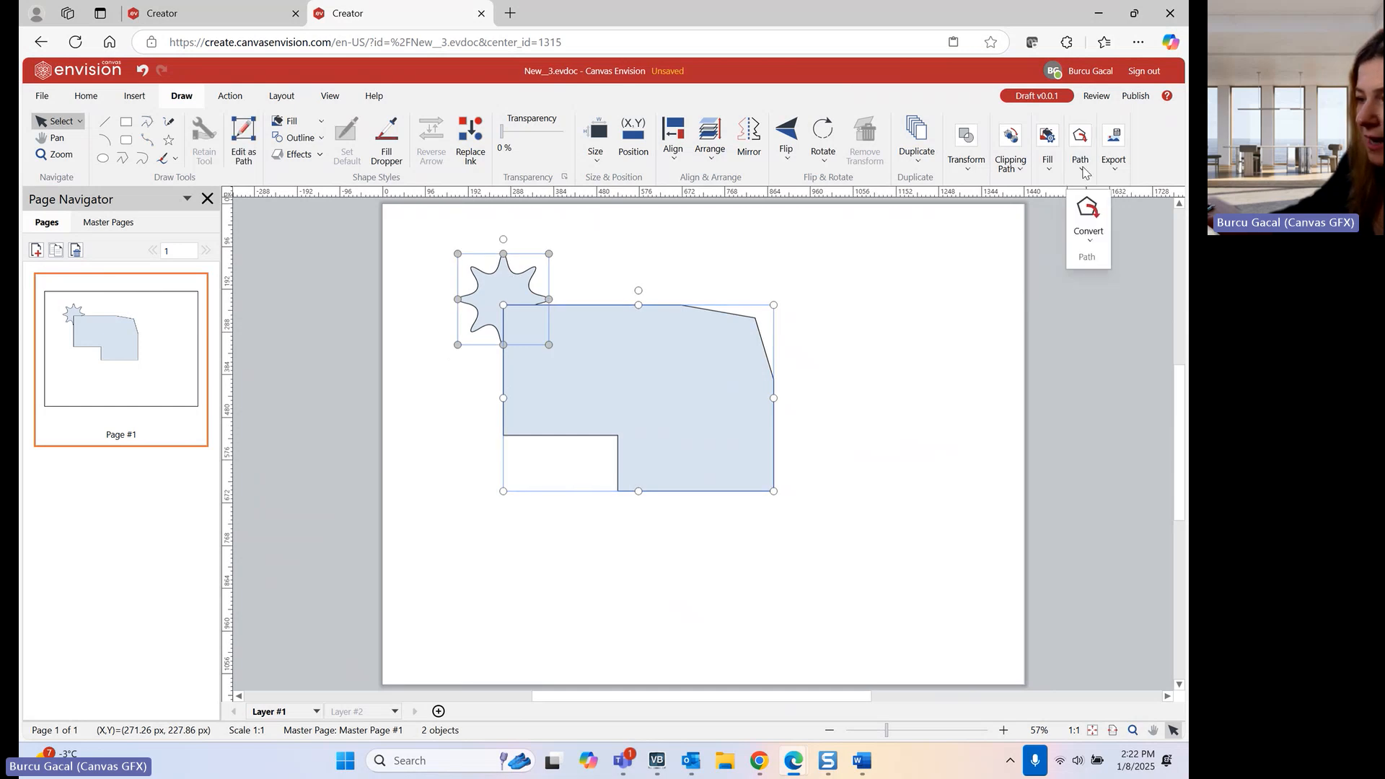
left_click(1088, 239)
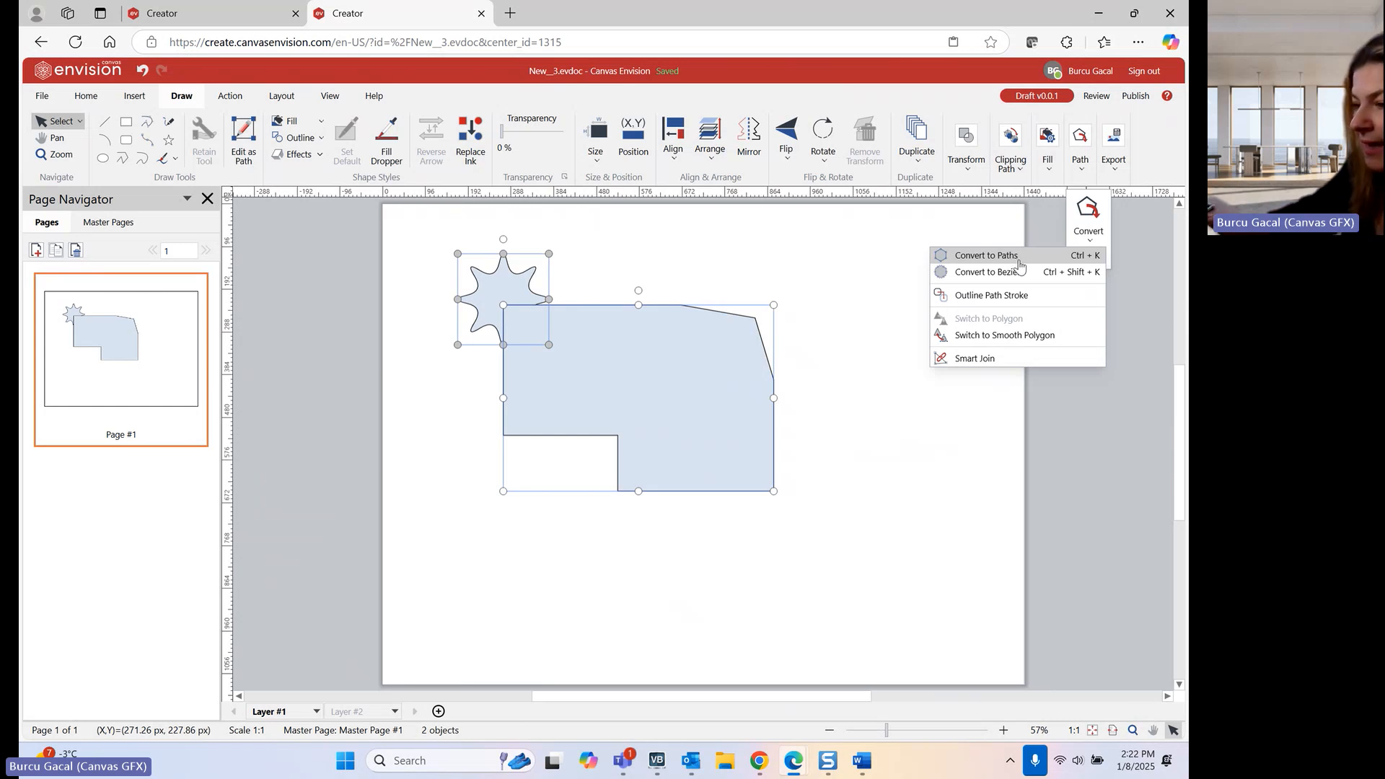
left_click(1017, 361)
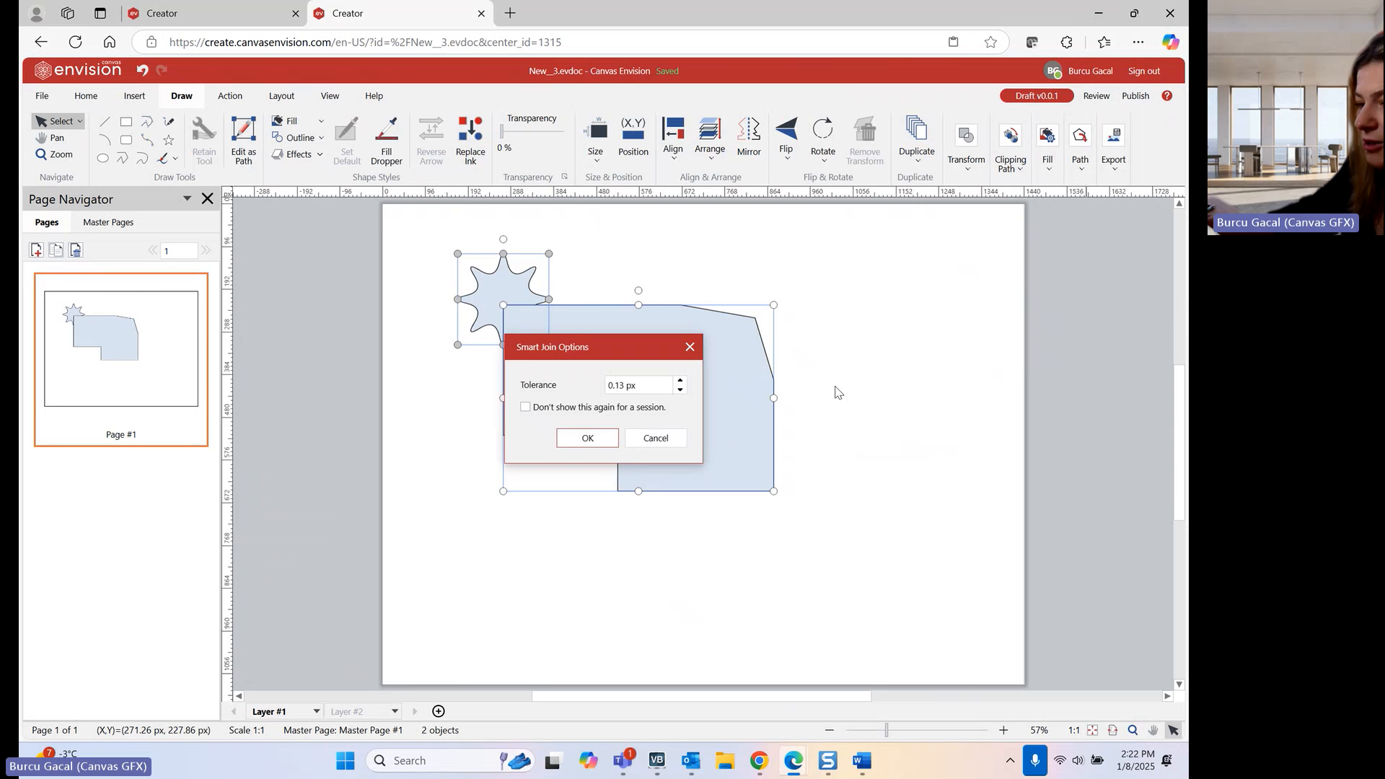
left_click_drag(619, 353, 716, 280)
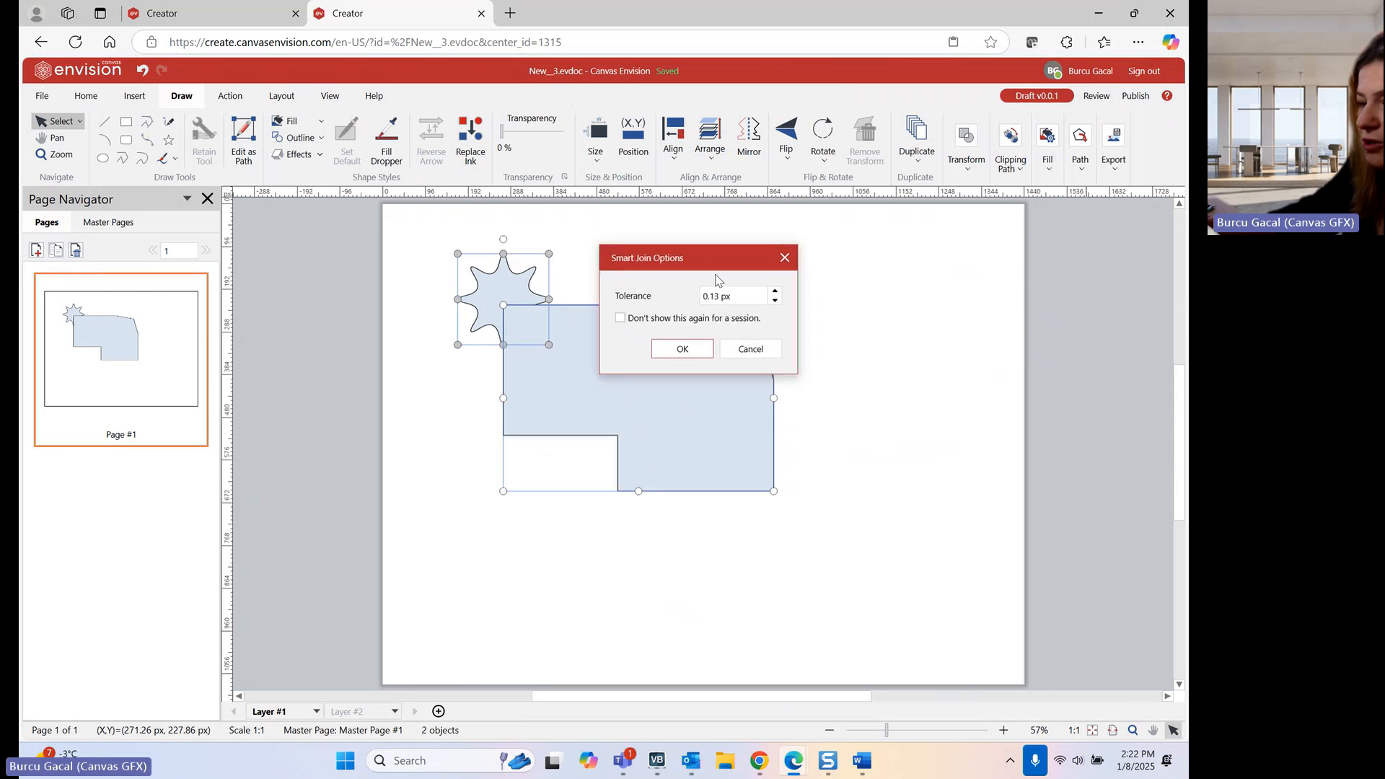
left_click(706, 351)
left_click(678, 443)
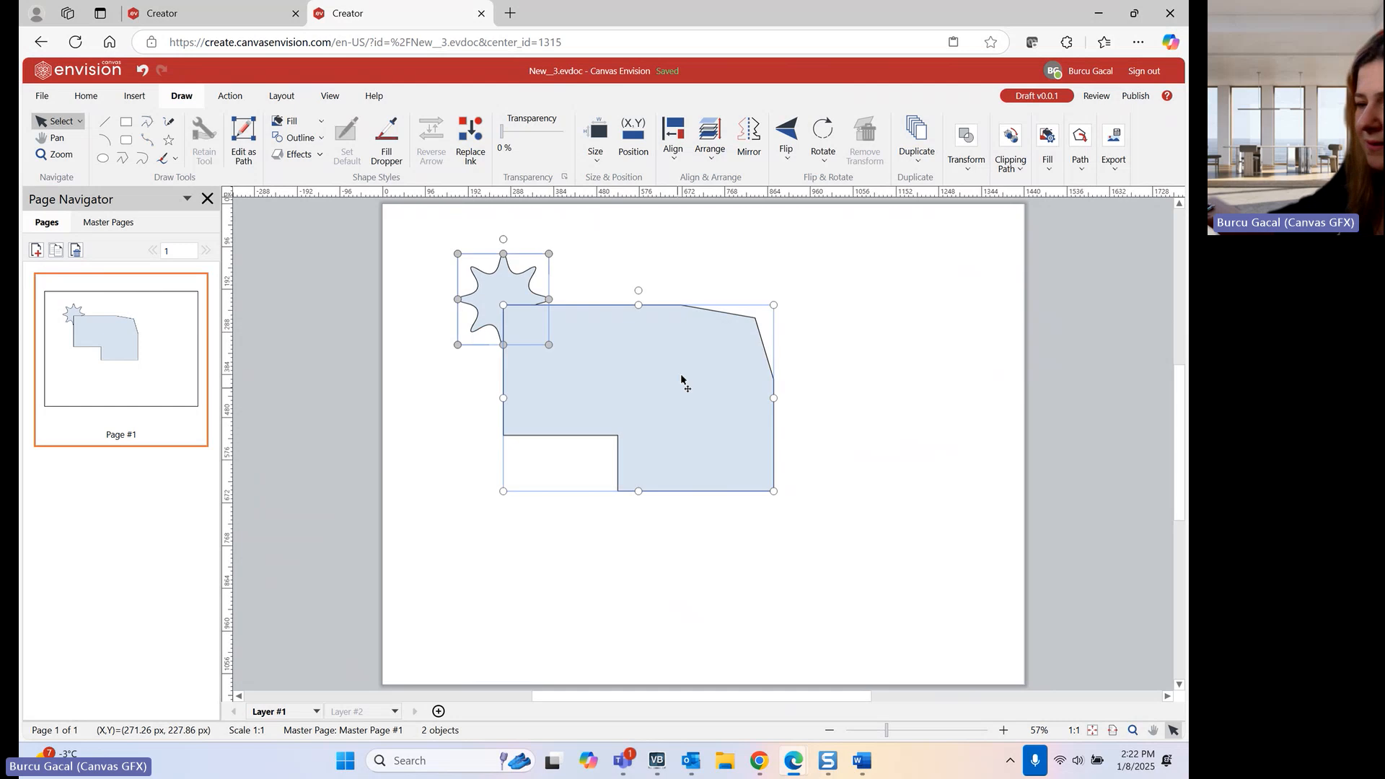
- Shift the star and polygon together slightly to the left and select both shapes again
left_click_drag(545, 319, 538, 319)
left_click(518, 289)
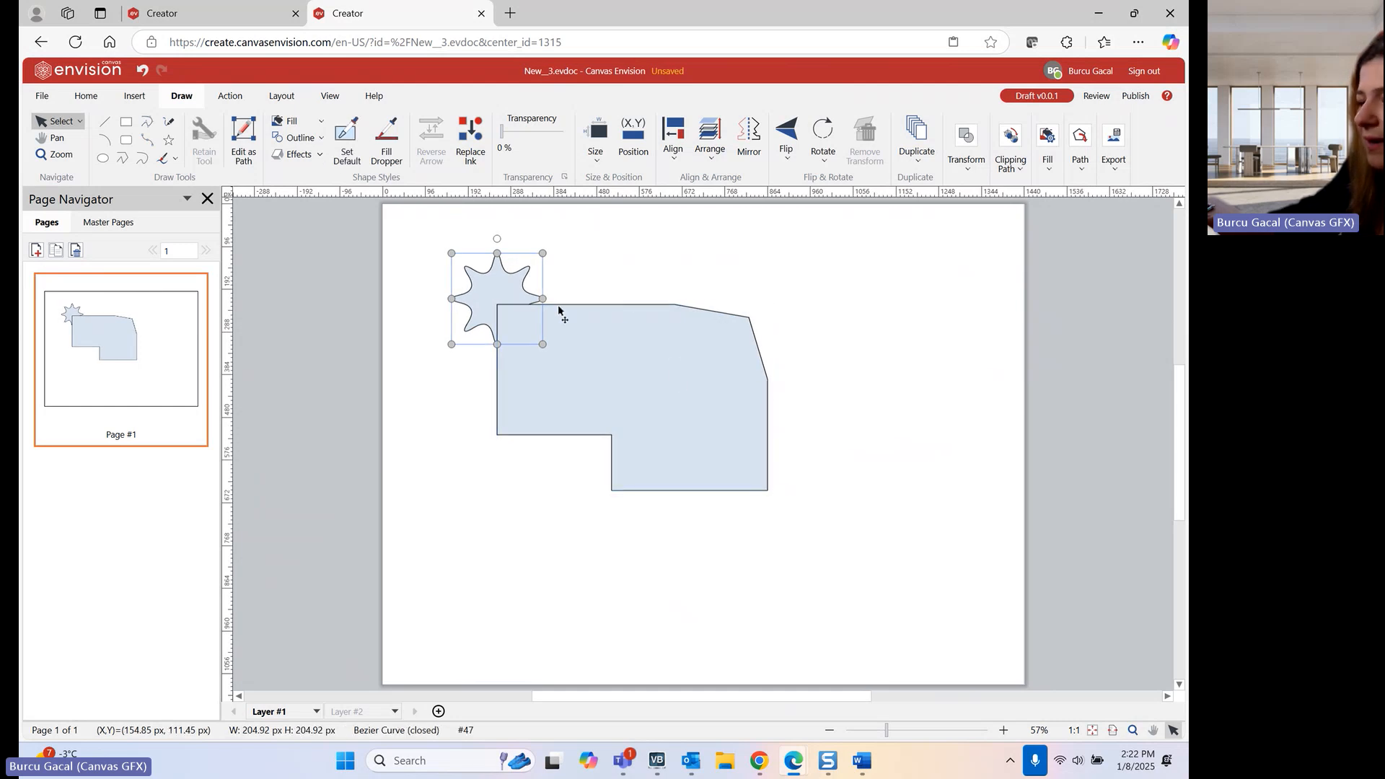
left_click(678, 377, "shift")
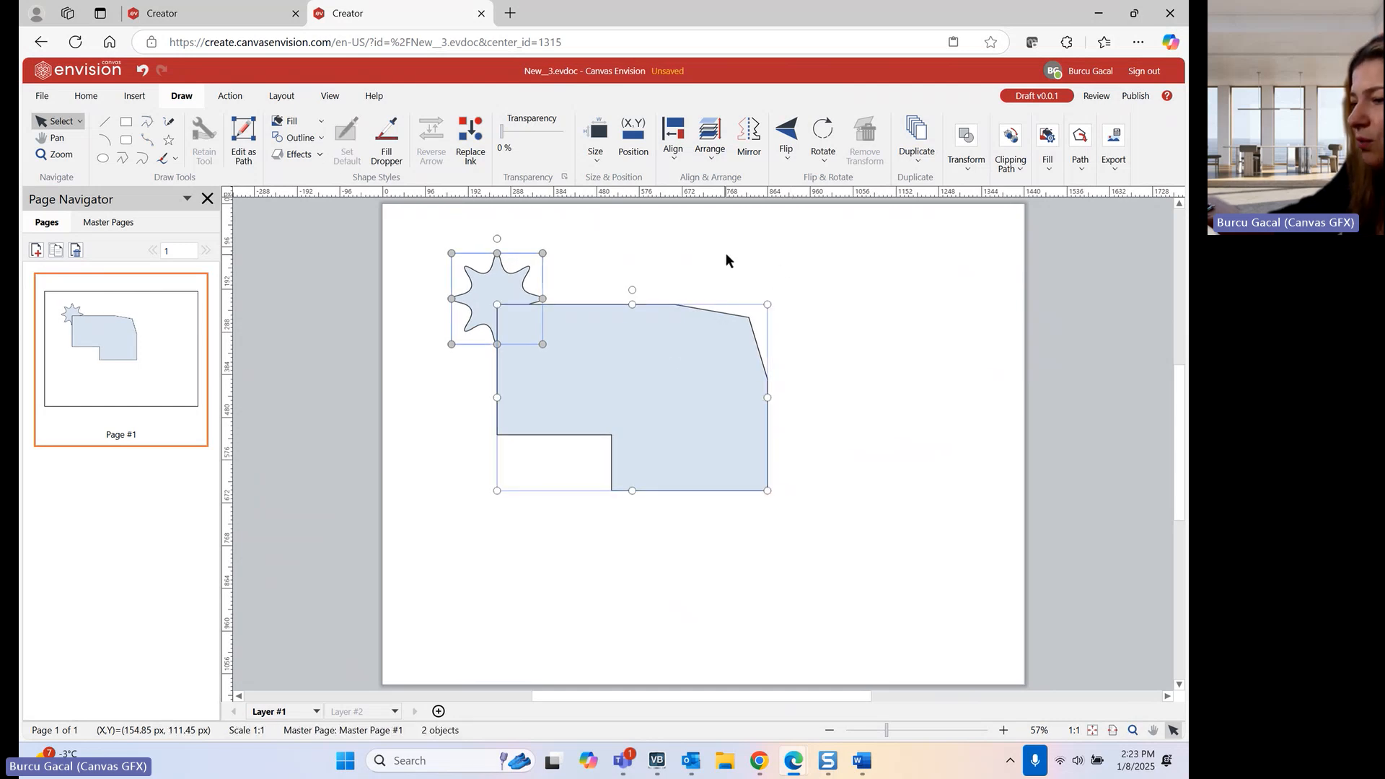
- Review the path conversion options for the two selected shapes and try the Smart Vector Fill tool
left_click(1080, 158)
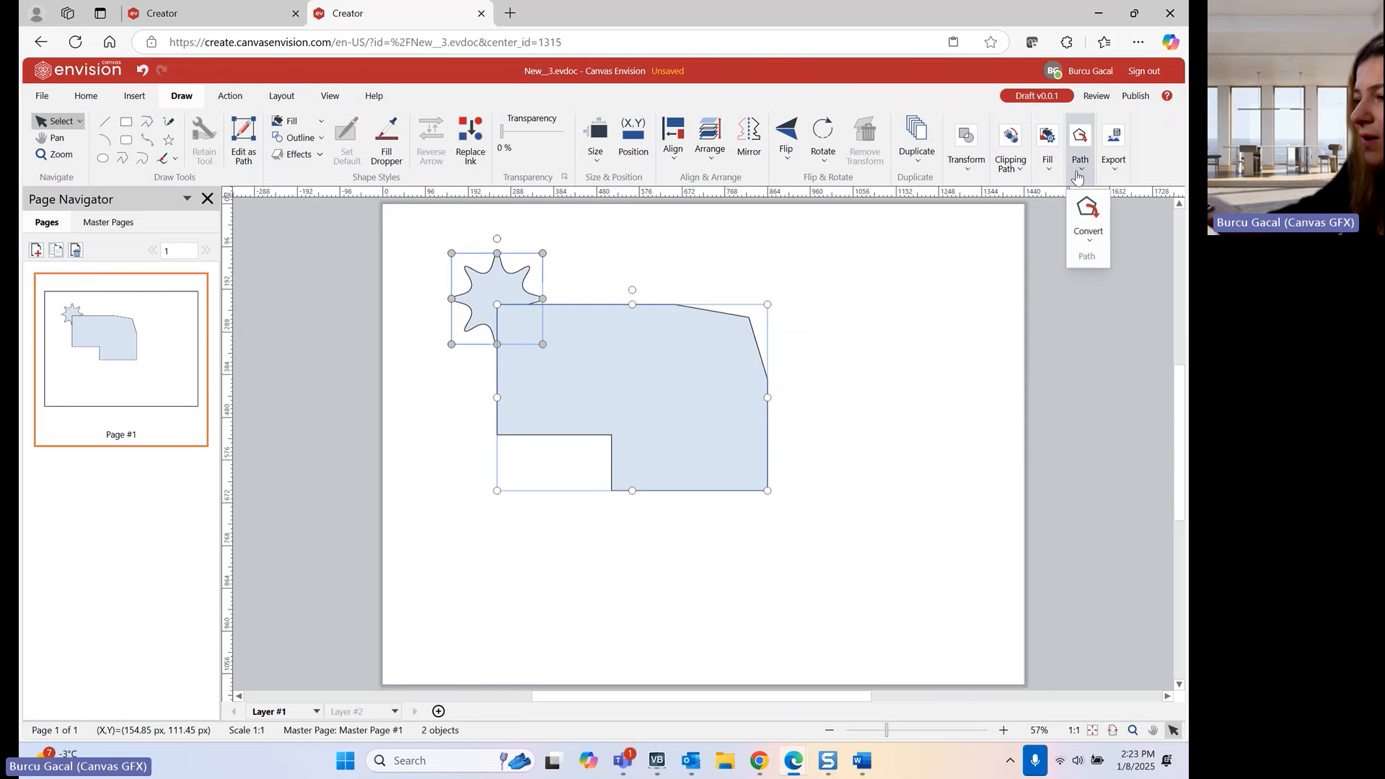
left_click(1082, 225)
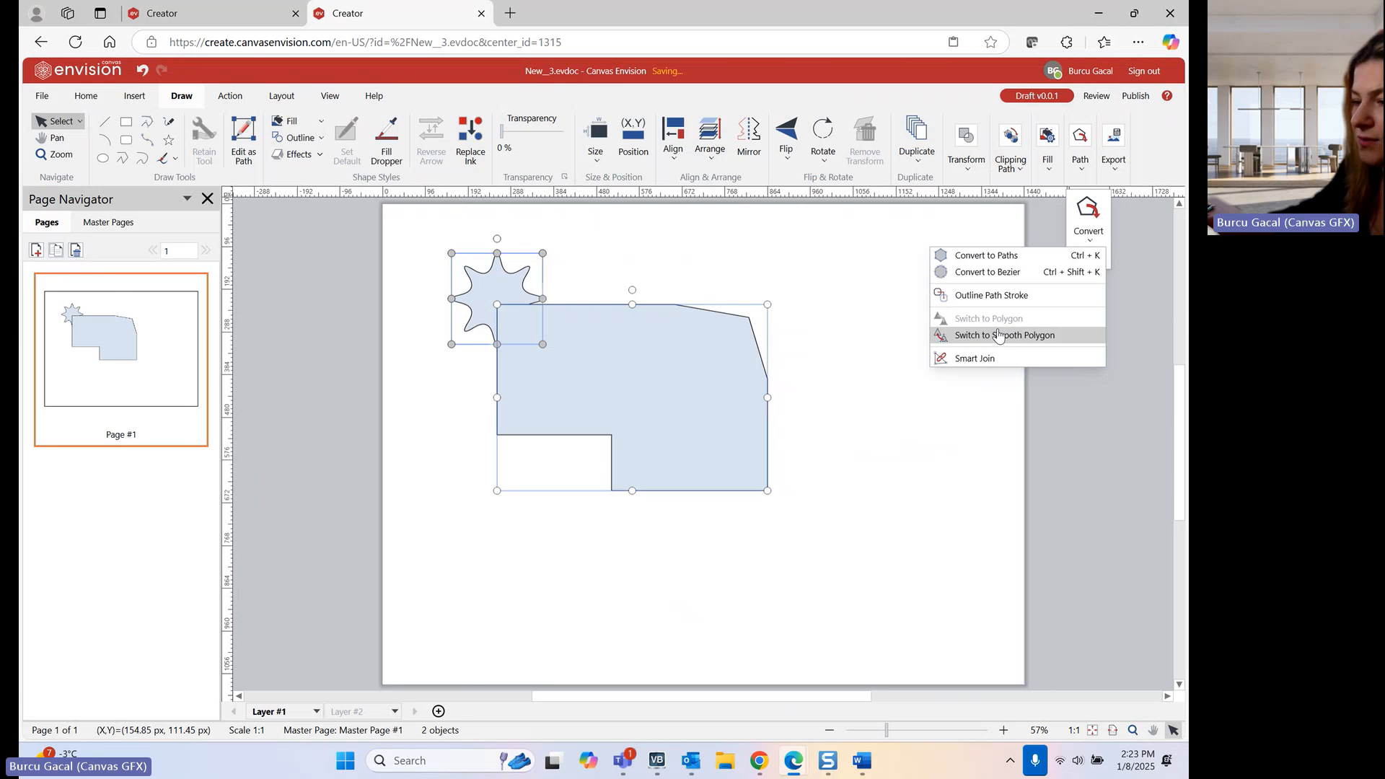
left_click(1000, 336)
left_click(1047, 165)
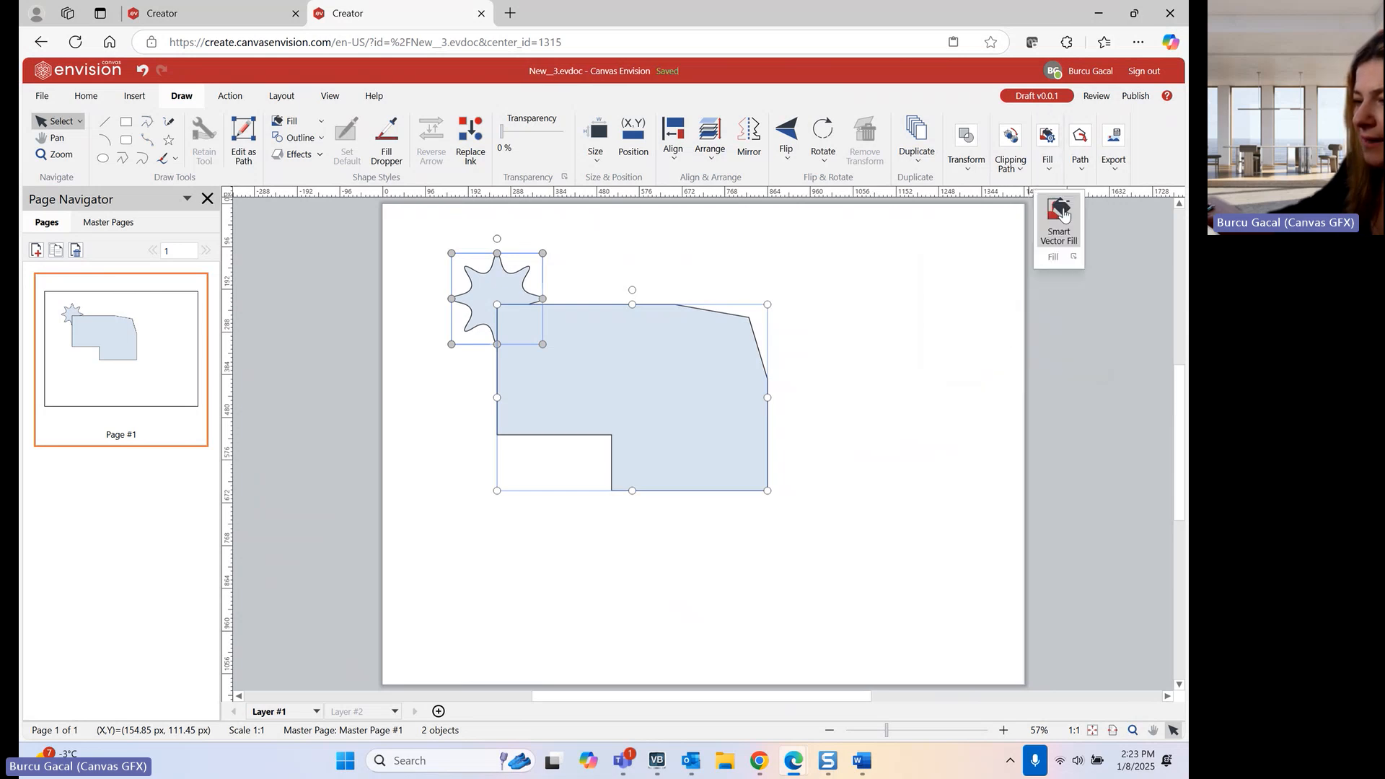
left_click(1059, 246)
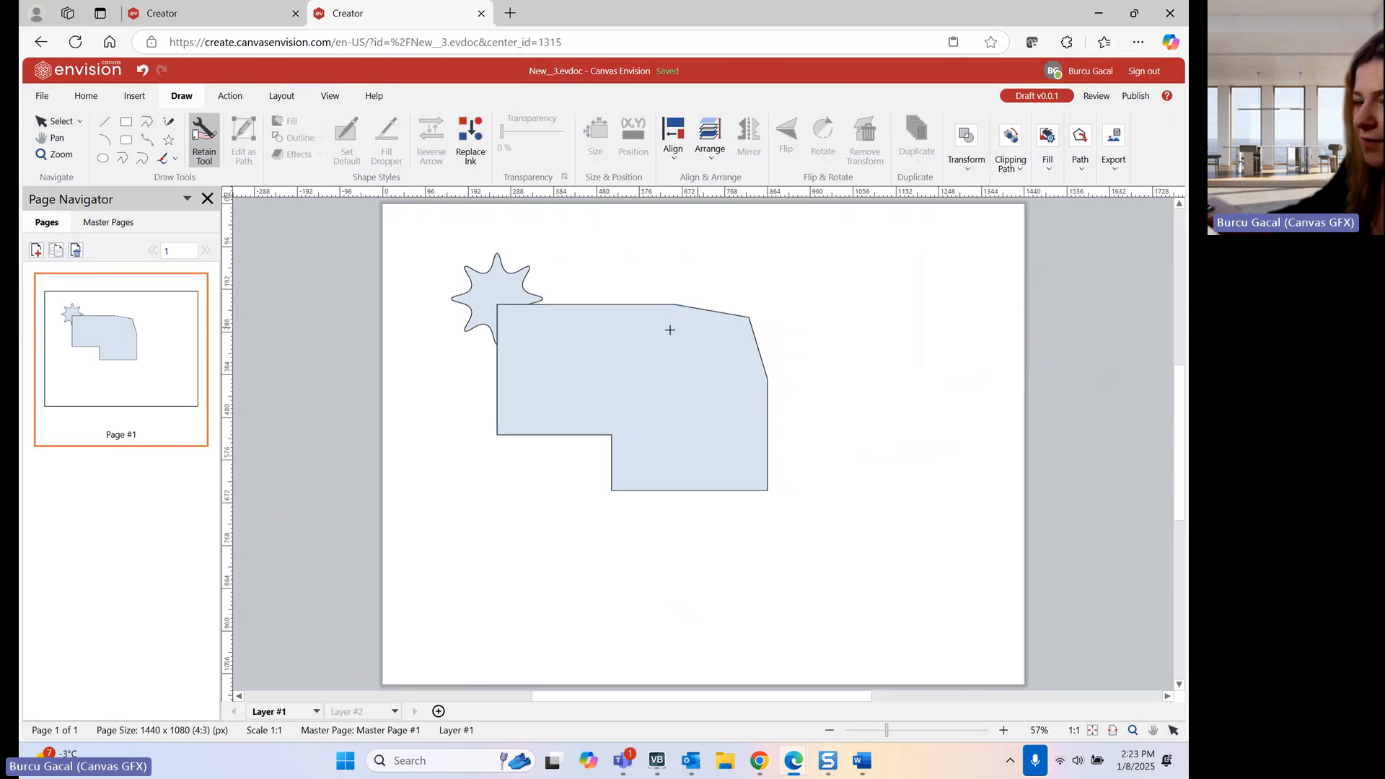
- Edit the star and polygon together as paths and pull the star's uppermost tip outward, up and to the right
left_click(481, 309)
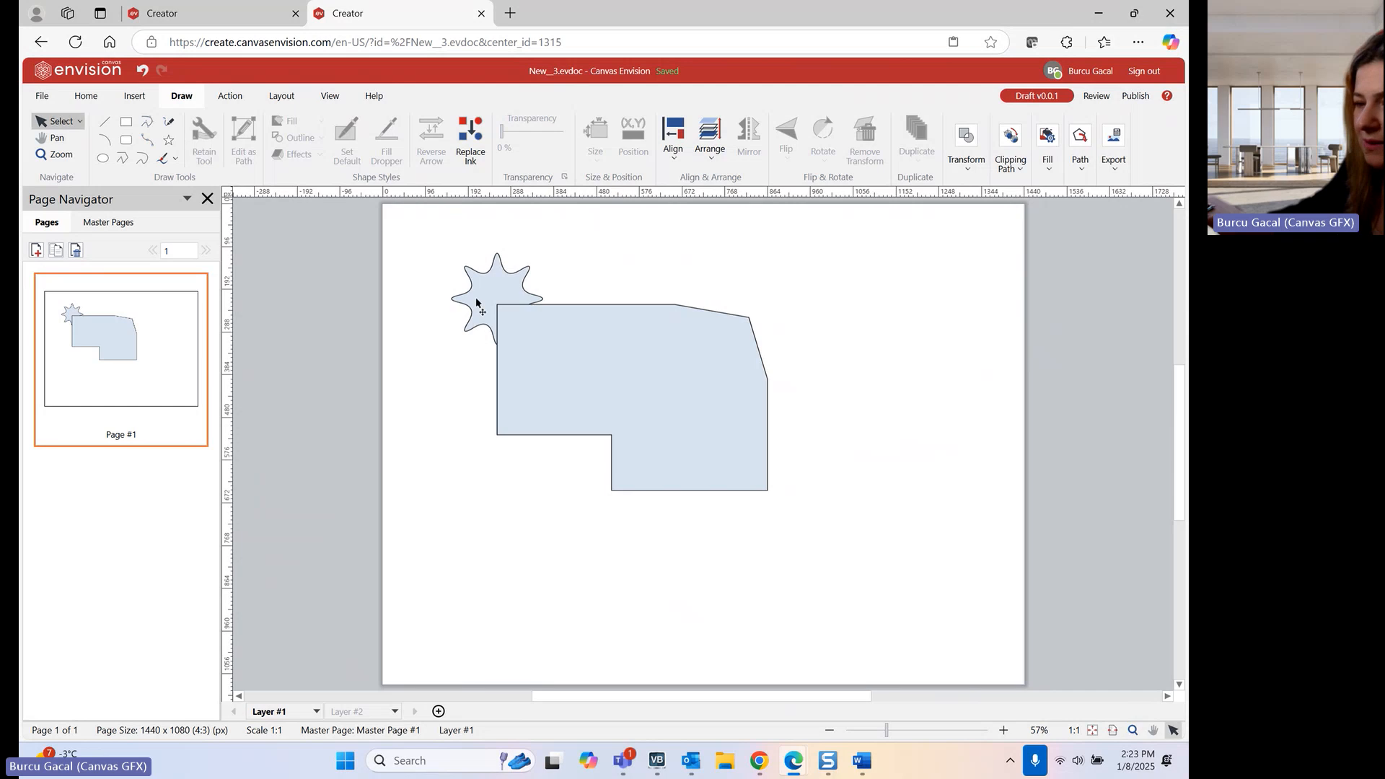
left_click(607, 380, "shift")
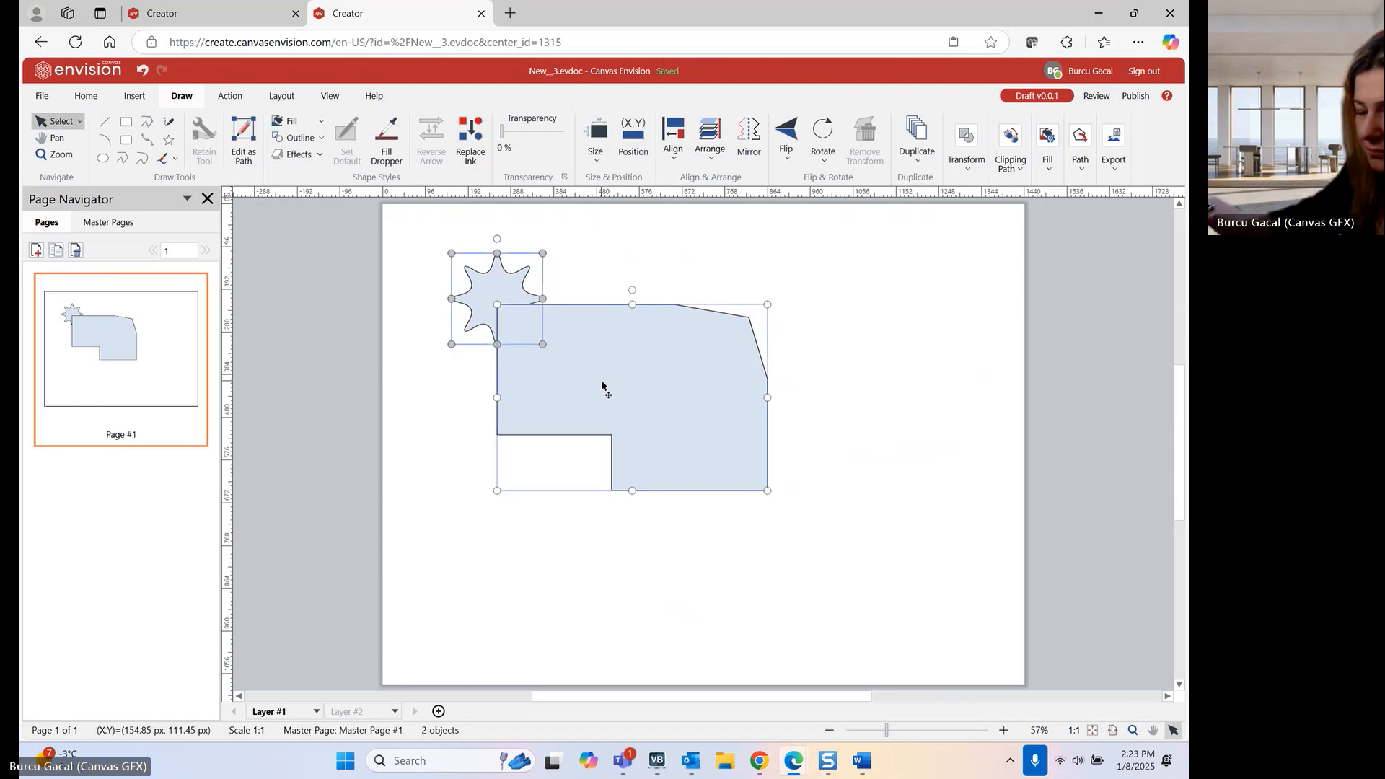
right_click(608, 381)
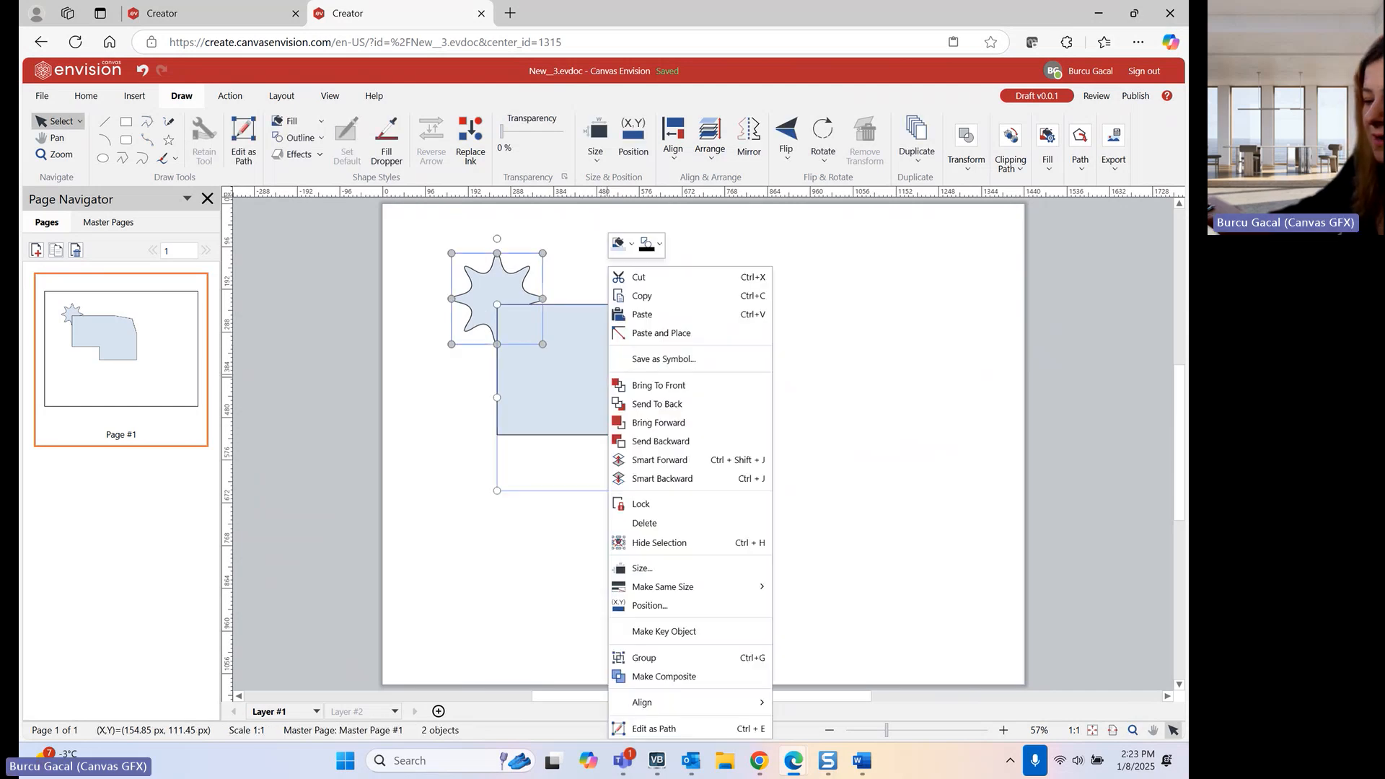
left_click(662, 730)
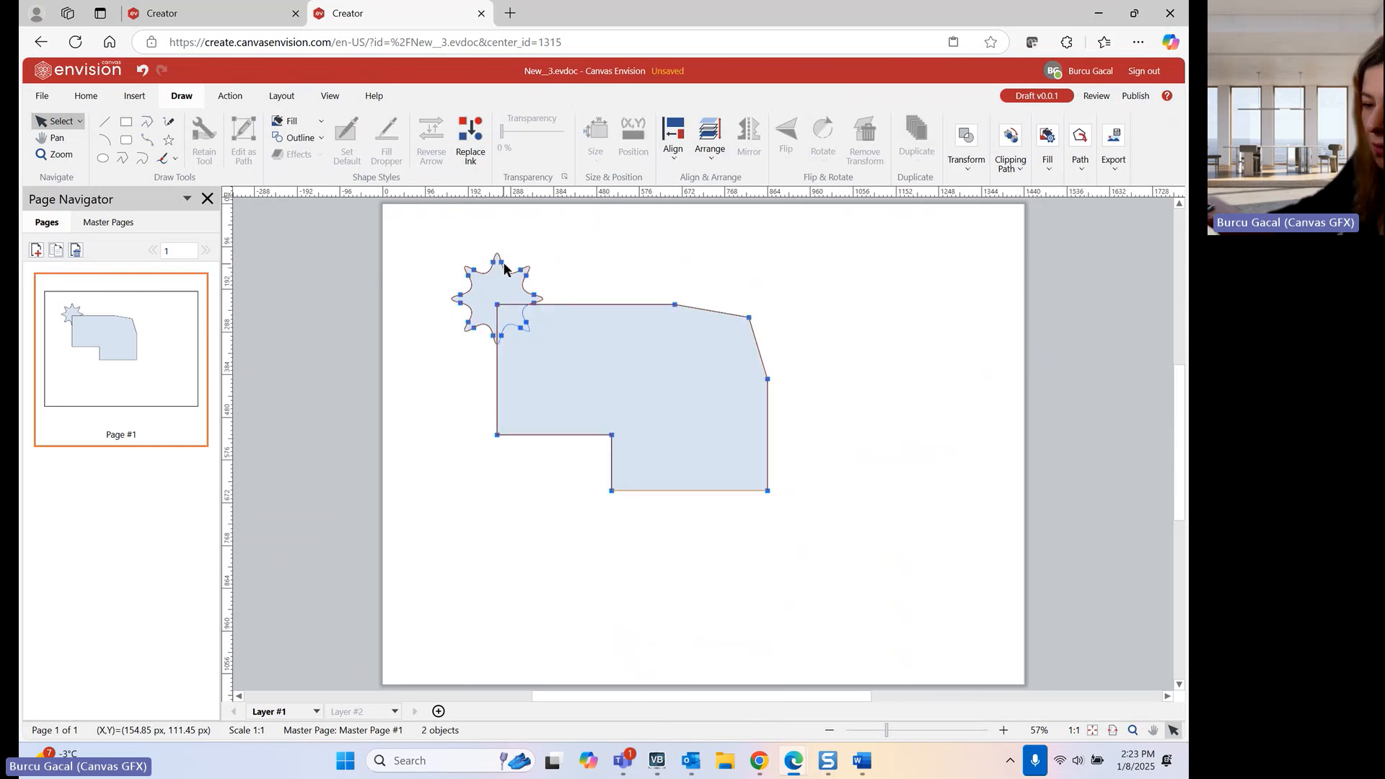
left_click_drag(498, 257, 533, 236)
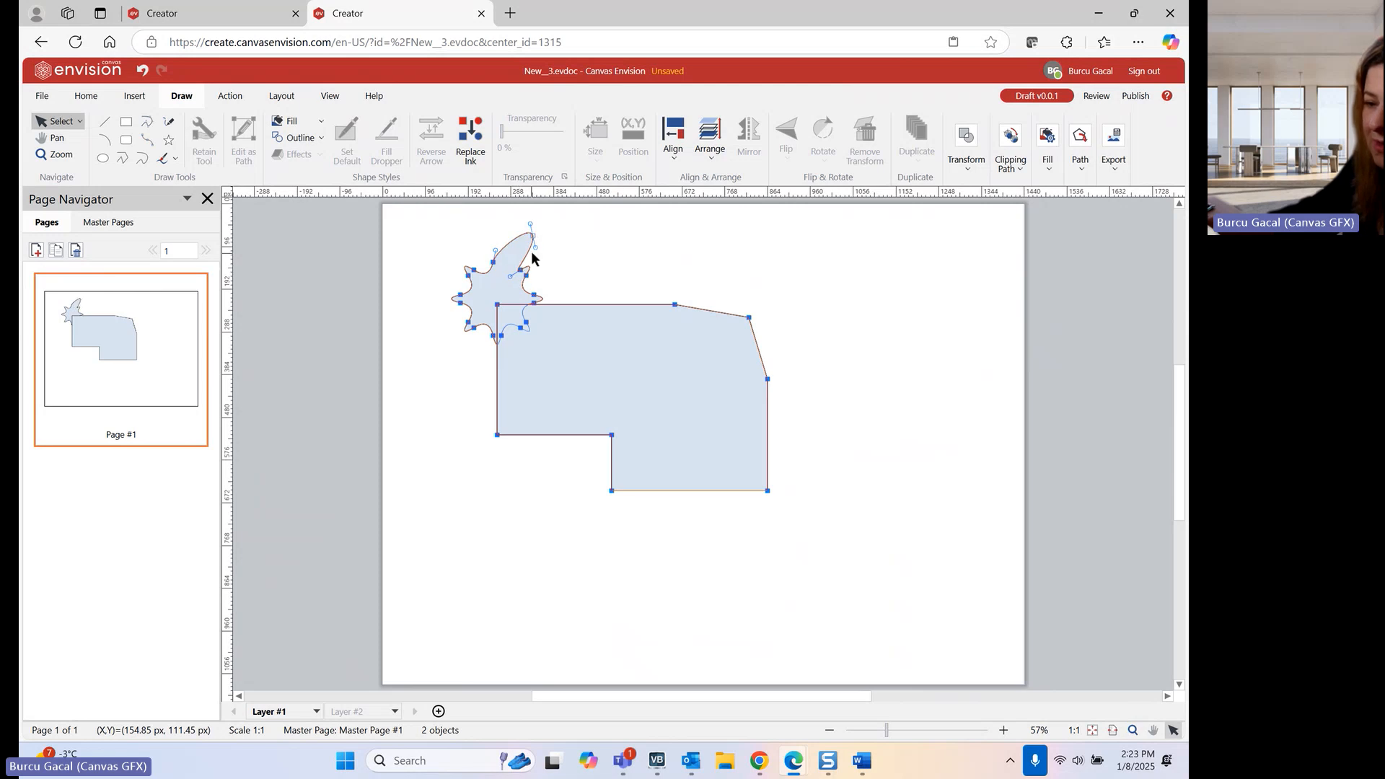
- Bend the star's stretched arm by adjusting the tip's curve handle and pulling the adjacent inner point outward, and finish path editing
left_click(546, 246)
left_click_drag(535, 247, 579, 239)
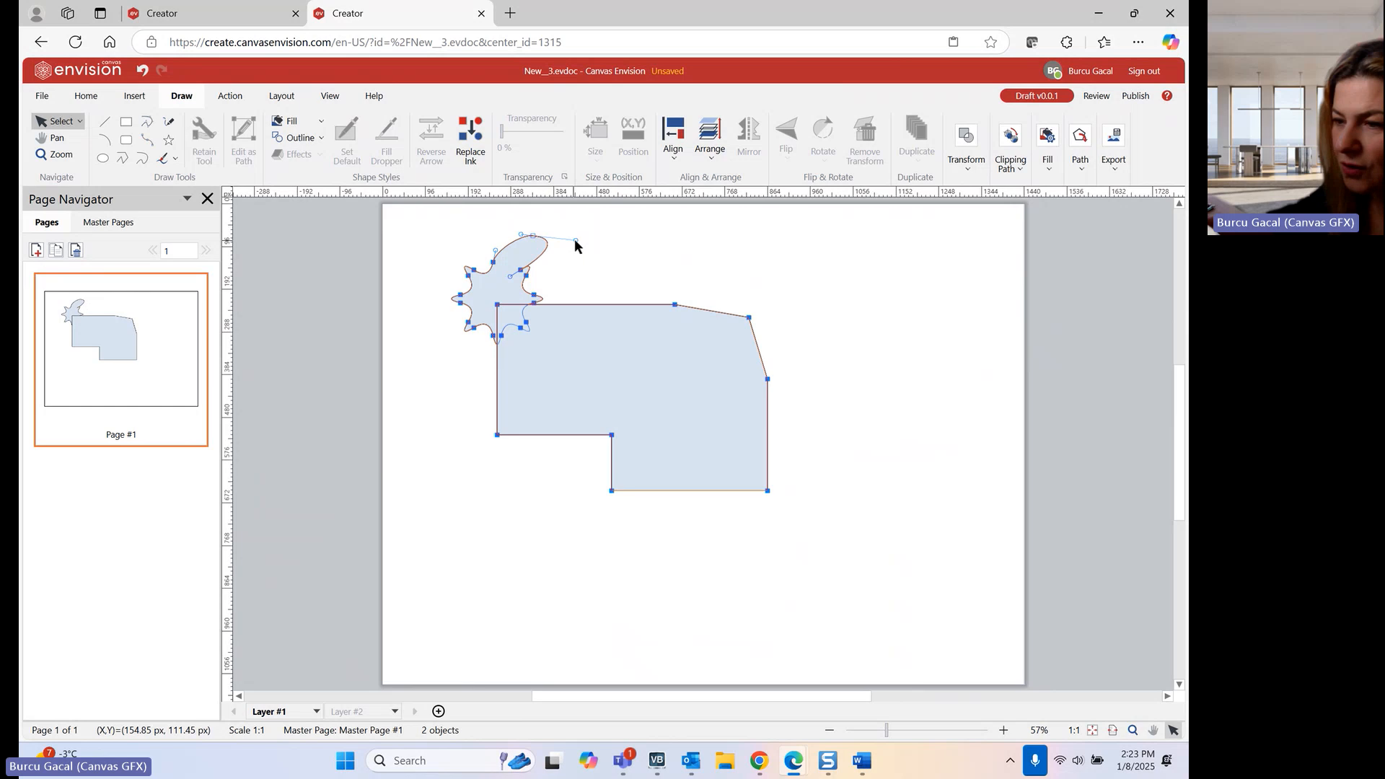
mouse_move(576, 240)
left_mouse_down()
mouse_move(571, 224)
mouse_move(550, 295)
mouse_move(514, 295)
mouse_move(527, 259)
mouse_move(575, 240)
mouse_move(552, 253)
left_mouse_up()
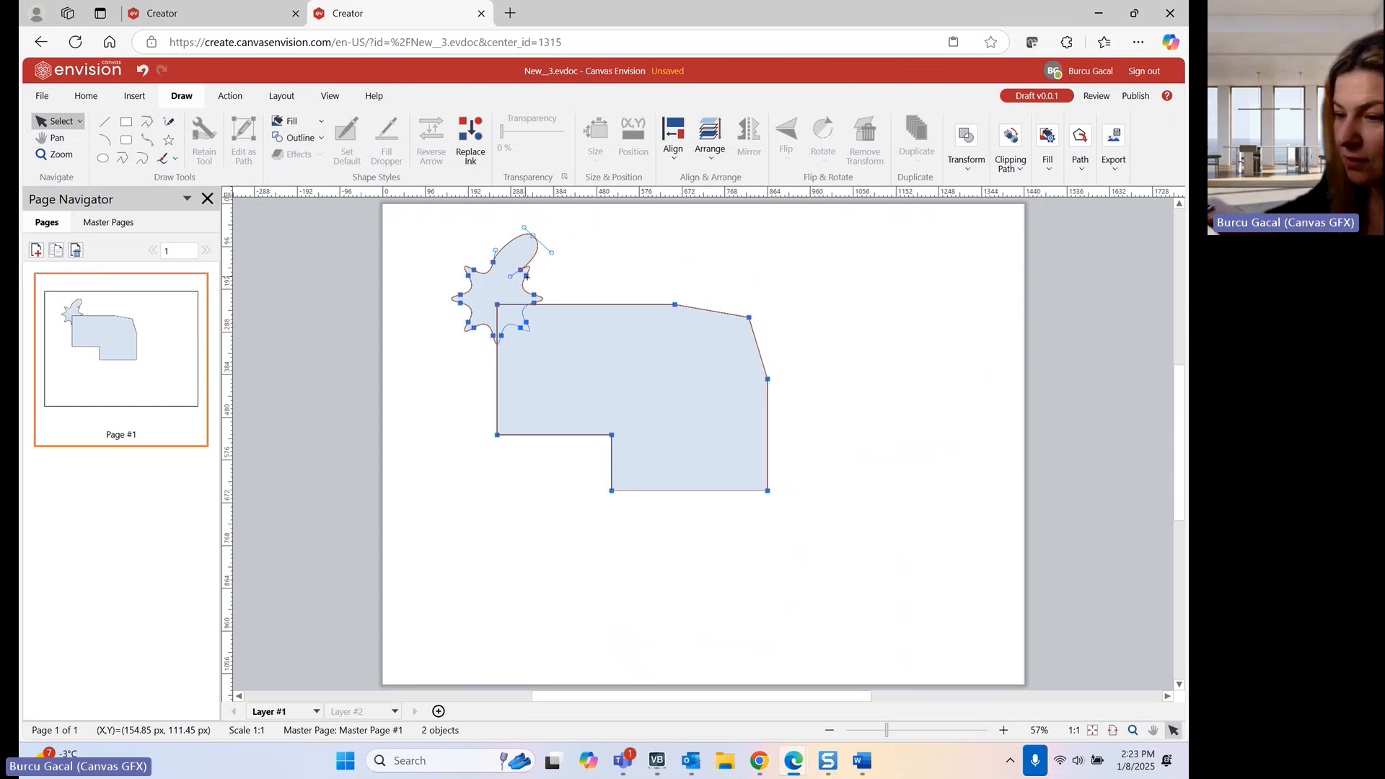
left_click_drag(520, 274, 568, 262)
left_click(638, 270)
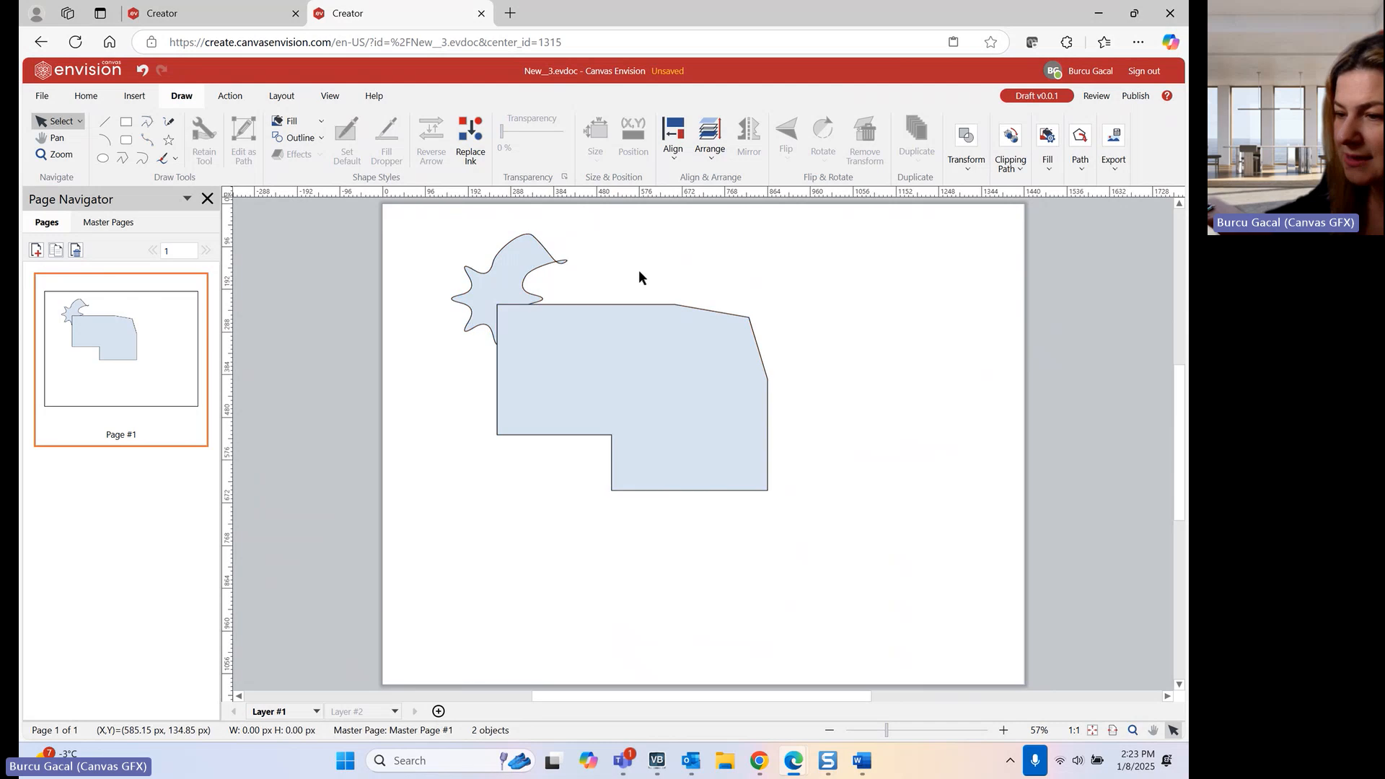
- Edit the polygon as a path and smooth the two points of its sloped upper-right corner
left_click(655, 318)
right_click(654, 318)
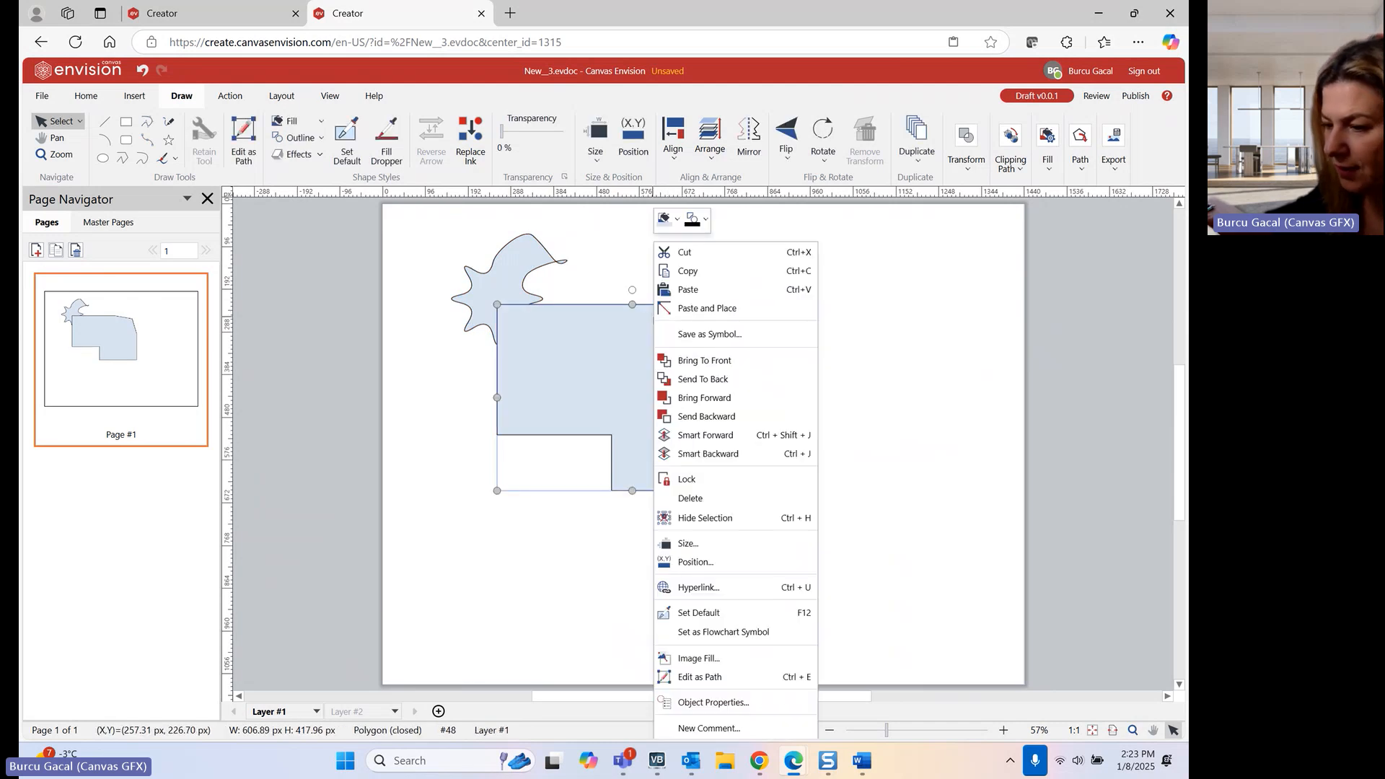
left_click(772, 672)
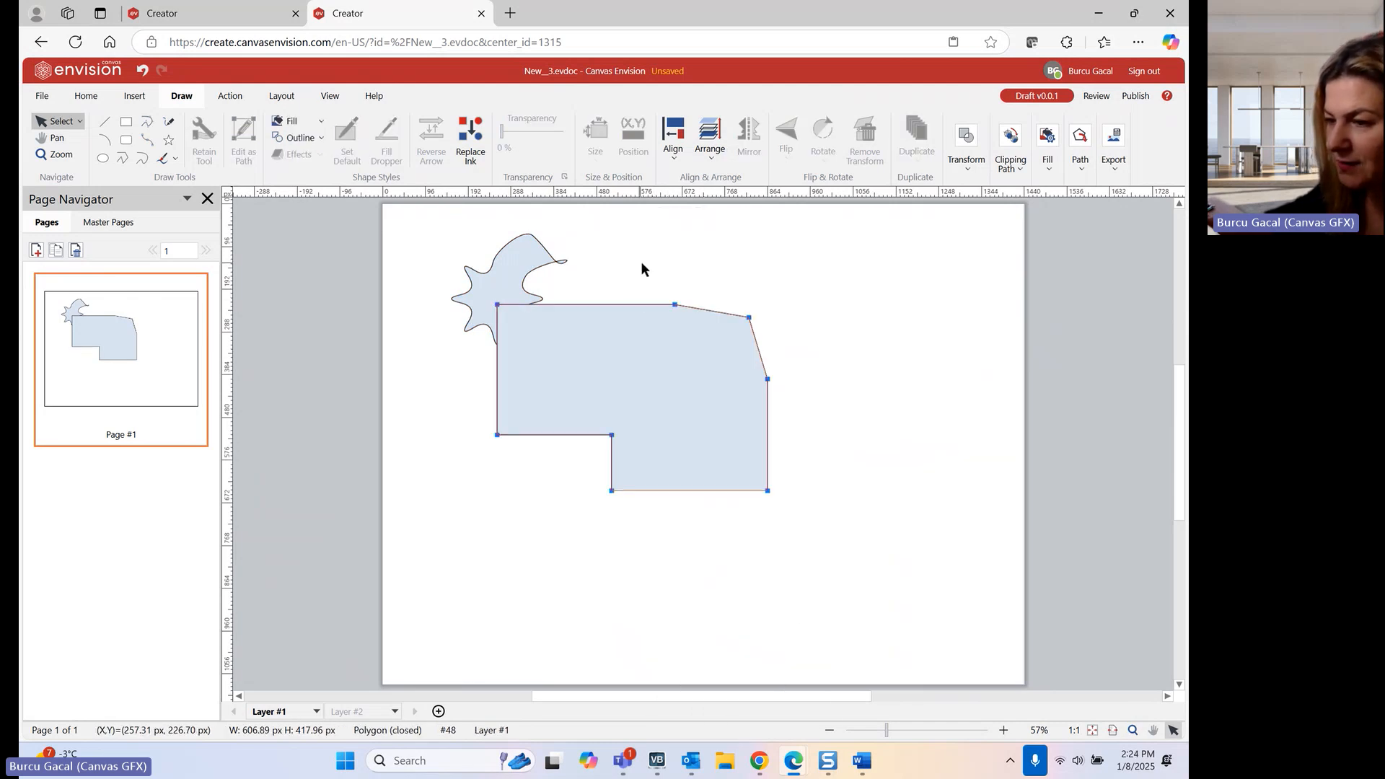
left_click_drag(641, 263, 792, 356)
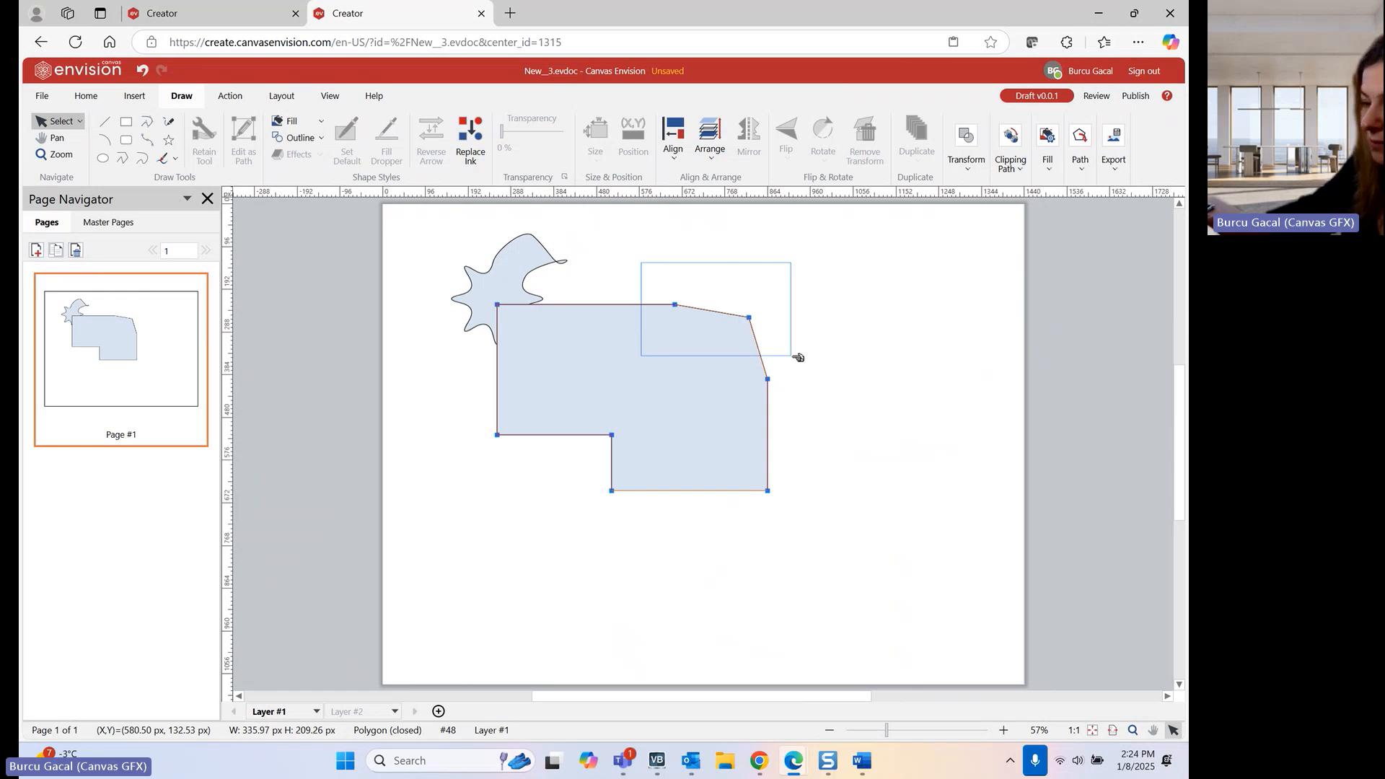
left_click_drag(792, 356, 791, 356)
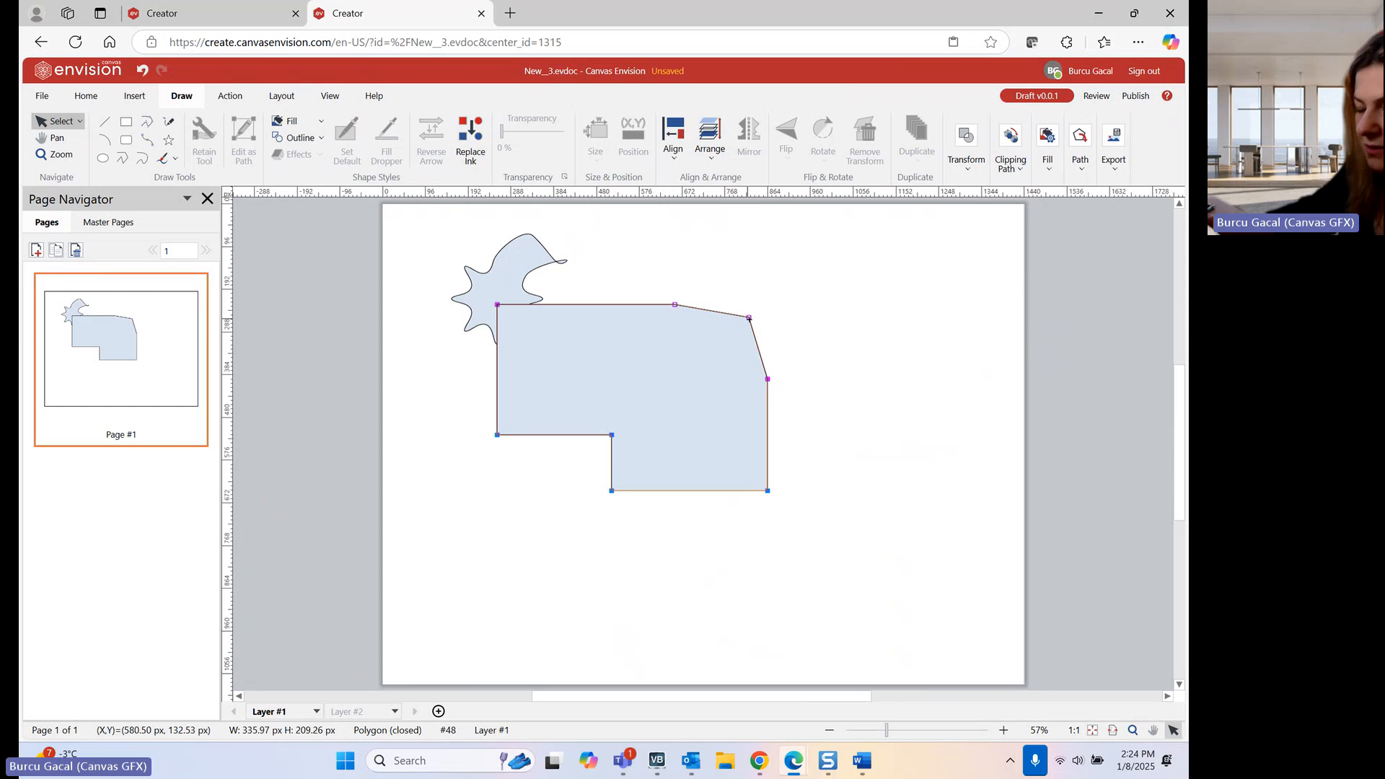
right_click(748, 318)
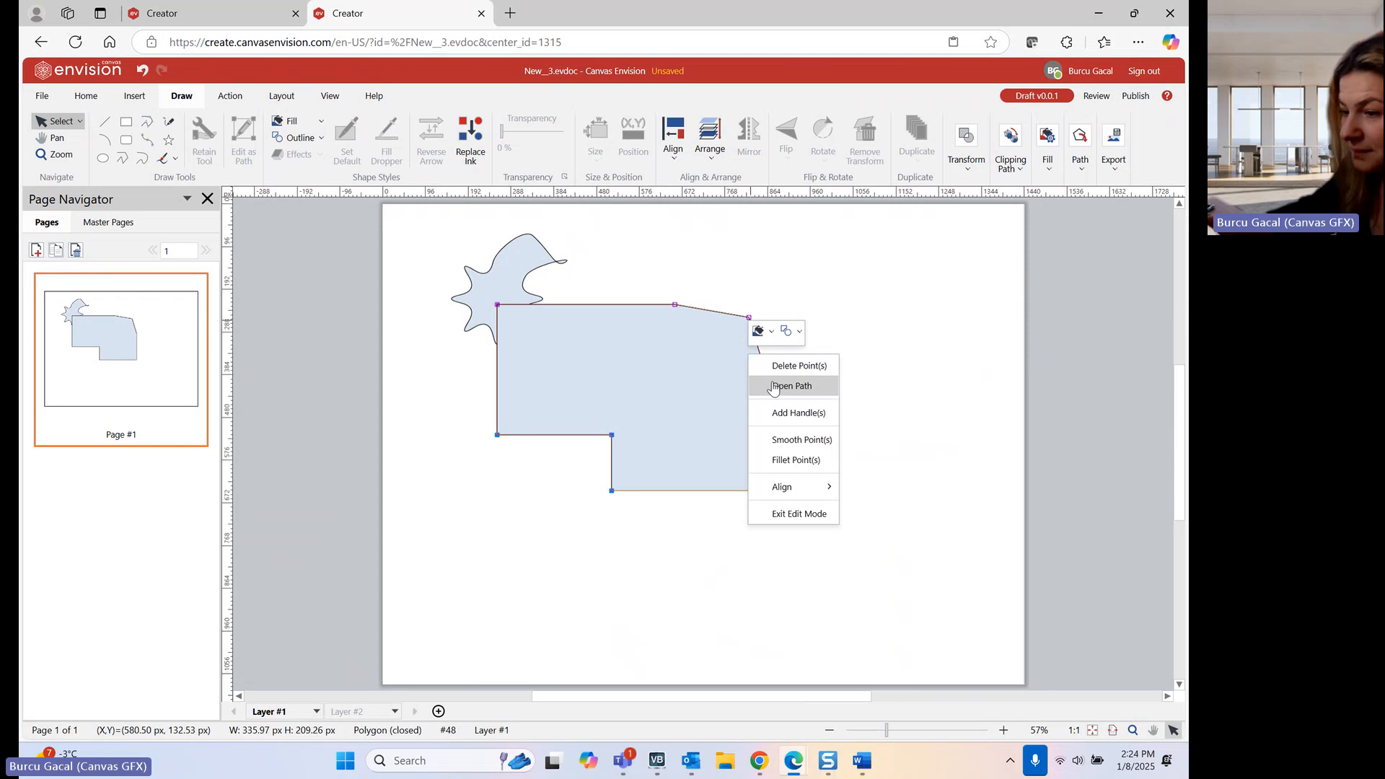
left_click(798, 439)
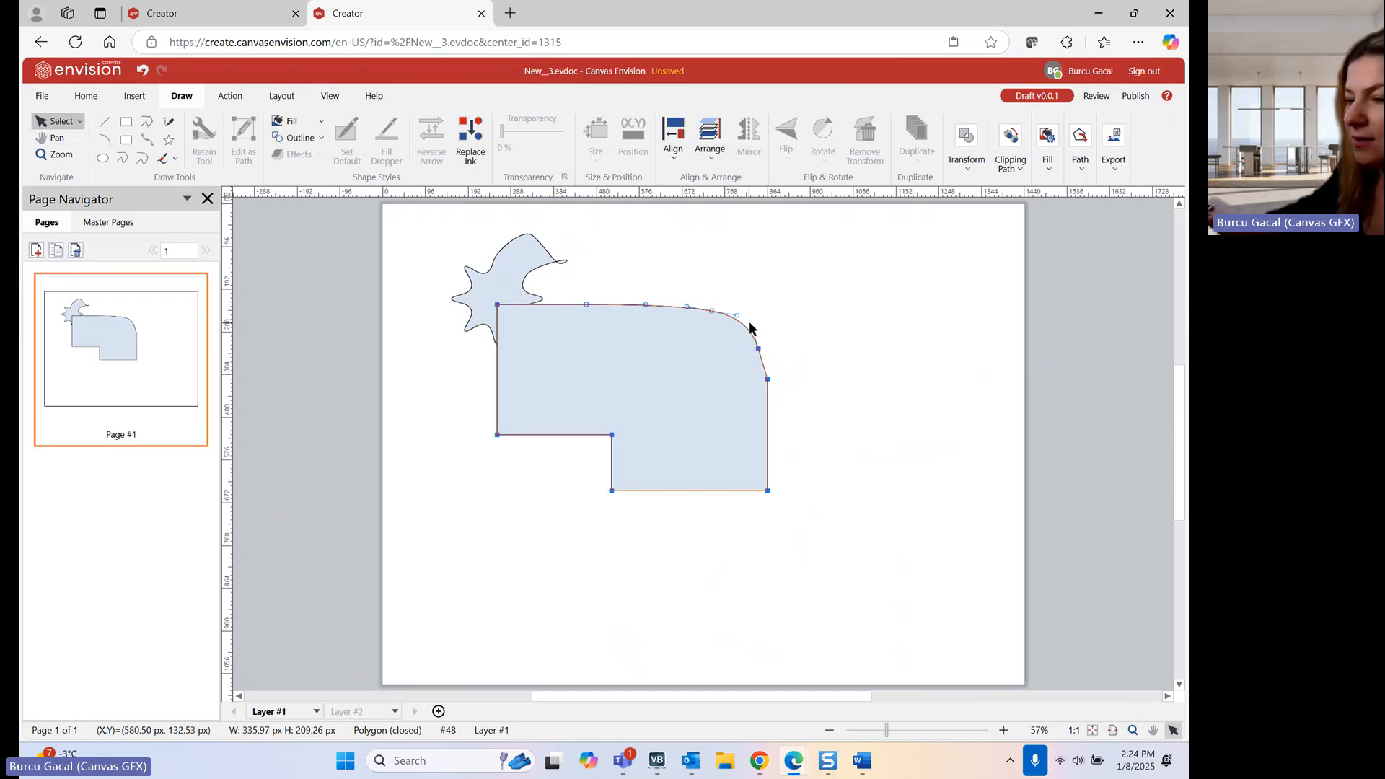
left_click(833, 485)
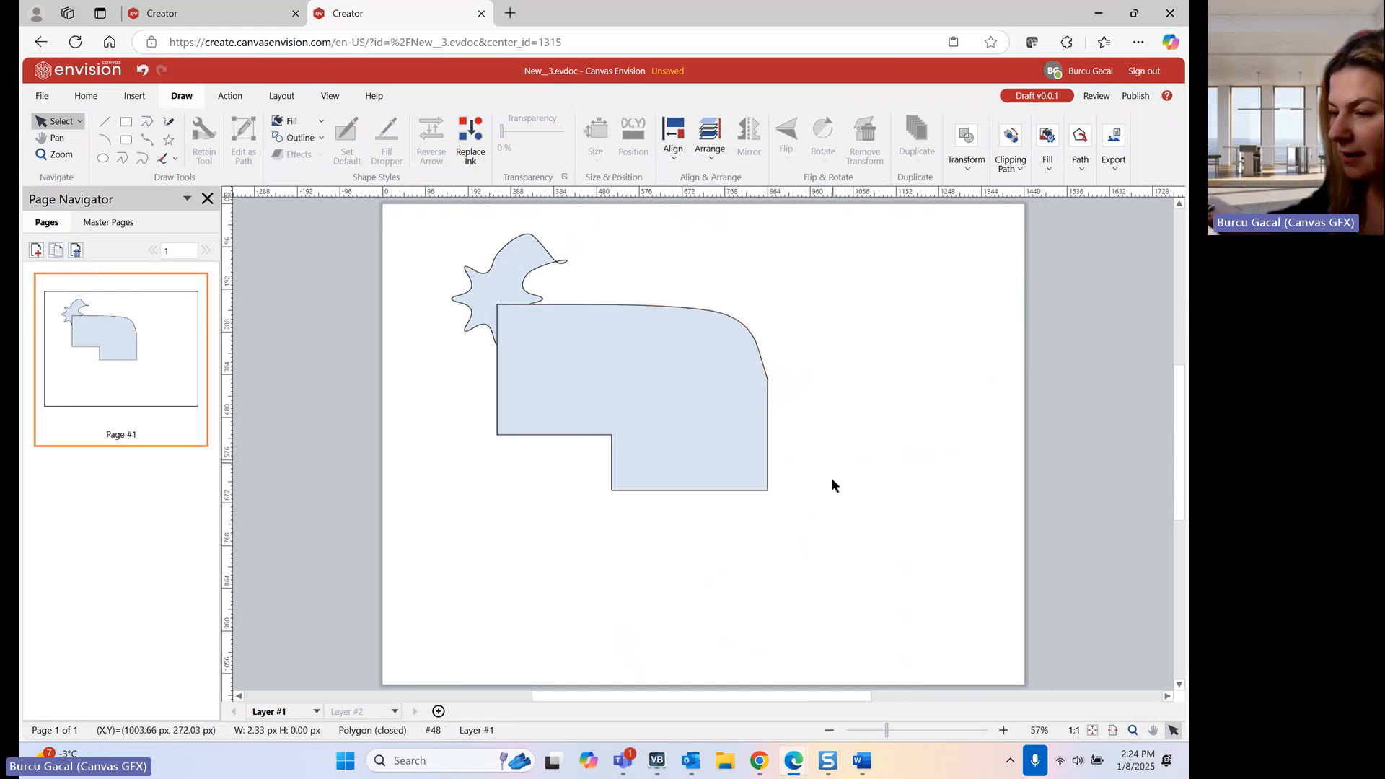
- Fillet the two bottom corner points of the polygon with a curving radius of 45 px in path editing
left_click(734, 482)
right_click(734, 482)
left_click(794, 532)
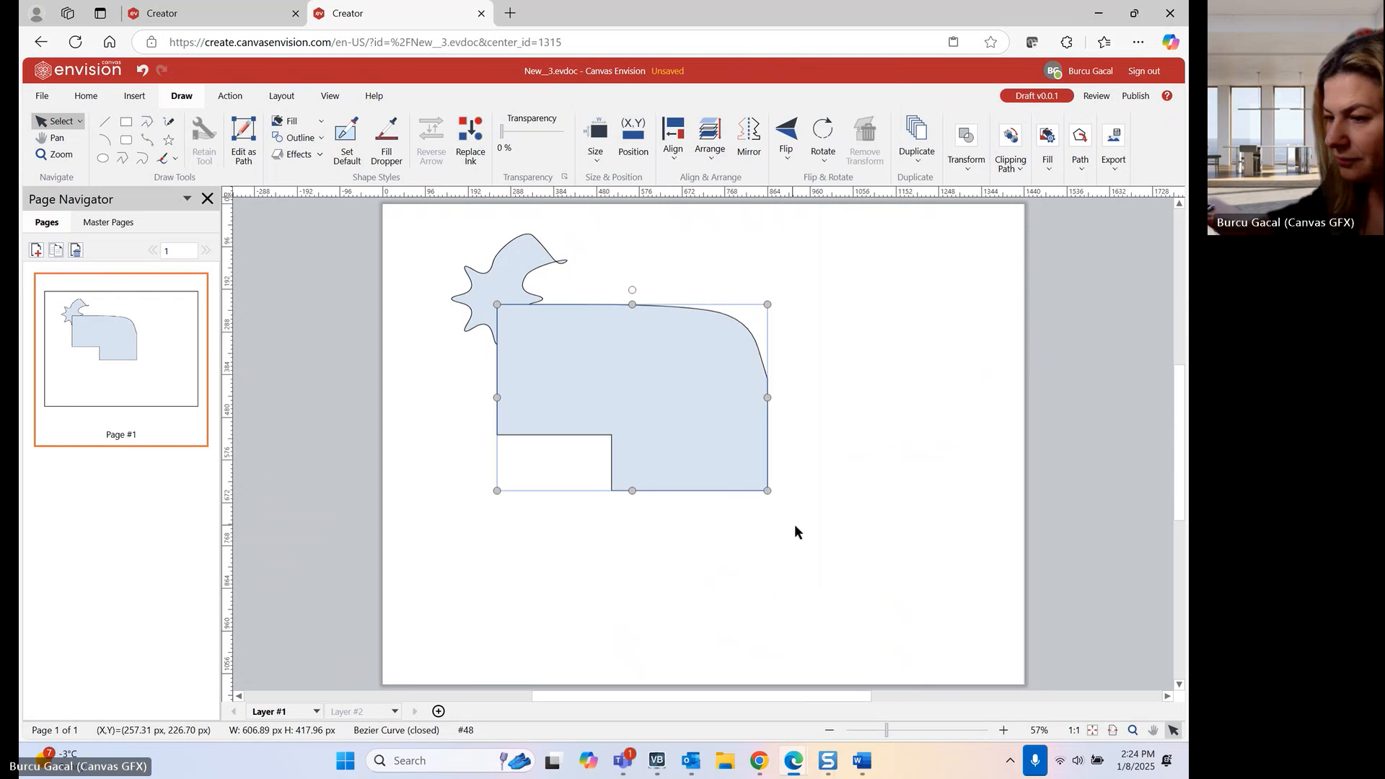
left_click_drag(823, 550, 549, 453)
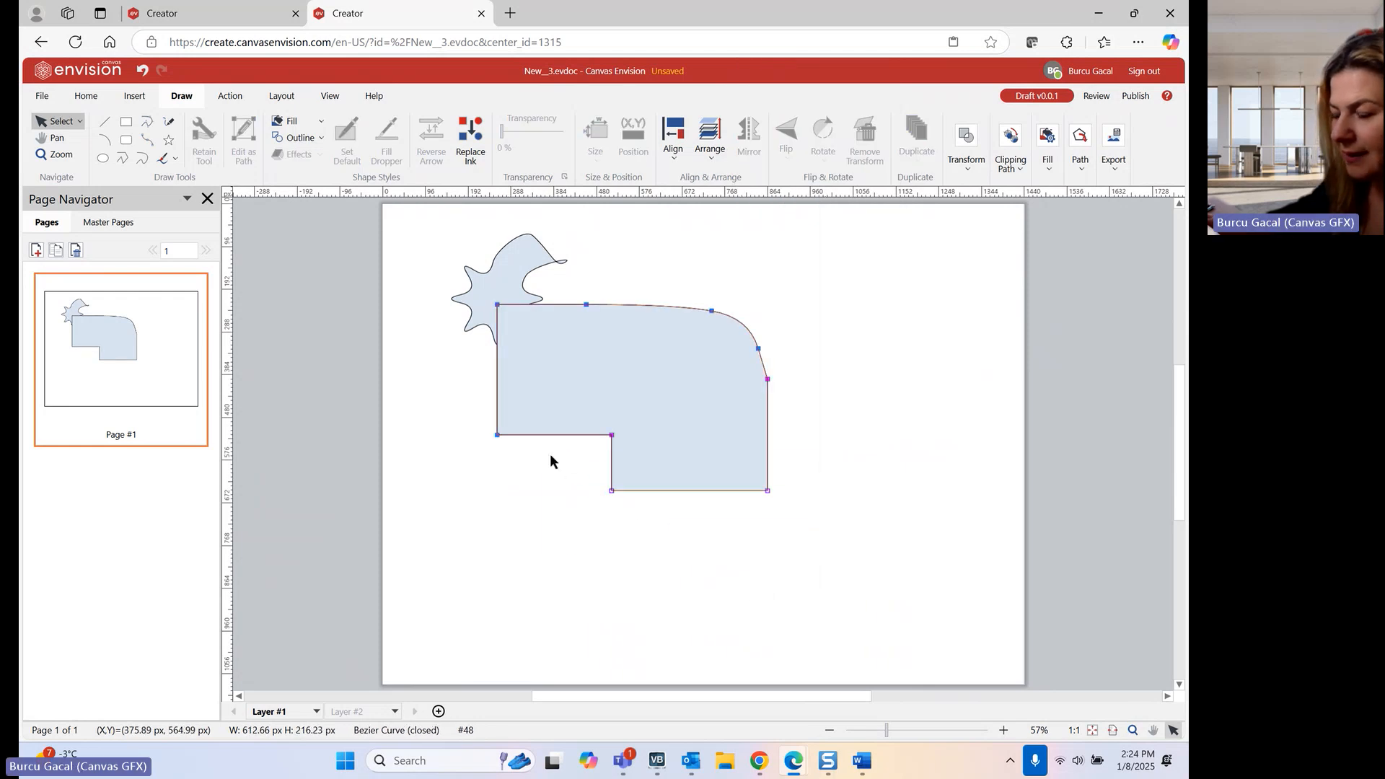
right_click(661, 492)
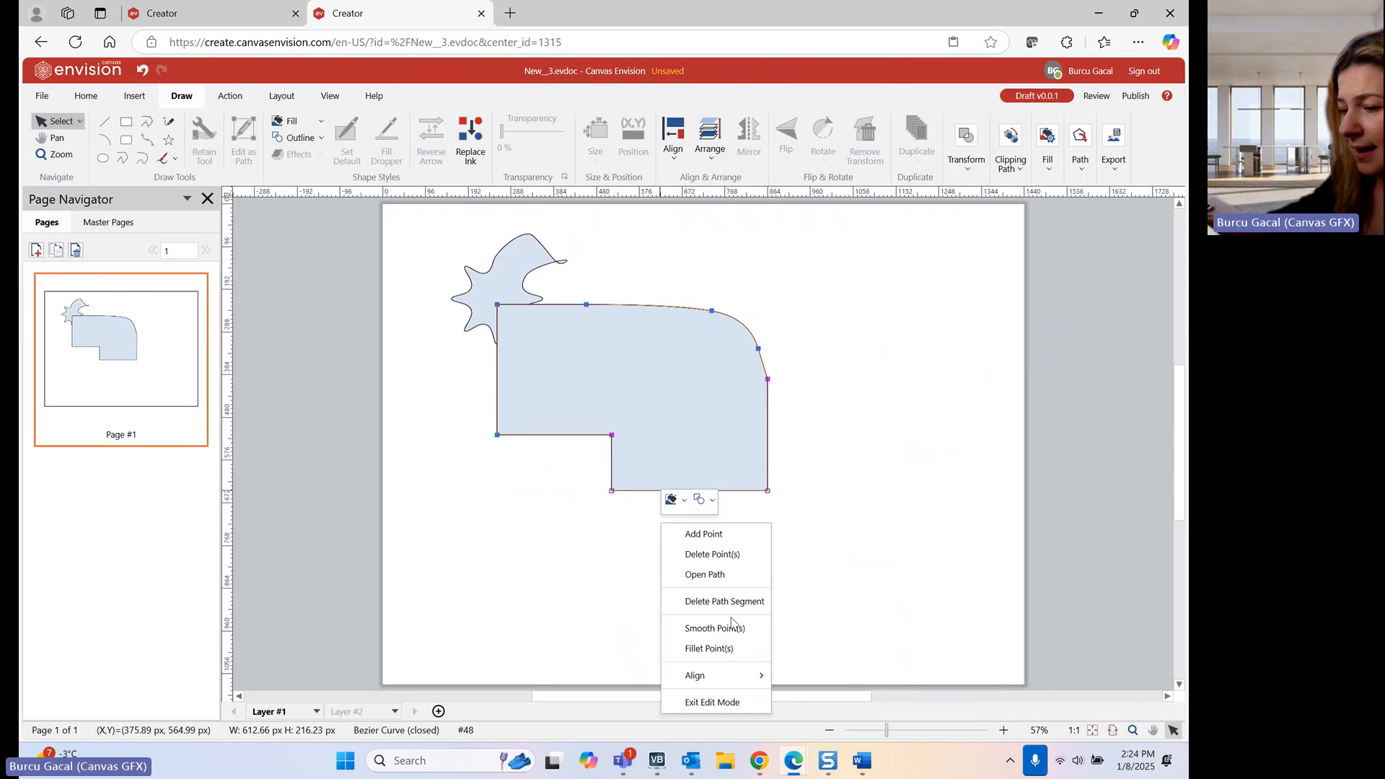
left_click(734, 647)
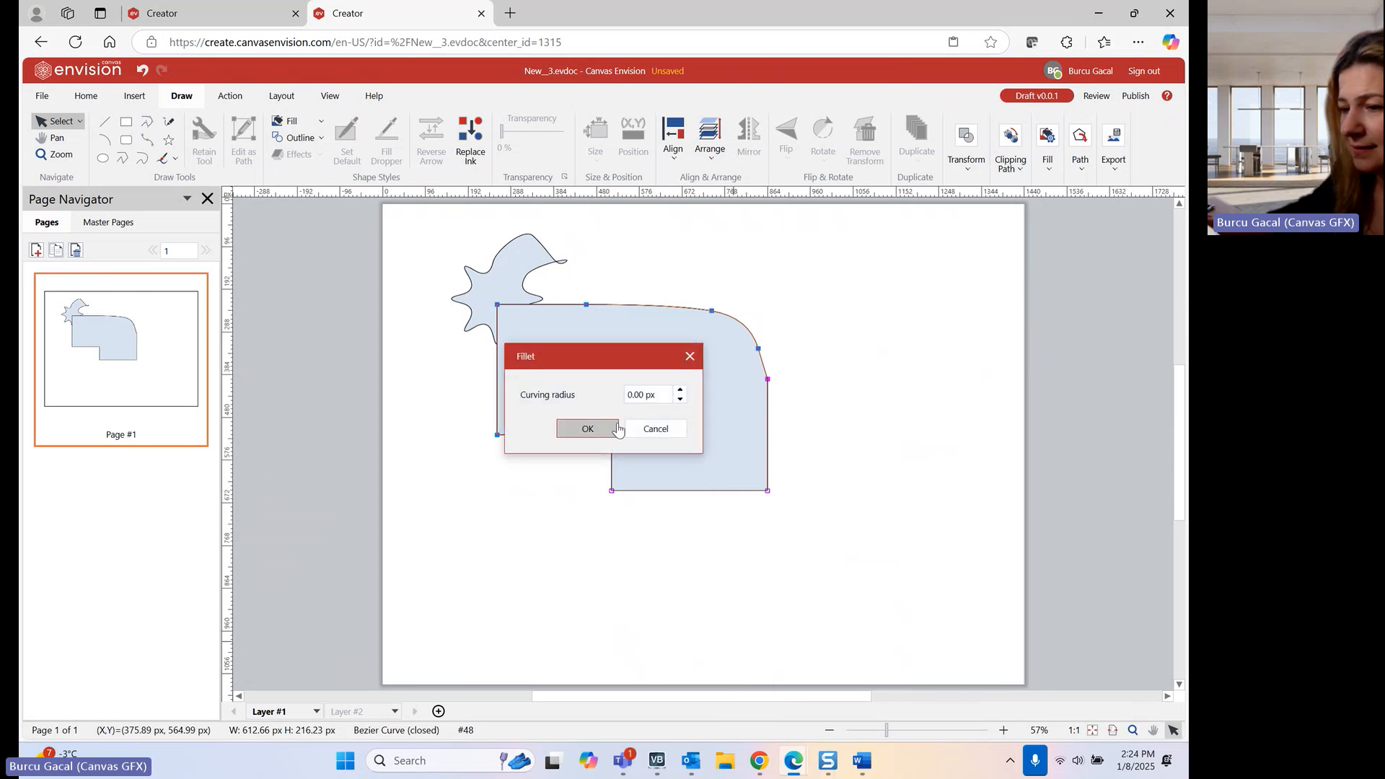
triple_click(664, 393)
type("45")
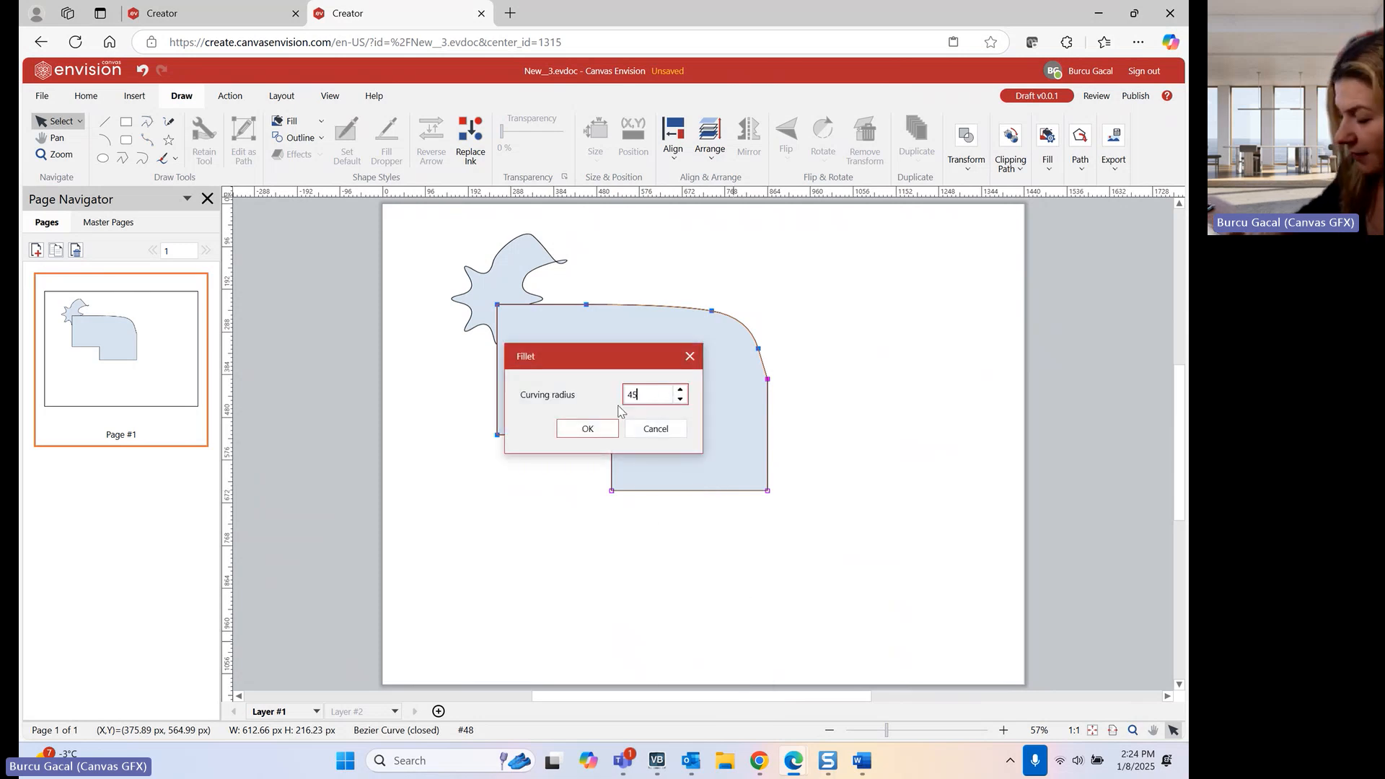
left_click(578, 428)
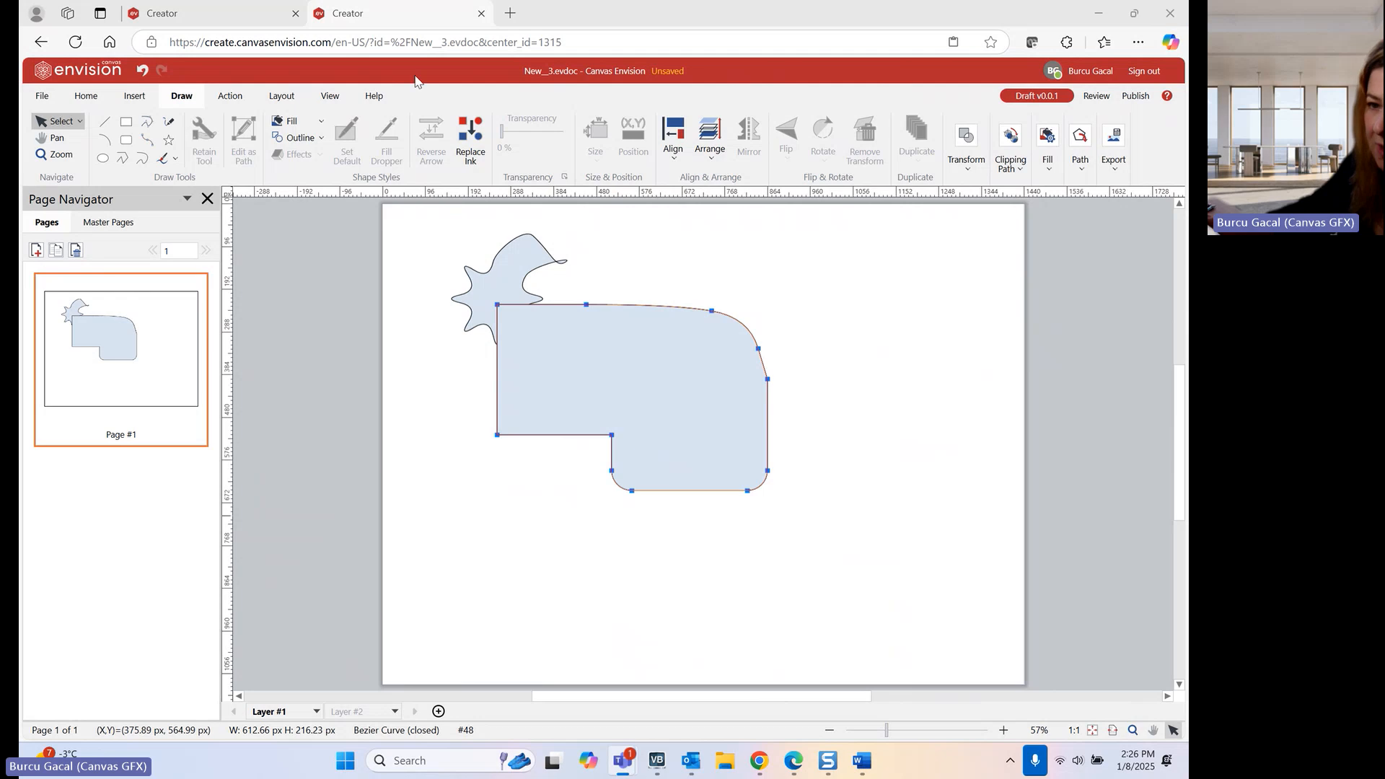
- Switch to the Portal_Webinars10.evdoc document and open its Q&A/Doc page
left_click(225, 10)
scroll(142, 627, "down", 3)
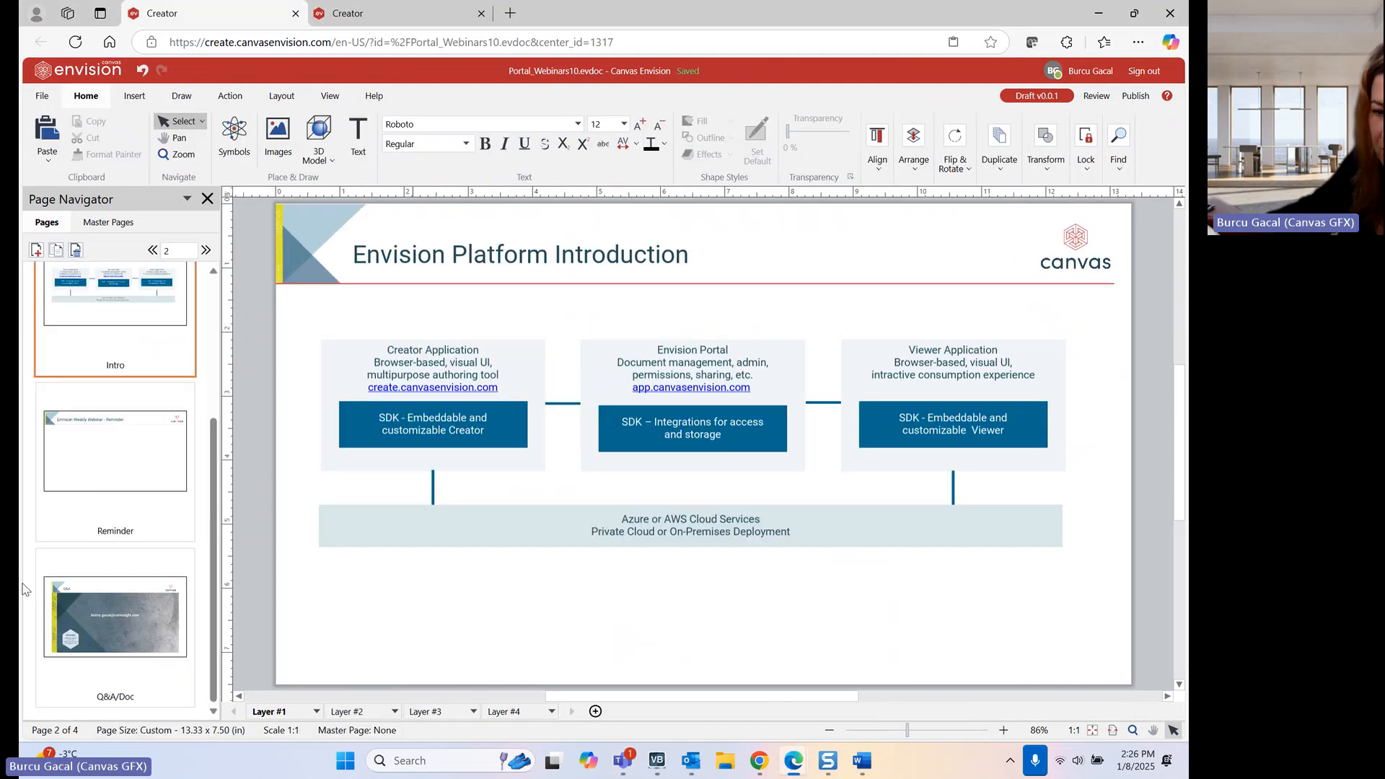
left_click(130, 619)
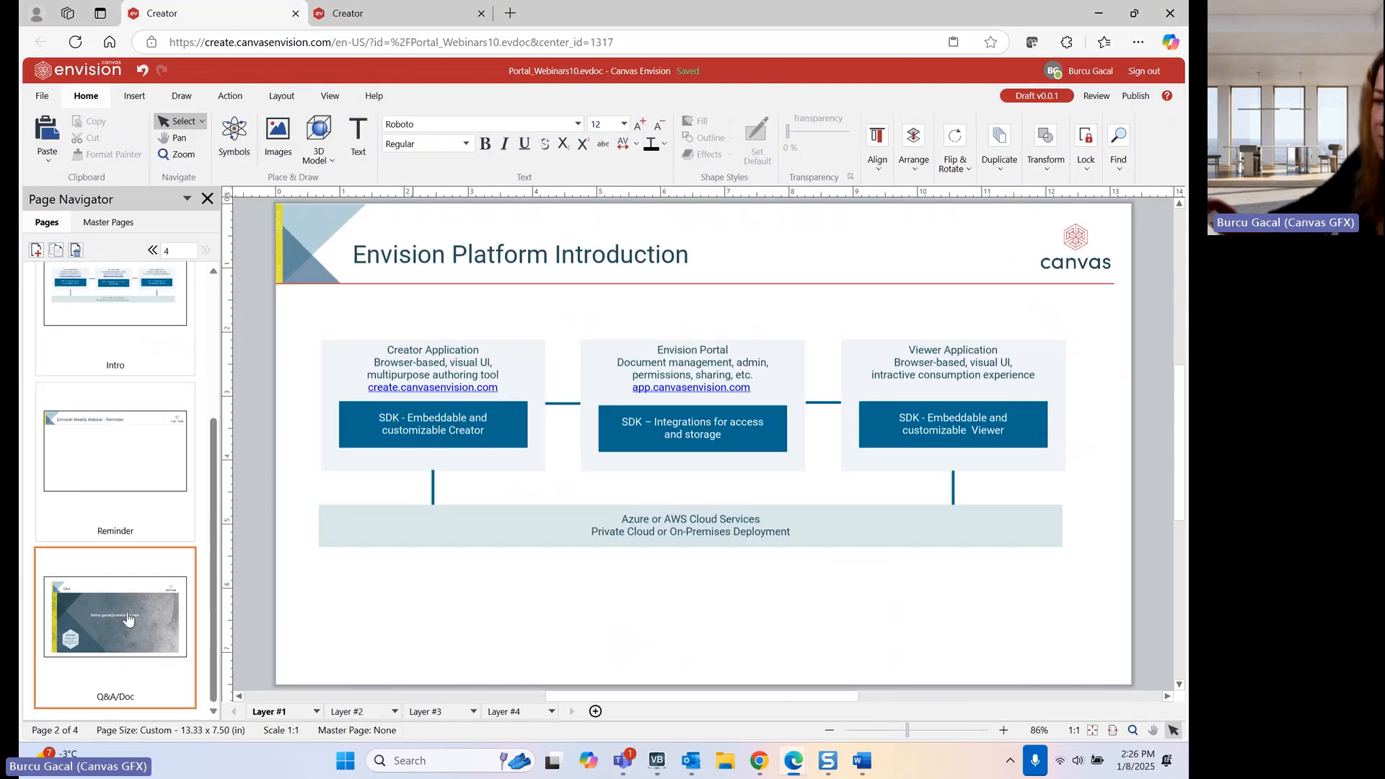